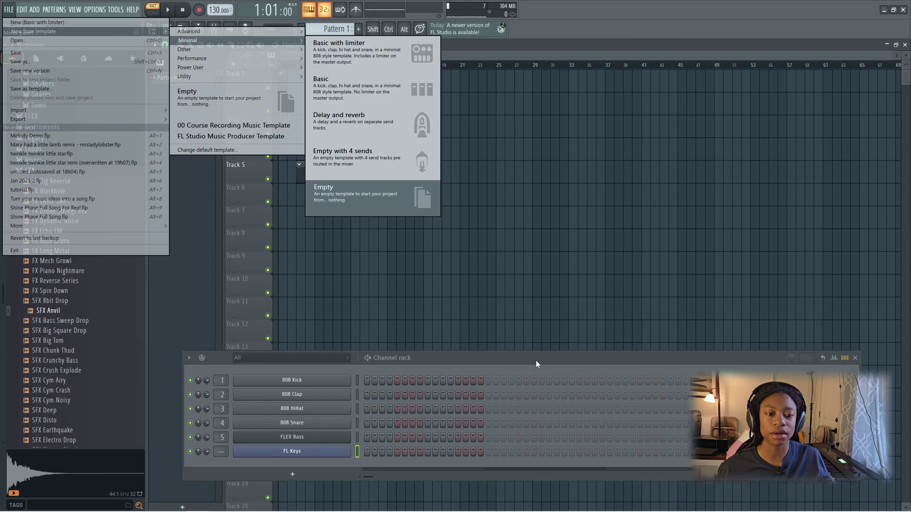
Move the channel rack up toward the first playlist tracks and set the project tempo to 110 BPM.
{"action": "left_click", "coordinate": [536, 361]}
{"action": "left_click_drag", "start_coordinate": [498, 361], "coordinate": [477, 93]}
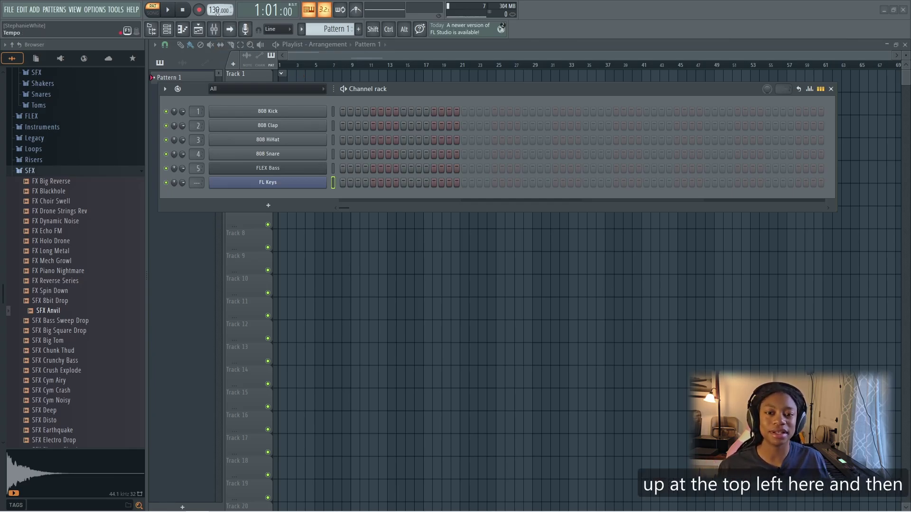
{"action": "left_click_drag", "start_coordinate": [218, 11], "coordinate": [218, 19]}
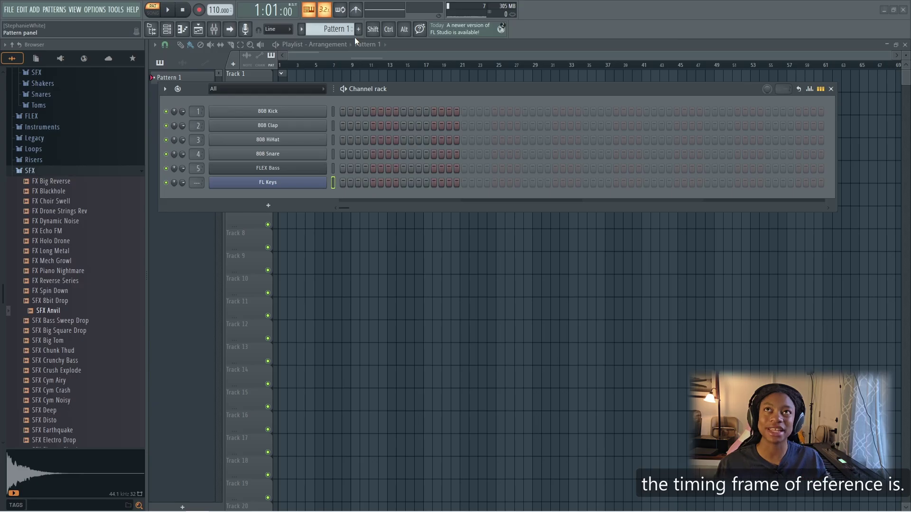
Enable the metronome and listen to its beat with a short start and stop of playback.
{"action": "left_click", "coordinate": [356, 12]}
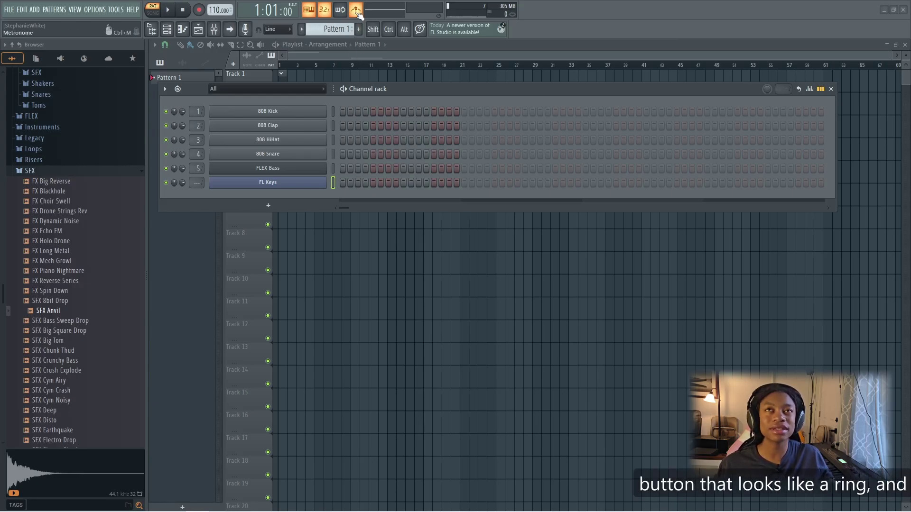
{"action": "left_click", "coordinate": [172, 14]}
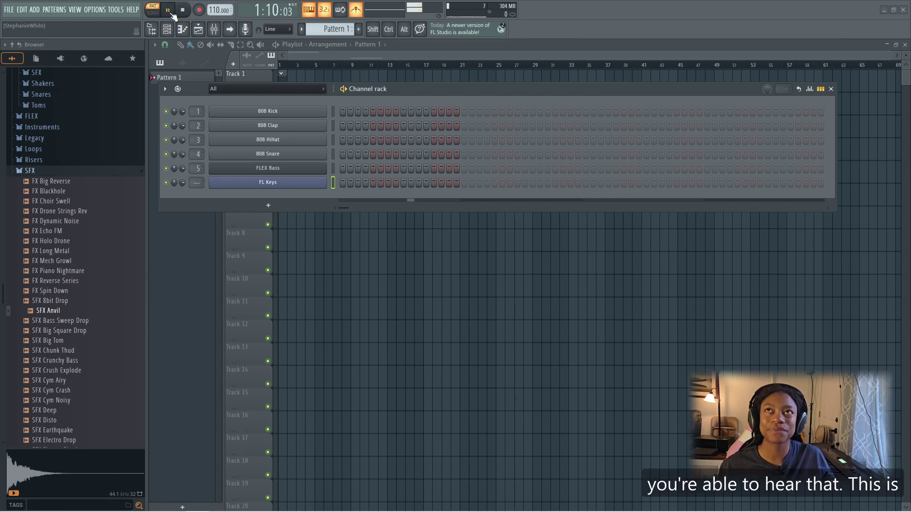
{"action": "left_click", "coordinate": [172, 13]}
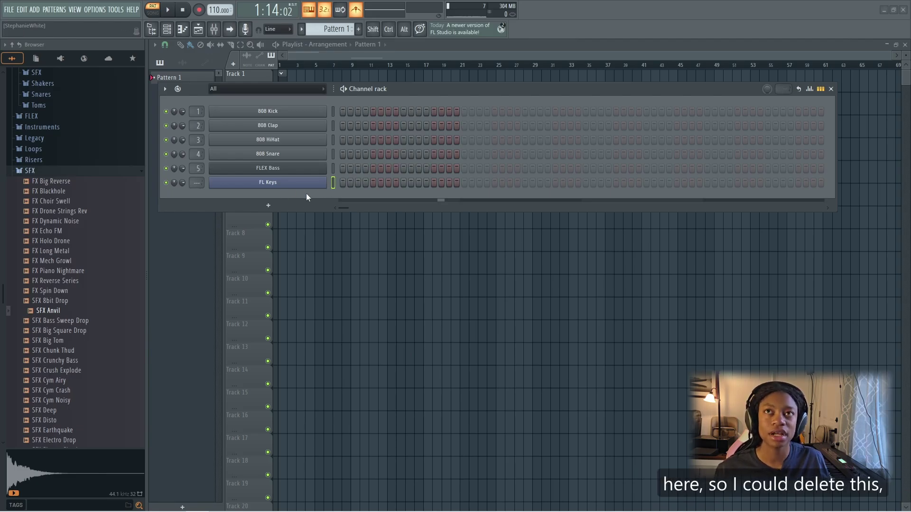
Delete the existing FL Keys channel and add a new FL Keys instrument channel to the channel rack.
{"action": "right_click", "coordinate": [278, 183]}
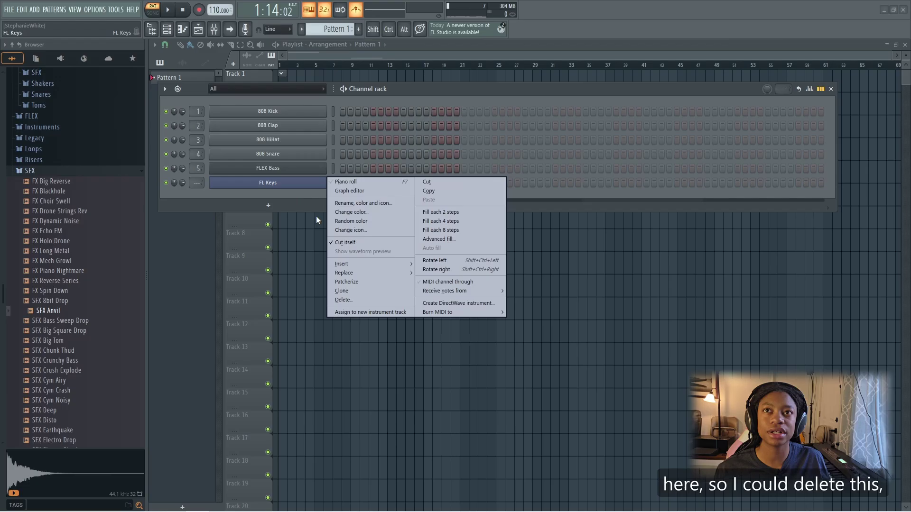
{"action": "left_click", "coordinate": [282, 193]}
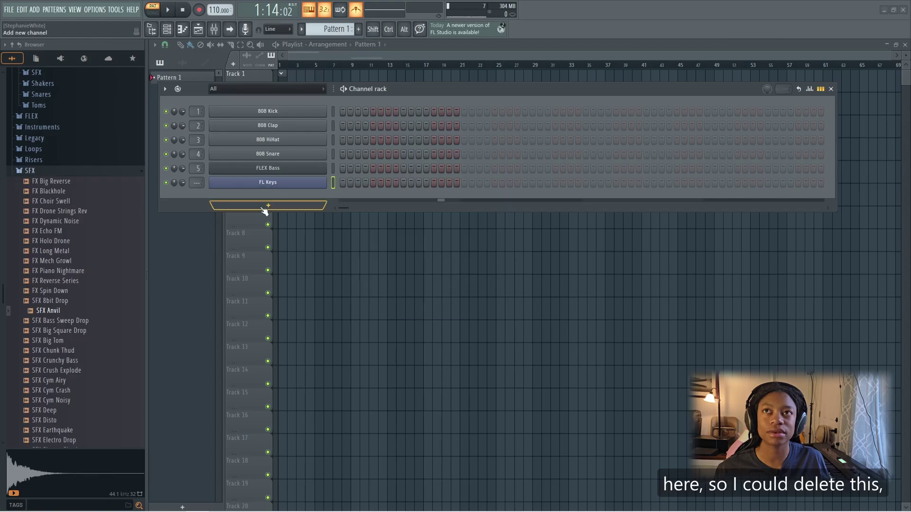
{"action": "right_click", "coordinate": [294, 186]}
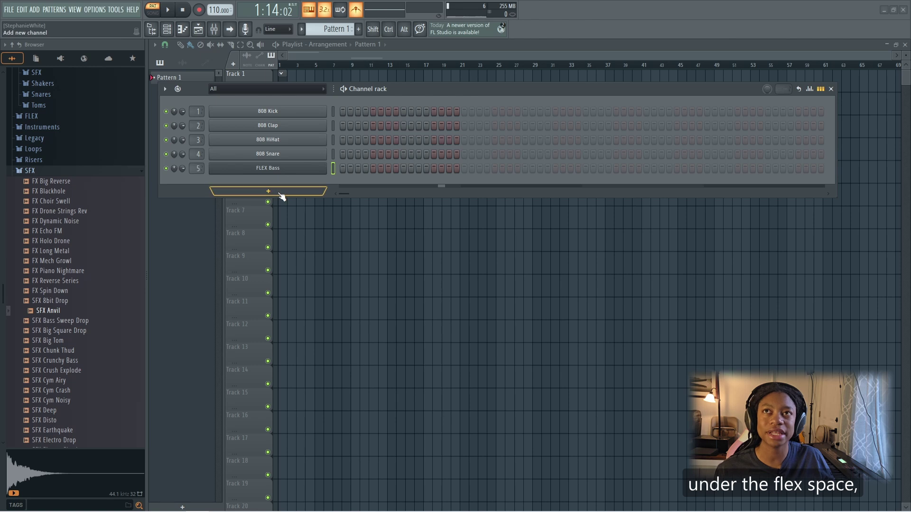
{"action": "left_click", "coordinate": [279, 193]}
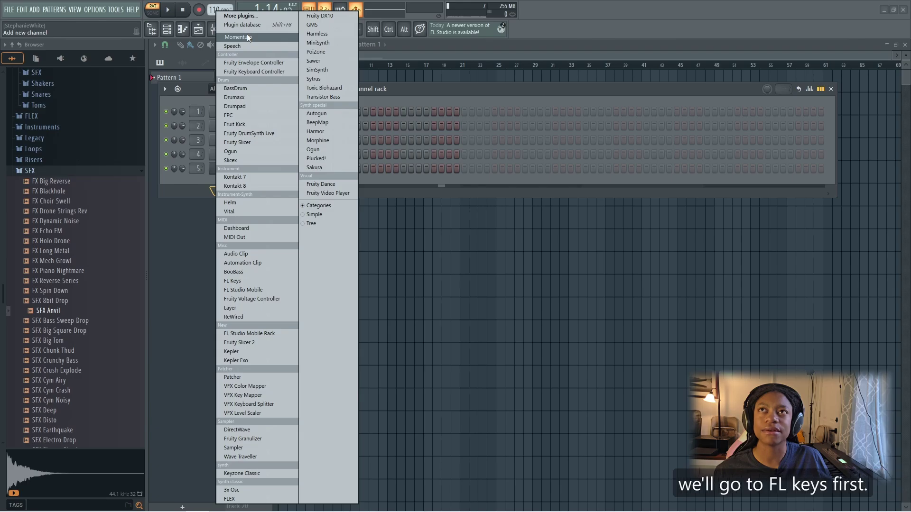
{"action": "left_click", "coordinate": [238, 281]}
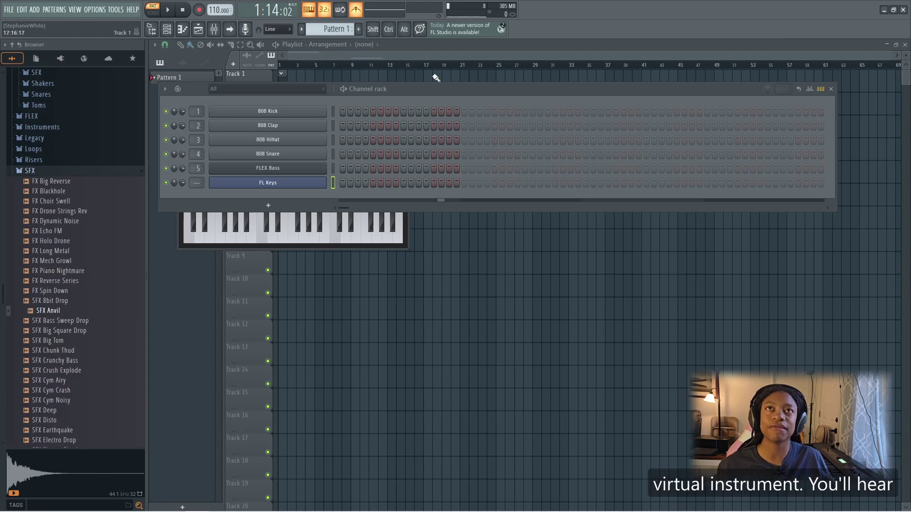
Arrange the channel rack and the FL Keys window so they do not overlap, and play a few test notes.
{"action": "left_click_drag", "start_coordinate": [433, 91], "coordinate": [405, 267]}
{"action": "left_click_drag", "start_coordinate": [308, 117], "coordinate": [552, 103]}
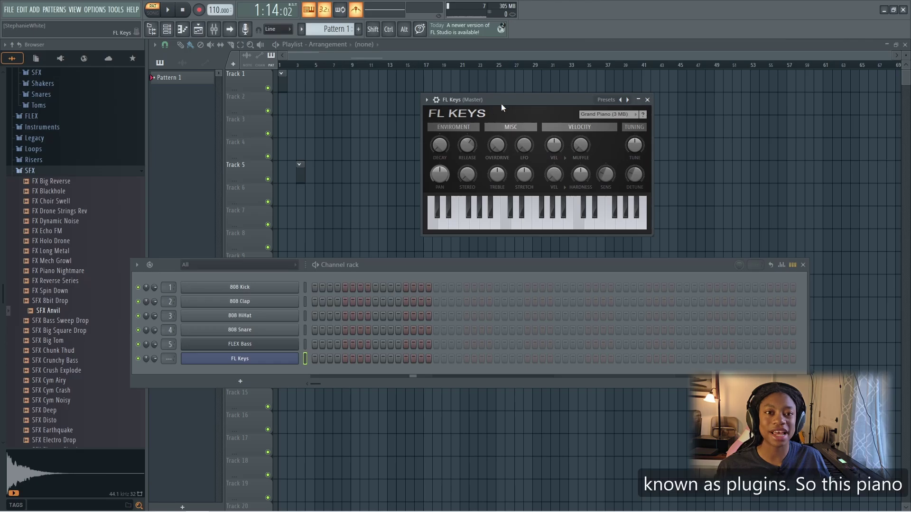
{"action": "left_click_drag", "start_coordinate": [539, 100], "coordinate": [543, 87]}
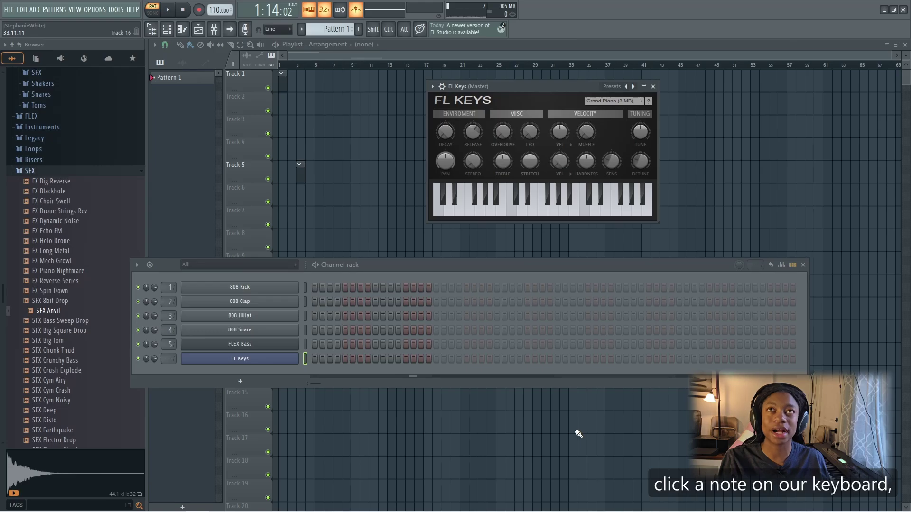
{"action": "key", "text": "n"}
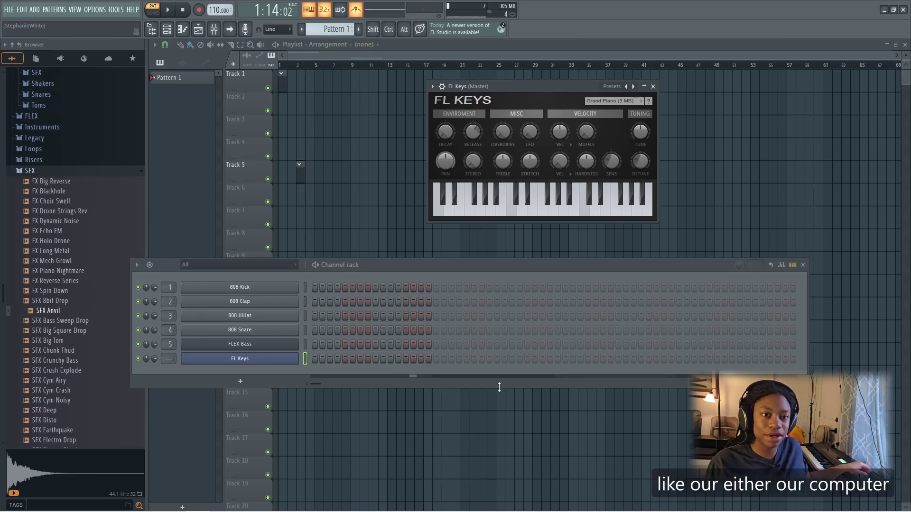
{"action": "key", "text": "v"}
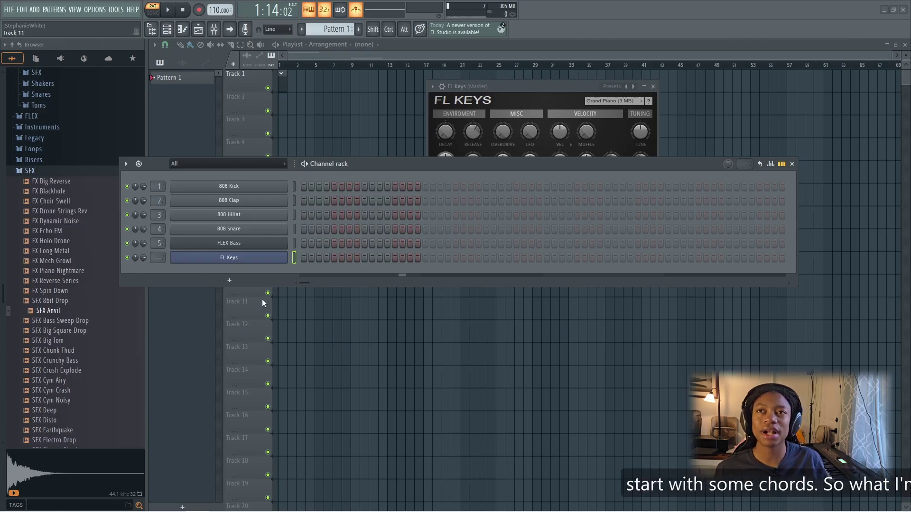
Open the piano roll for the FL Keys channel and return the playhead to the start of bar 1.
{"action": "right_click", "coordinate": [260, 266]}
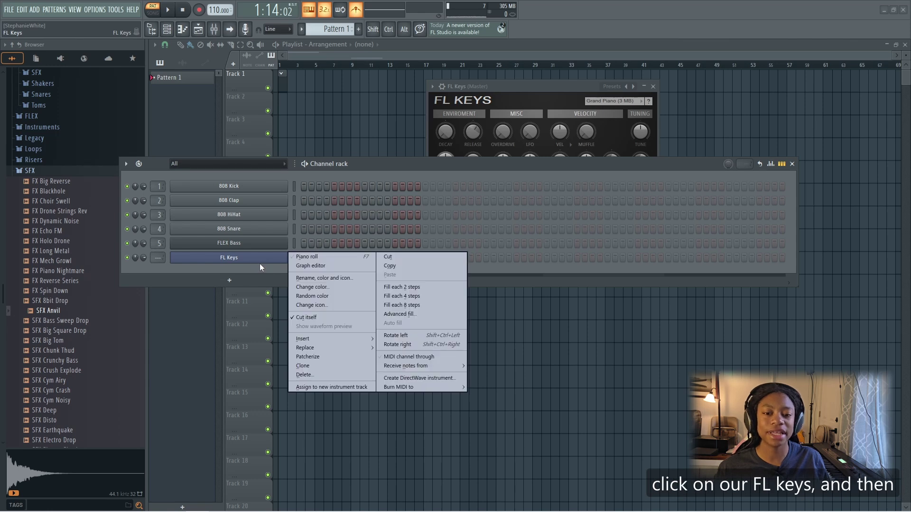
{"action": "left_click", "coordinate": [320, 256]}
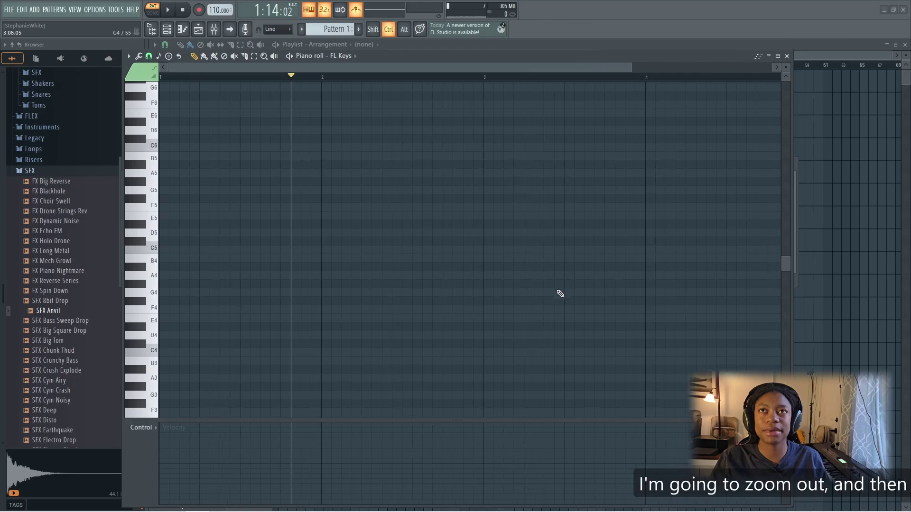
{"action": "scroll", "coordinate": [560, 294], "scroll_direction": "down", "scroll_amount": 3}
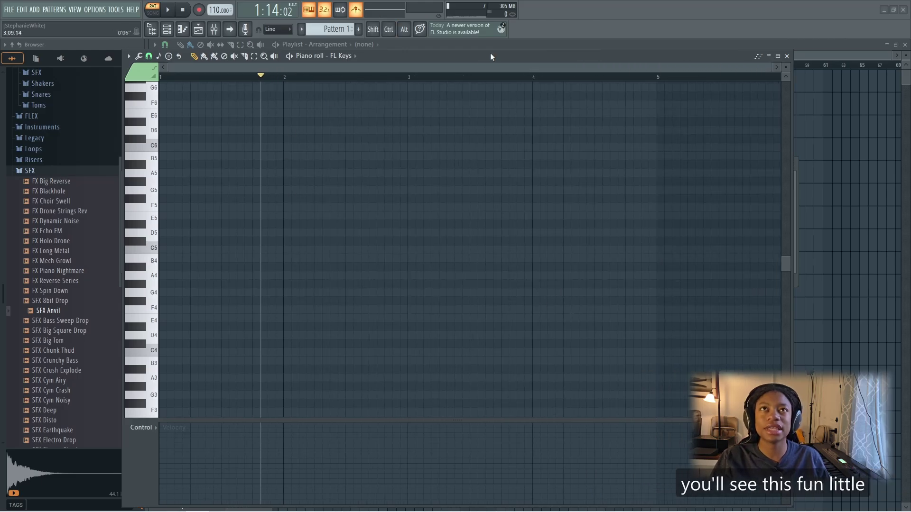
{"action": "left_click_drag", "start_coordinate": [491, 56], "coordinate": [560, 51]}
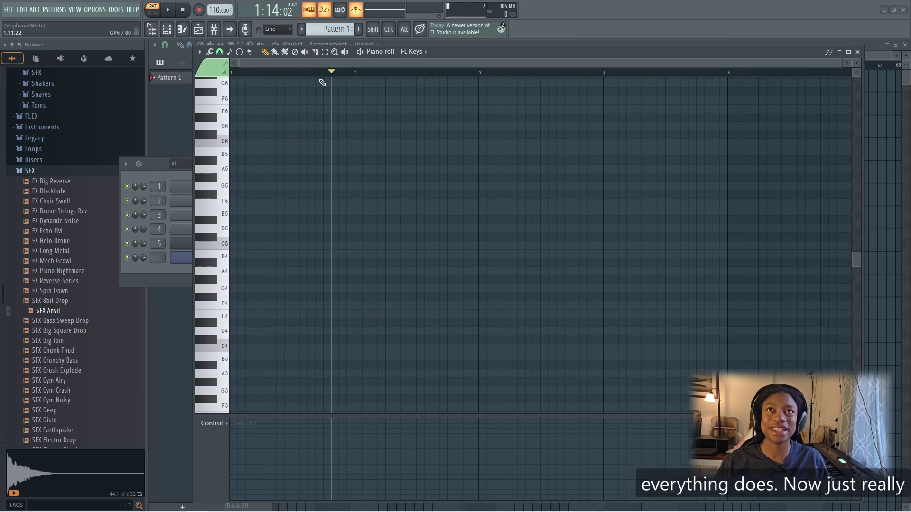
{"action": "left_click_drag", "start_coordinate": [325, 77], "coordinate": [292, 83]}
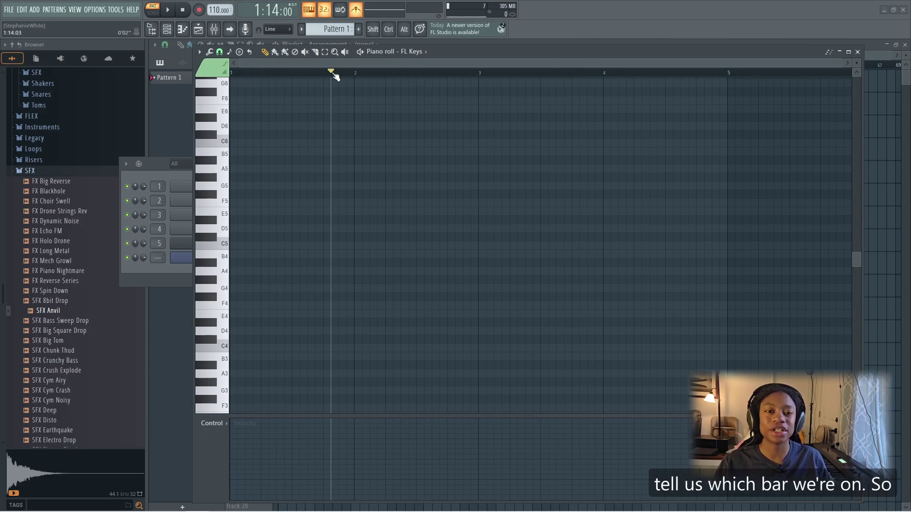
{"action": "mouse_move", "coordinate": [334, 76]}
{"action": "left_mouse_down"}
{"action": "mouse_move", "coordinate": [356, 82]}
{"action": "mouse_move", "coordinate": [231, 77]}
{"action": "mouse_move", "coordinate": [342, 93]}
{"action": "mouse_move", "coordinate": [232, 88]}
{"action": "mouse_move", "coordinate": [356, 95]}
{"action": "mouse_move", "coordinate": [266, 76]}
{"action": "mouse_move", "coordinate": [193, 82]}
{"action": "left_mouse_up"}
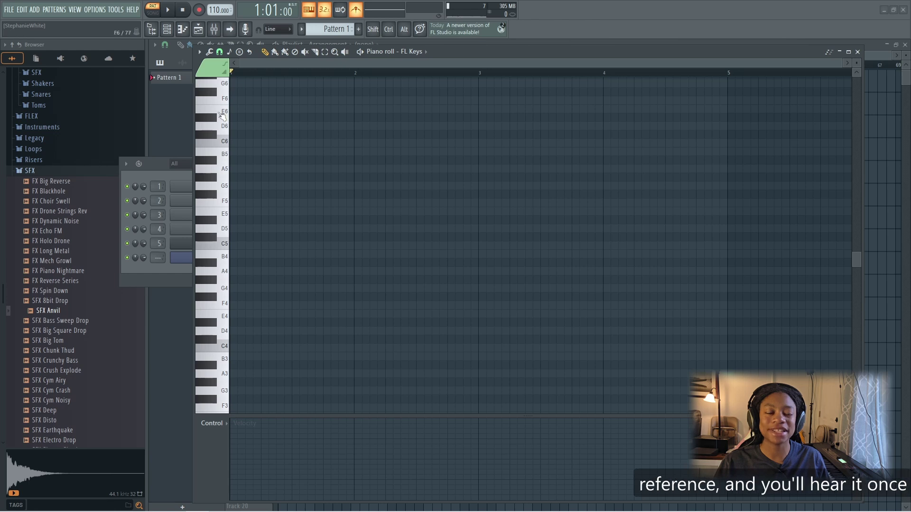
Audition several low and high notes on the piano roll's keyboard.
{"action": "left_click", "coordinate": [221, 373]}
{"action": "left_click", "coordinate": [216, 142]}
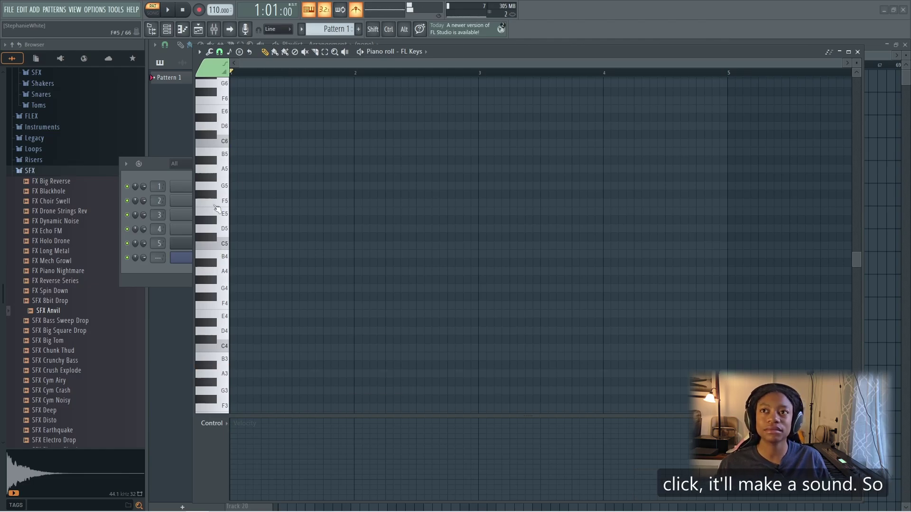
{"action": "left_click", "coordinate": [213, 264]}
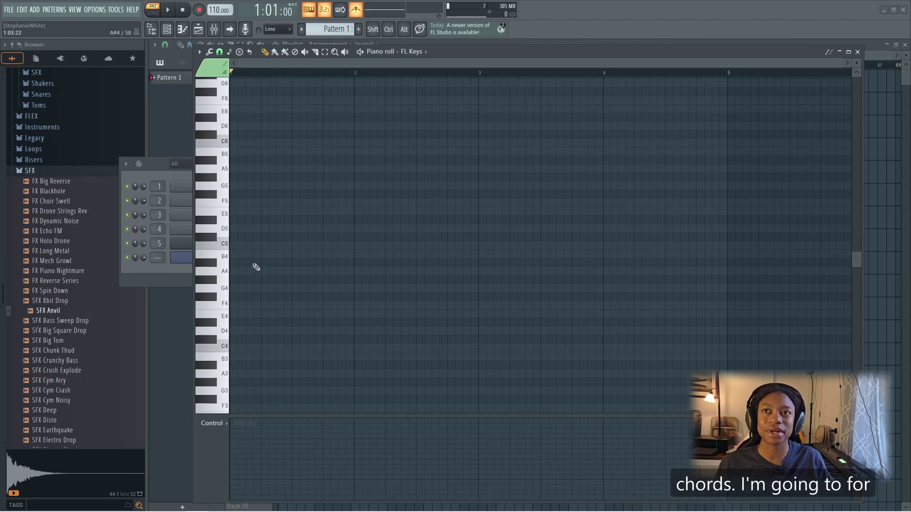
{"action": "left_click", "coordinate": [223, 351]}
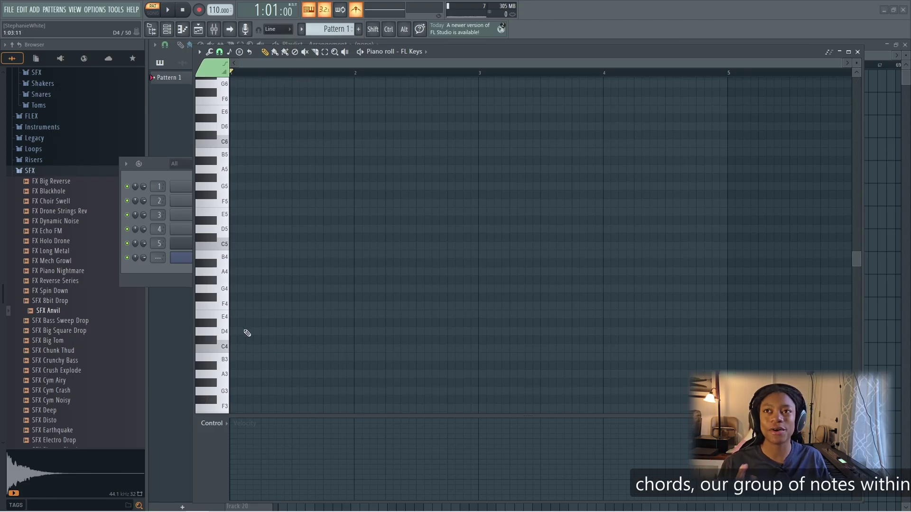
Draw a C4 note filling bar 1 and remove the stray B3 note below it.
{"action": "left_click", "coordinate": [235, 347]}
{"action": "left_click_drag", "start_coordinate": [242, 347], "coordinate": [354, 347]}
{"action": "left_click", "coordinate": [296, 359]}
{"action": "right_click", "coordinate": [327, 359]}
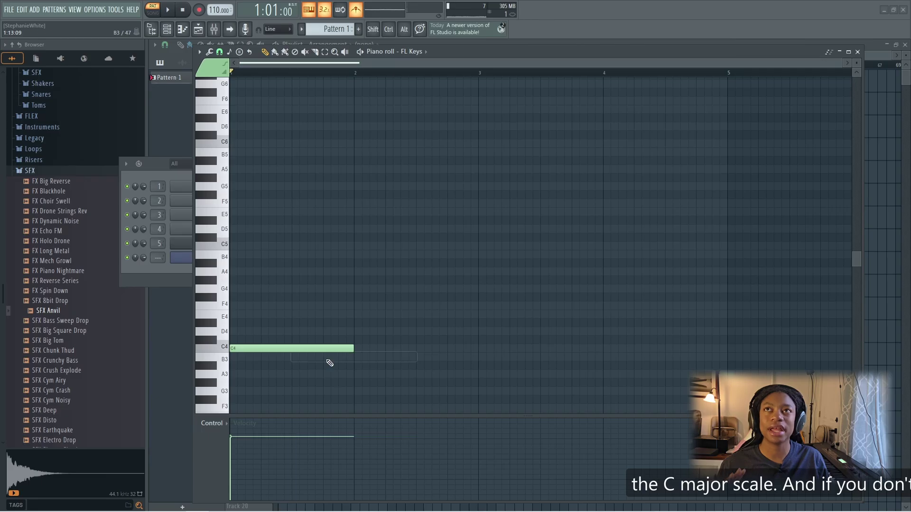
Set the piano roll's scale highlighting to Major (Ionian) with root note C.
{"action": "left_click", "coordinate": [199, 52]}
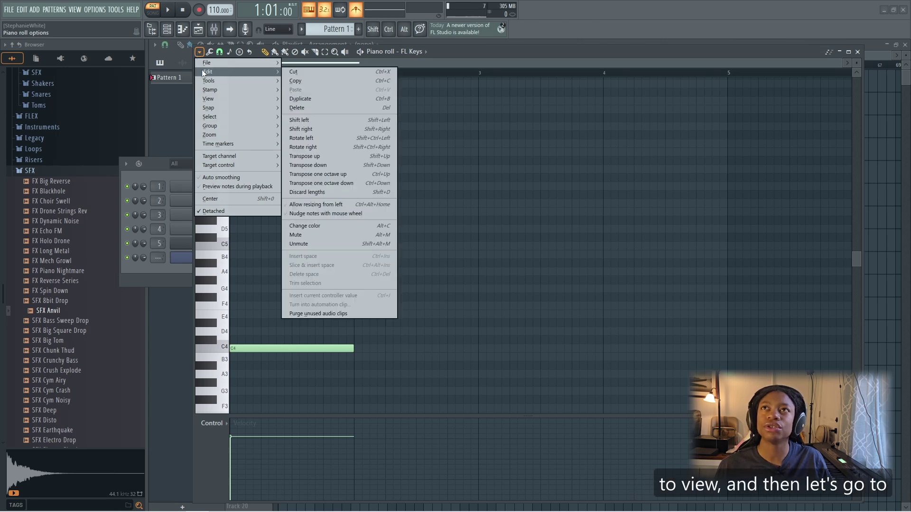
{"action": "mouse_move", "coordinate": [209, 99]}
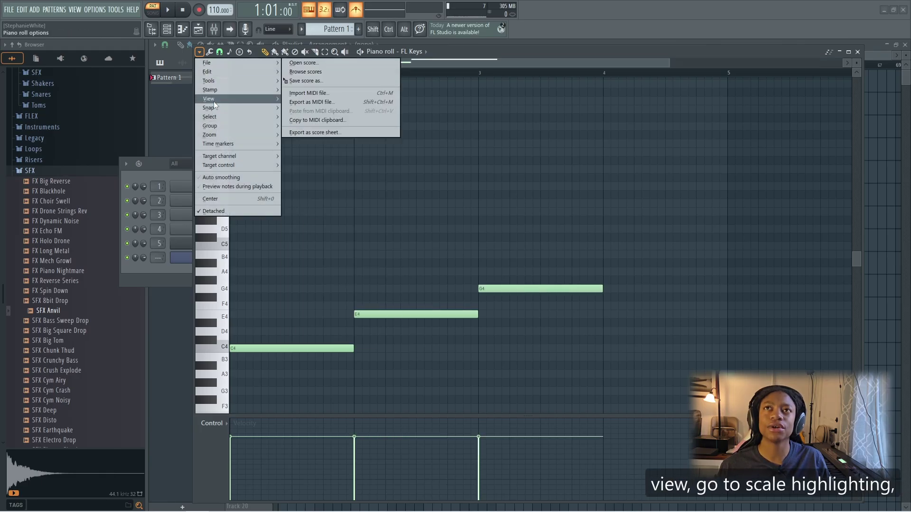
{"action": "mouse_move", "coordinate": [247, 99]}
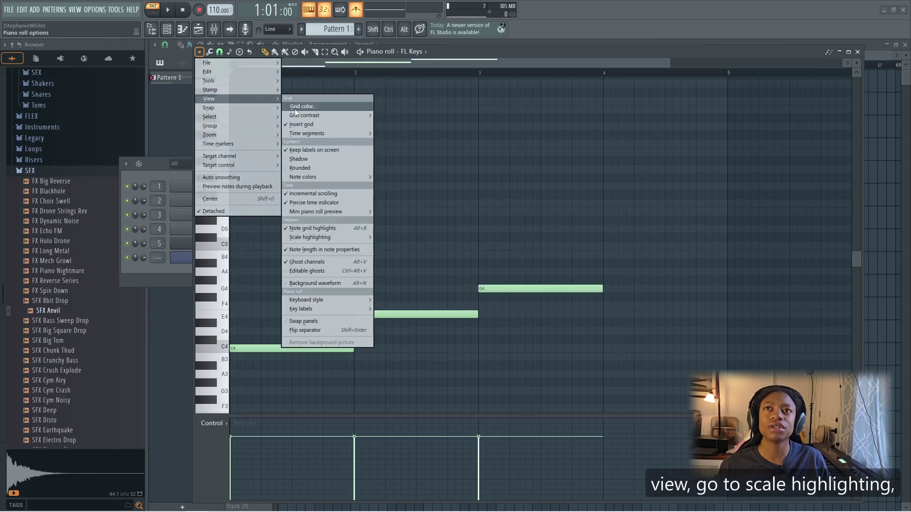
{"action": "mouse_move", "coordinate": [333, 239]}
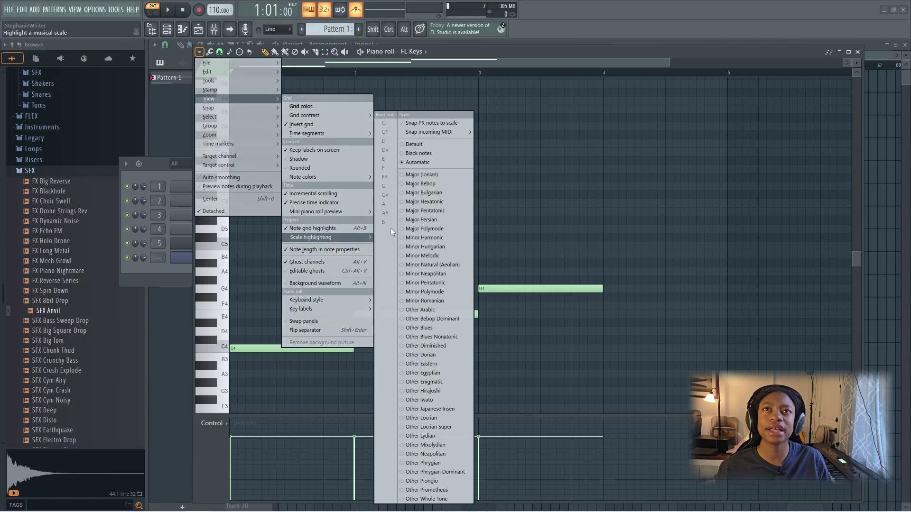
{"action": "left_click", "coordinate": [418, 175]}
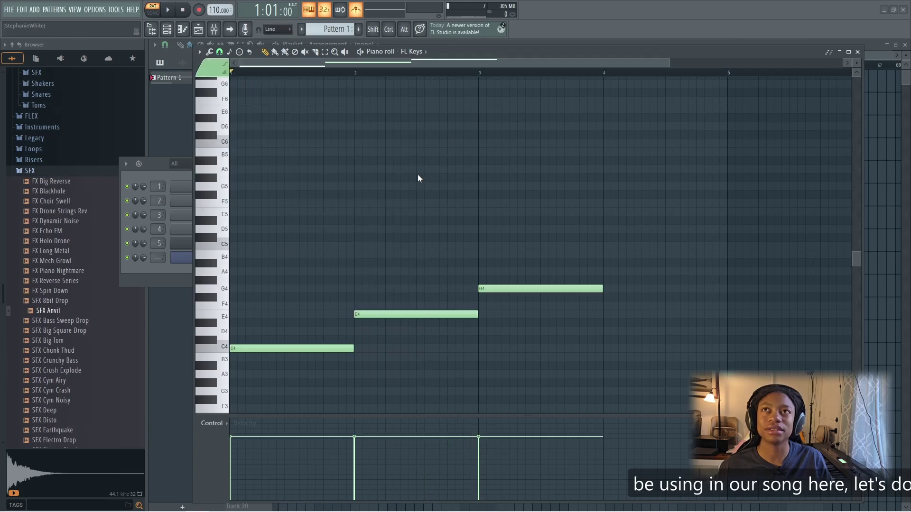
{"action": "left_click", "coordinate": [200, 52]}
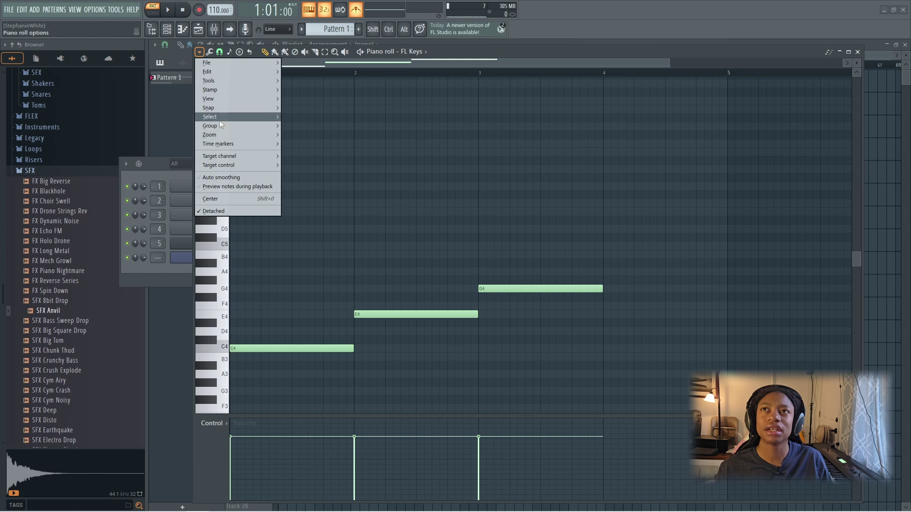
{"action": "mouse_move", "coordinate": [222, 129]}
{"action": "mouse_move", "coordinate": [214, 98]}
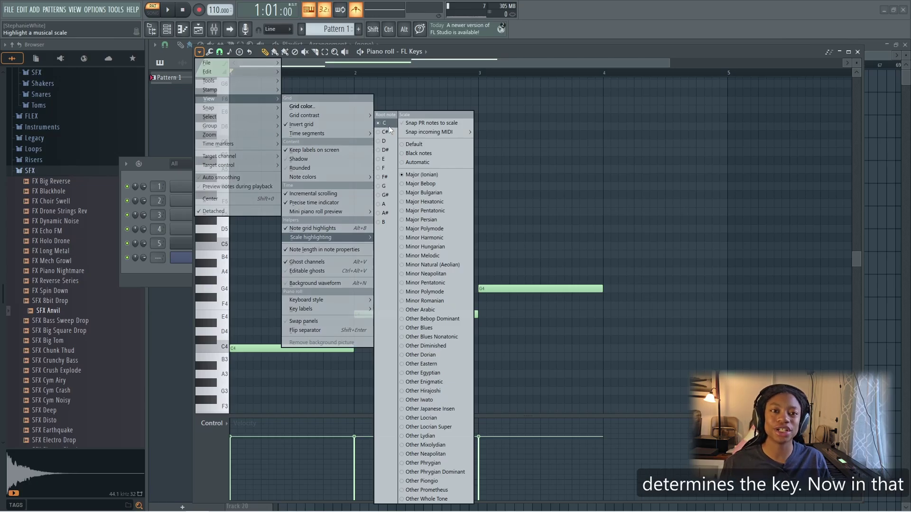
{"action": "left_click", "coordinate": [393, 127]}
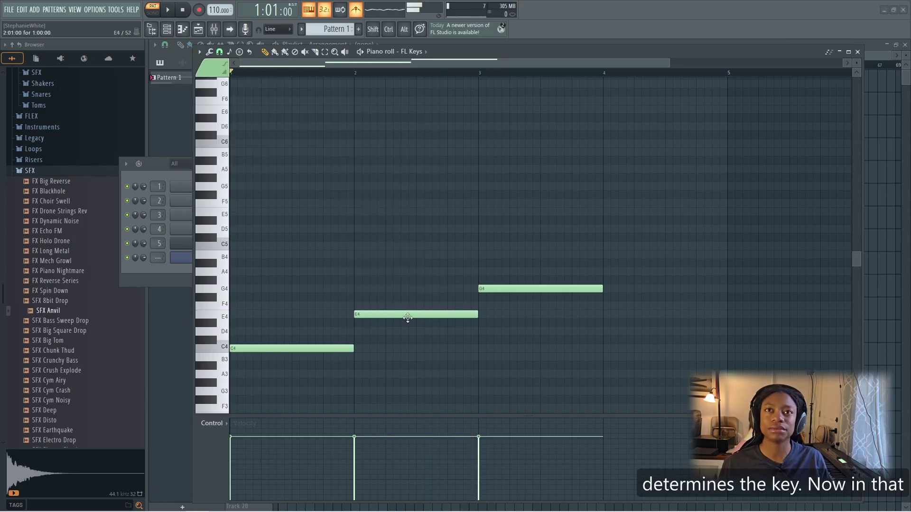
Clear the G4, E4 and C4 notes and draw a new one-bar C4 note at the start of bar 1.
{"action": "left_click_drag", "start_coordinate": [417, 312], "coordinate": [293, 312]}
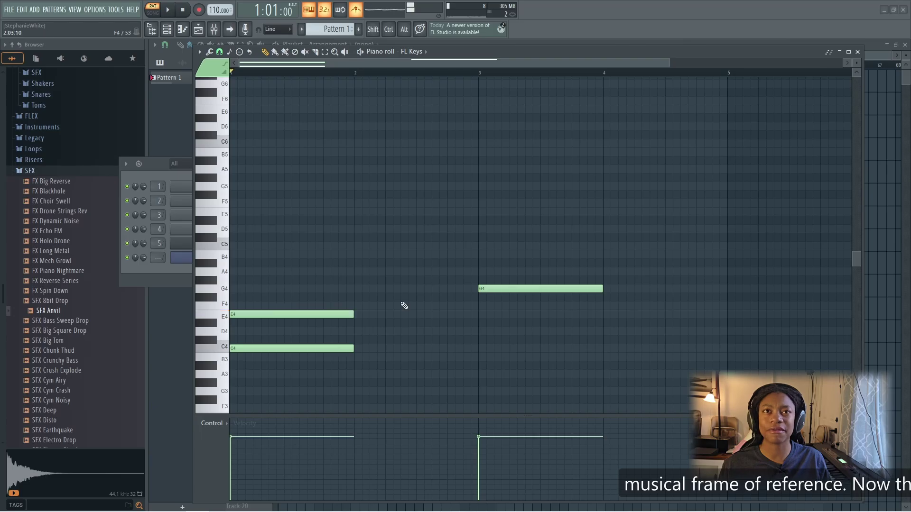
{"action": "right_click", "coordinate": [541, 291]}
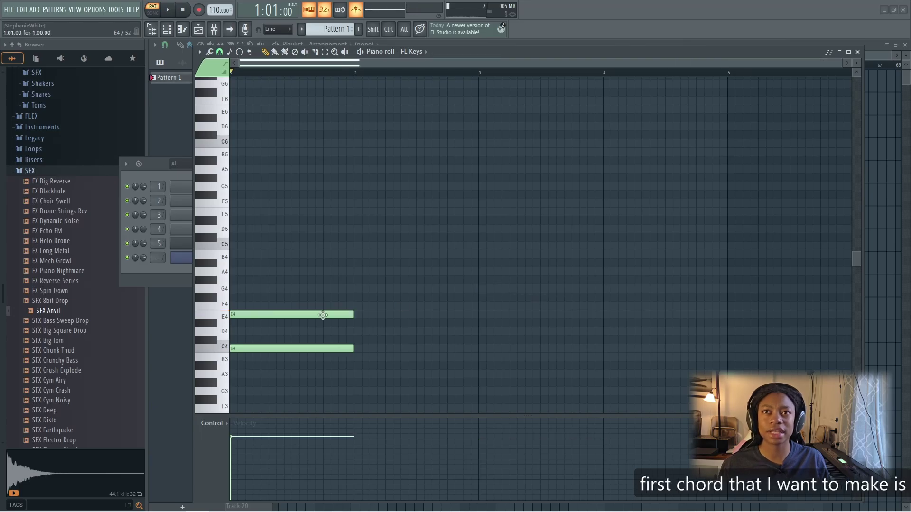
{"action": "right_click", "coordinate": [324, 314]}
{"action": "right_click", "coordinate": [304, 349]}
{"action": "left_click", "coordinate": [238, 350]}
{"action": "scroll", "coordinate": [315, 350], "scroll_direction": "down", "scroll_amount": 4}
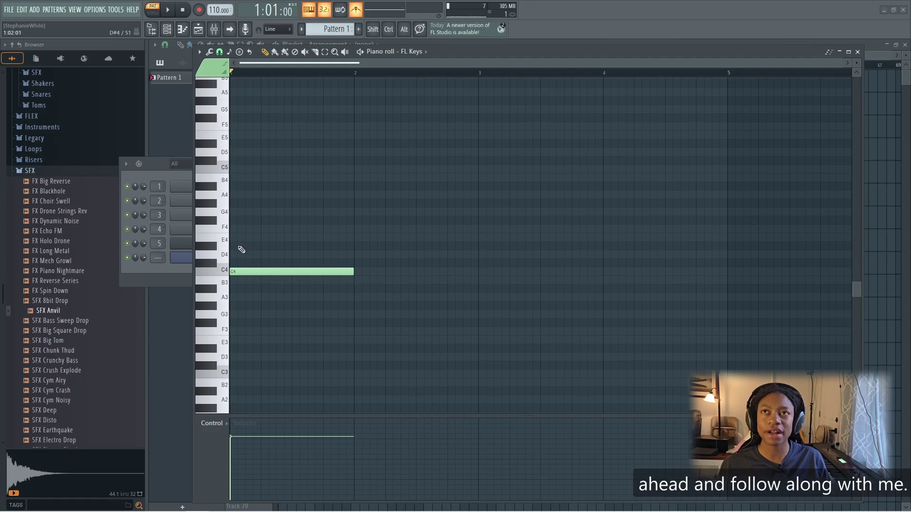
Add one-bar E4 and G4 notes above the C4 in bar 1 and play back the chord.
{"action": "left_click", "coordinate": [235, 239]}
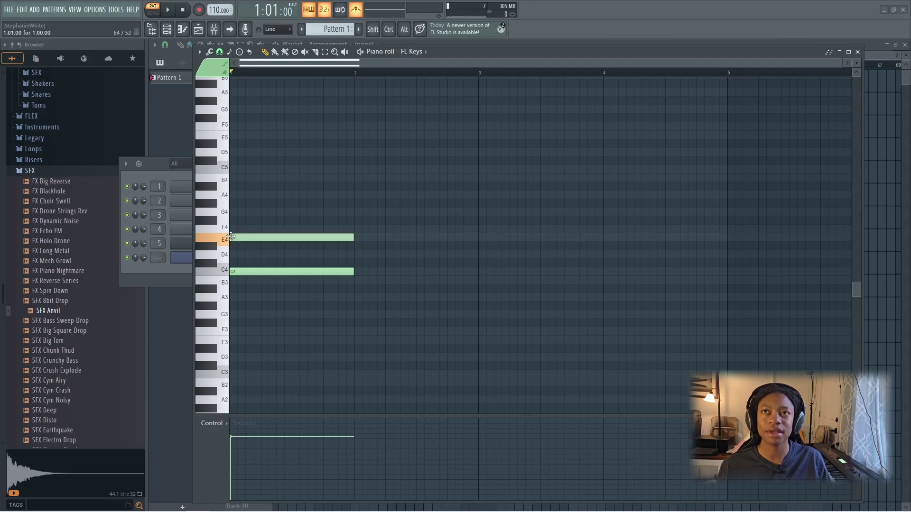
{"action": "left_click", "coordinate": [238, 212]}
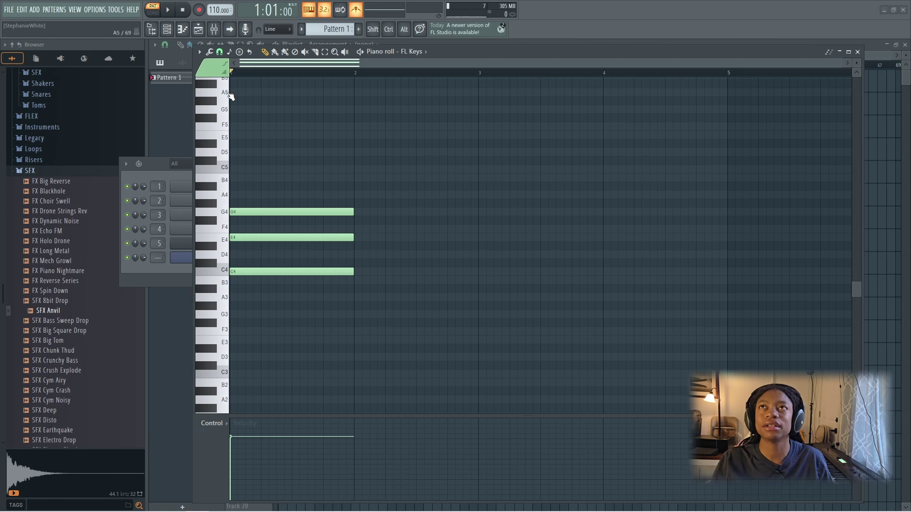
{"action": "key", "text": "space"}
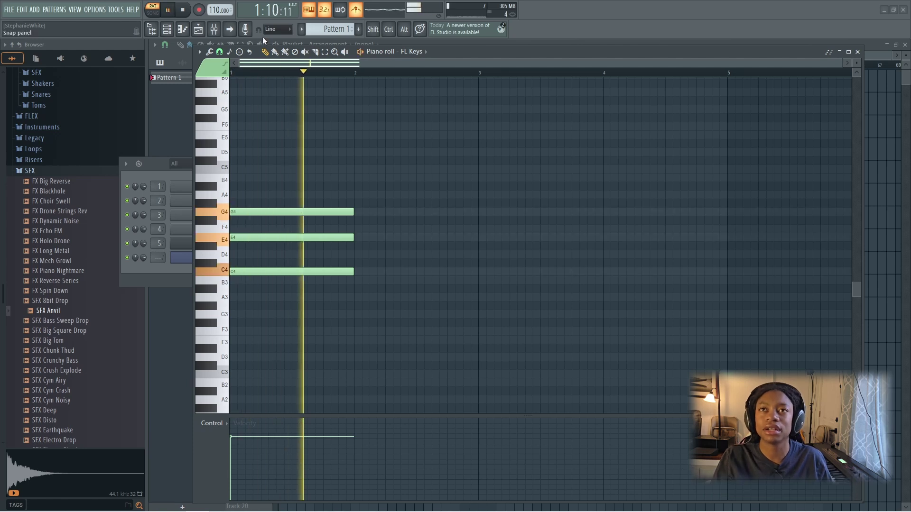
{"action": "key", "text": "space"}
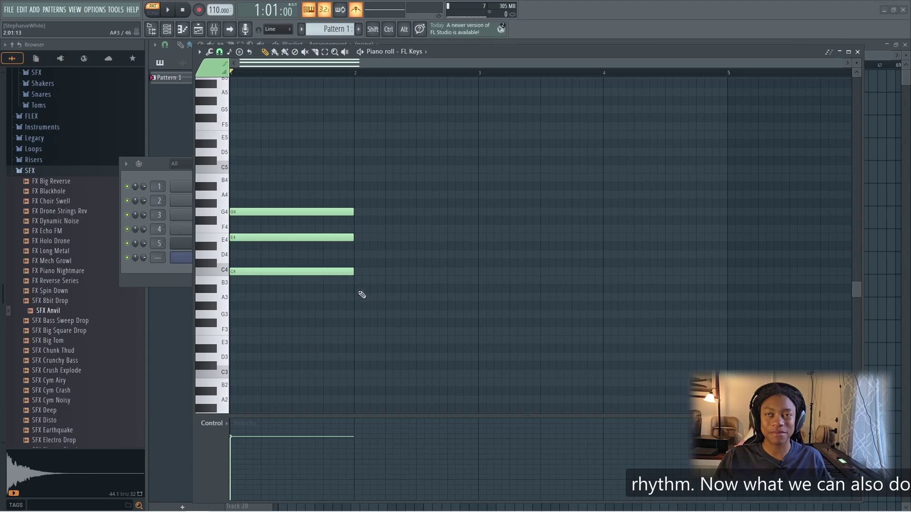
{"action": "left_click_drag", "start_coordinate": [374, 298], "coordinate": [248, 185]}
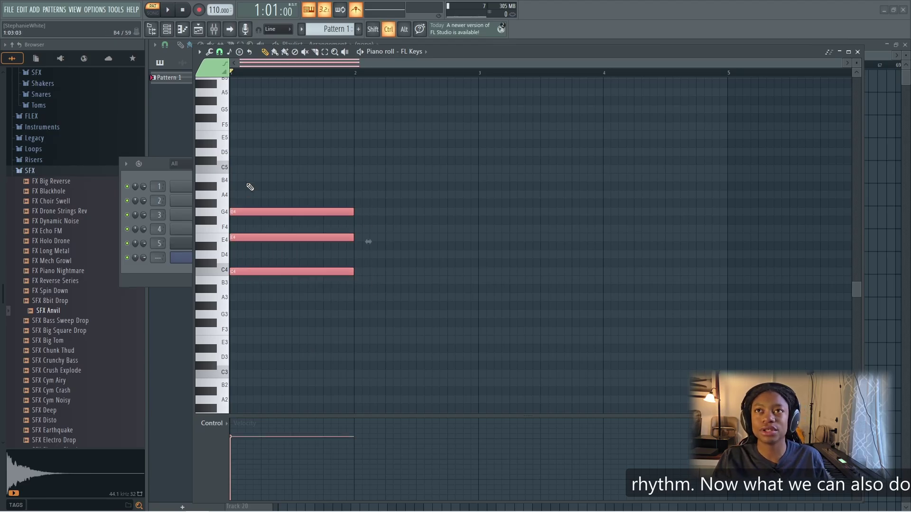
{"action": "left_click", "coordinate": [374, 315]}
{"action": "left_click", "coordinate": [284, 273]}
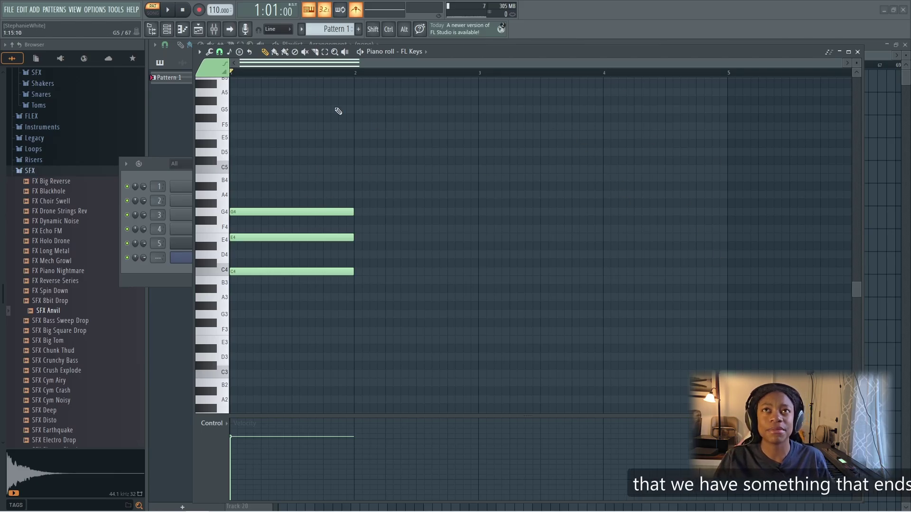
{"action": "left_click", "coordinate": [374, 298]}
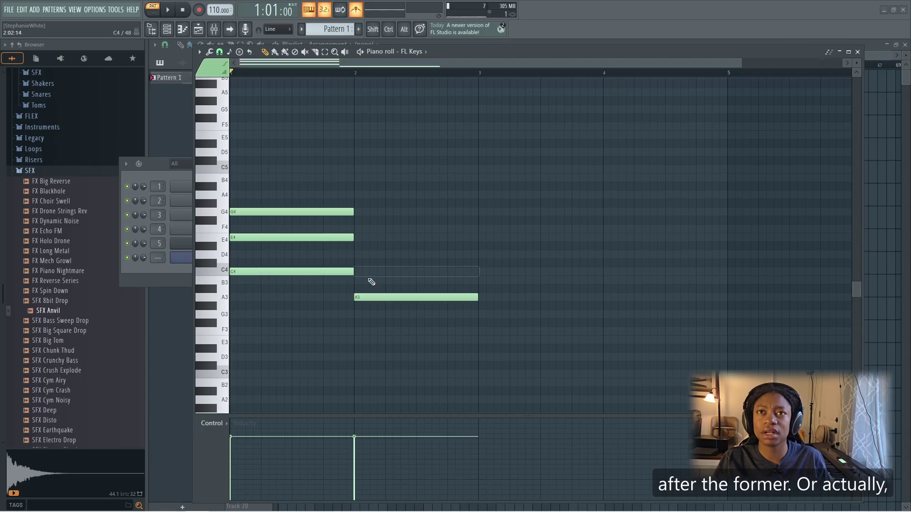
{"action": "right_click", "coordinate": [378, 299]}
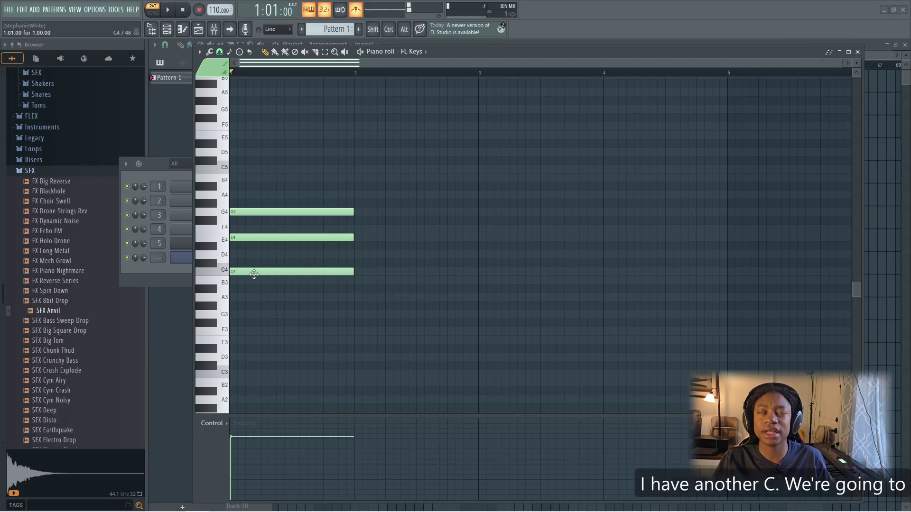
Draw a one-bar D minor chord in bar 2 with the notes D4, F4 and A4.
{"action": "left_click", "coordinate": [364, 255]}
{"action": "left_click_drag", "start_coordinate": [357, 256], "coordinate": [350, 257]}
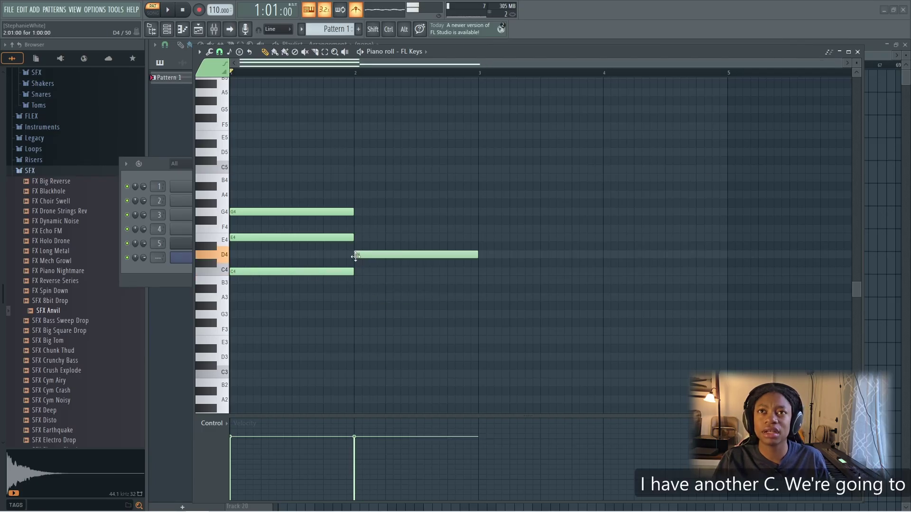
{"action": "left_click", "coordinate": [357, 221]}
{"action": "left_click_drag", "start_coordinate": [358, 221], "coordinate": [354, 232]}
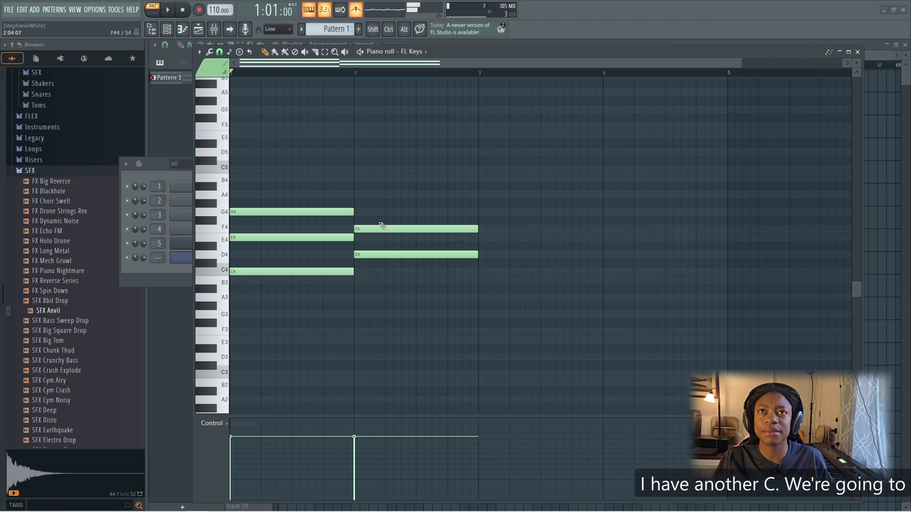
{"action": "left_click", "coordinate": [357, 195]}
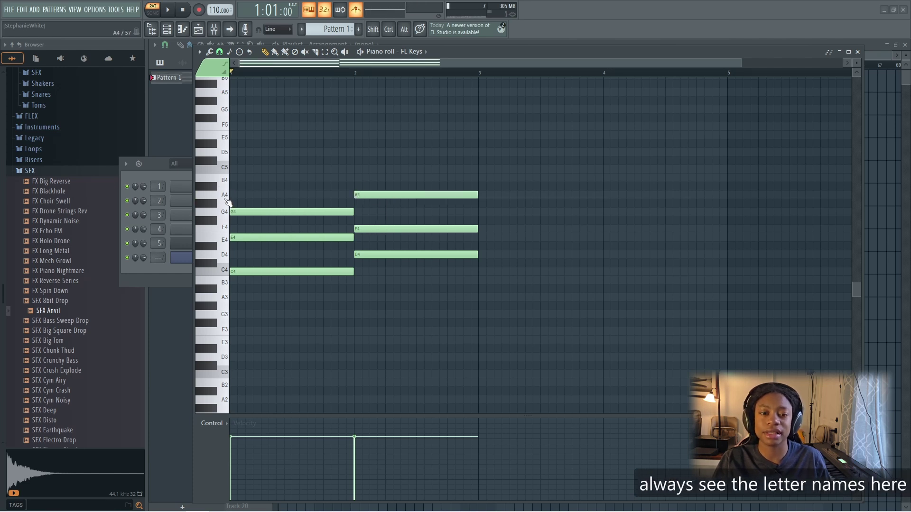
Draw a one-bar A minor chord in bar 3 with the notes A3, C4 and E4.
{"action": "scroll", "coordinate": [441, 290], "scroll_direction": "up", "scroll_amount": 1}
{"action": "scroll", "coordinate": [451, 281], "scroll_direction": "down", "scroll_amount": 2}
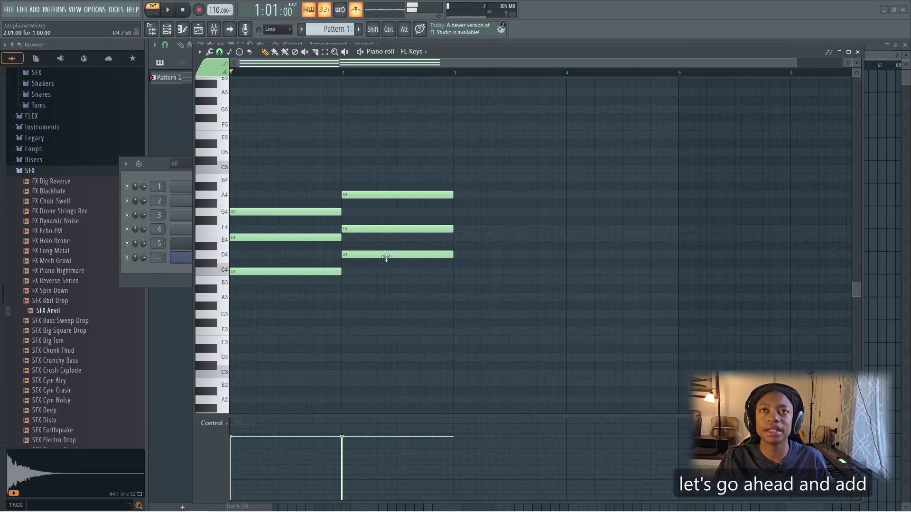
{"action": "left_click", "coordinate": [464, 297]}
{"action": "left_click", "coordinate": [452, 270]}
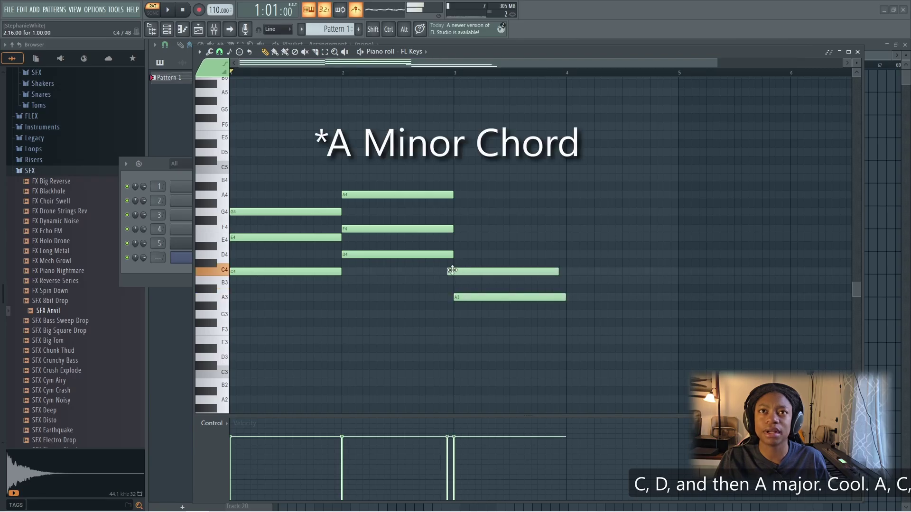
{"action": "left_click", "coordinate": [464, 239]}
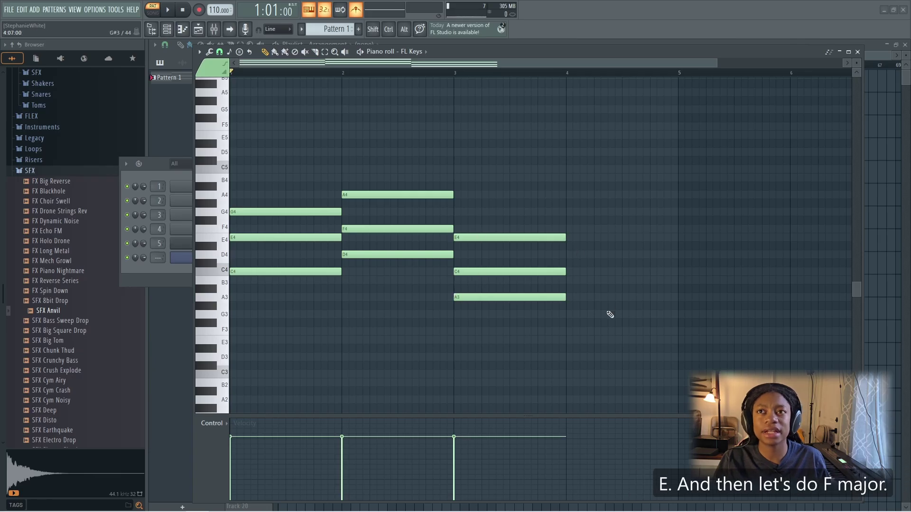
Draw a one-bar F major chord in bar 4 with F3, A3 and C4, and play back the progression.
{"action": "left_click", "coordinate": [568, 331]}
{"action": "left_click", "coordinate": [567, 313]}
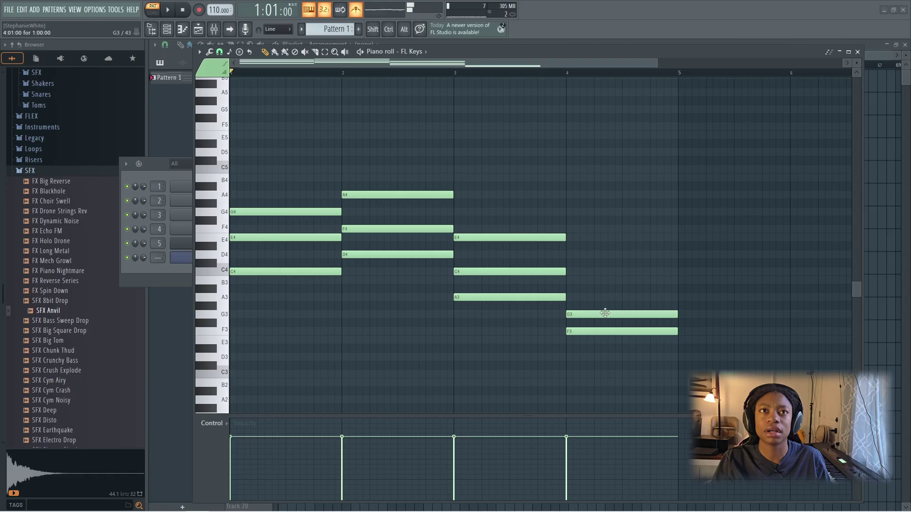
{"action": "left_click_drag", "start_coordinate": [601, 314], "coordinate": [593, 271]}
{"action": "left_click", "coordinate": [599, 283]}
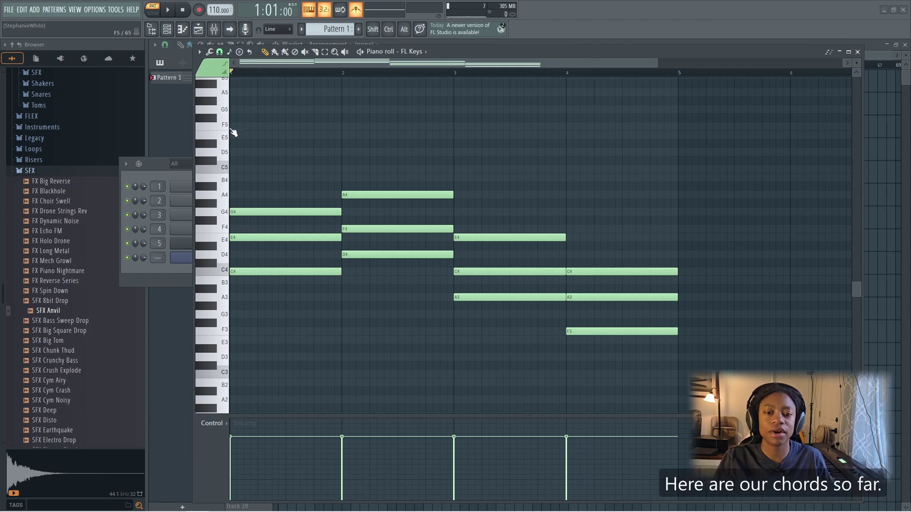
{"action": "key", "text": "space"}
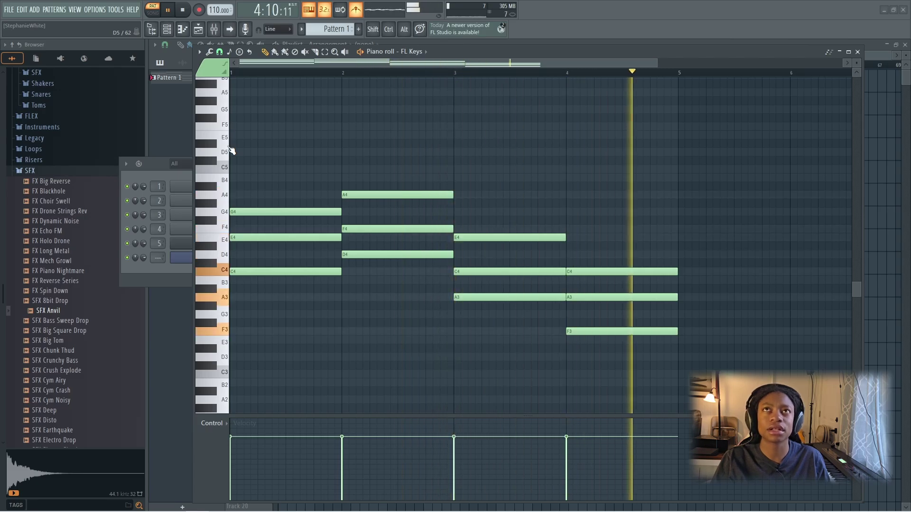
{"action": "key", "text": "space"}
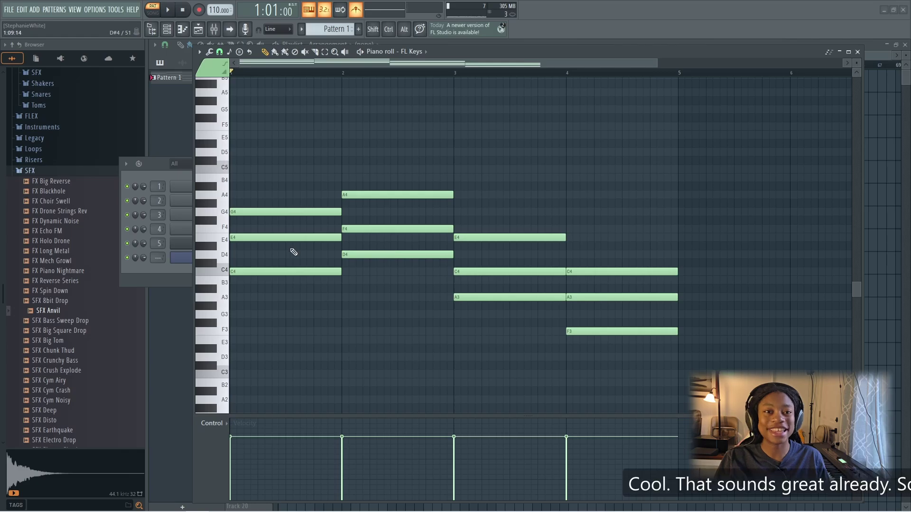
Slice all three notes of the bar 1 chord at the middle of the bar.
{"action": "scroll", "coordinate": [465, 297], "scroll_direction": "down", "scroll_amount": 1}
{"action": "scroll", "coordinate": [460, 296], "scroll_direction": "up", "scroll_amount": 2}
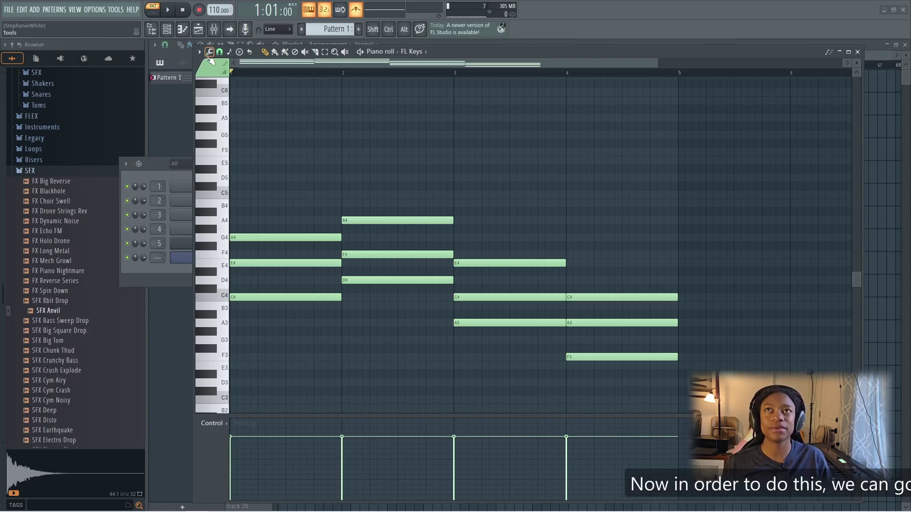
{"action": "left_click", "coordinate": [316, 51]}
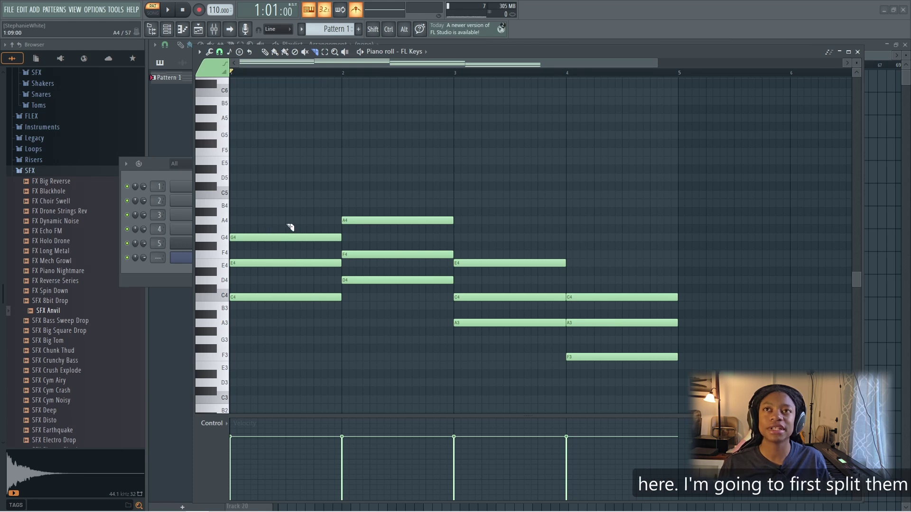
{"action": "left_click_drag", "start_coordinate": [289, 225], "coordinate": [290, 317]}
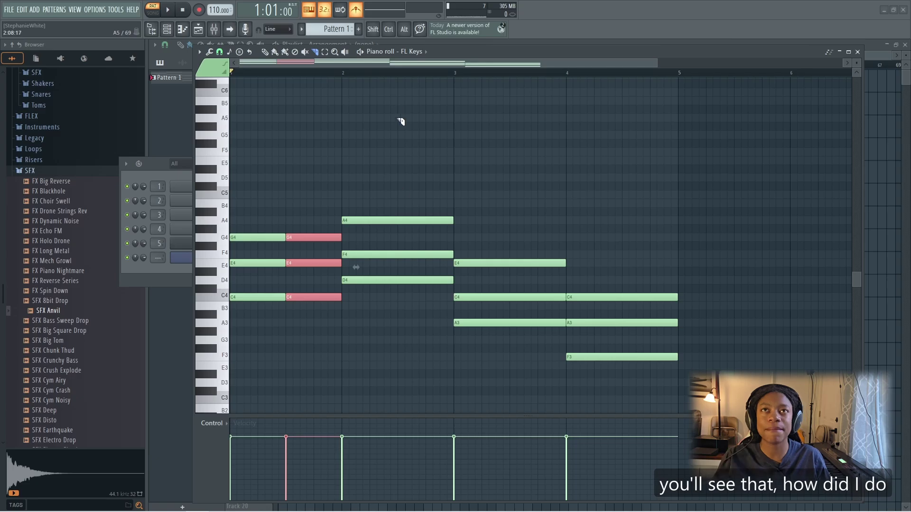
Set the piano roll's snap to 1/4 beat.
{"action": "scroll", "coordinate": [311, 189], "scroll_direction": "up", "scroll_amount": 3}
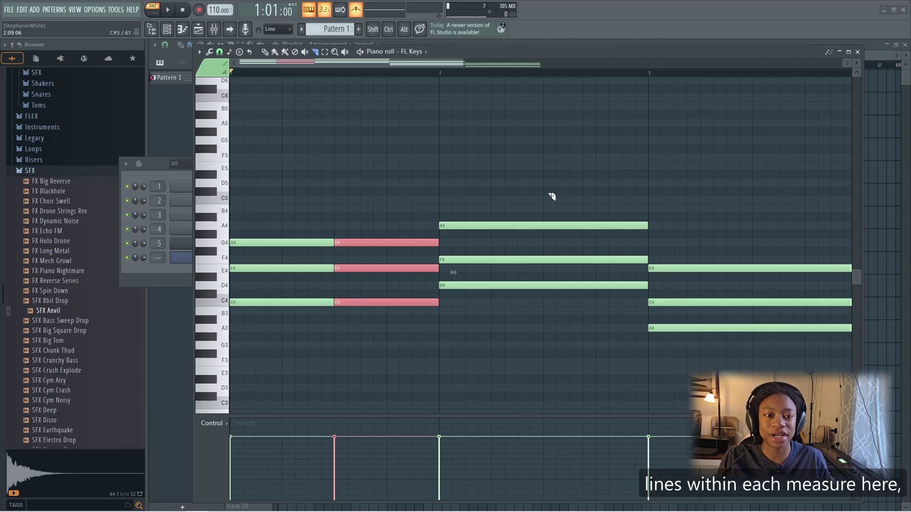
{"action": "left_click", "coordinate": [227, 58]}
{"action": "left_click", "coordinate": [236, 159]}
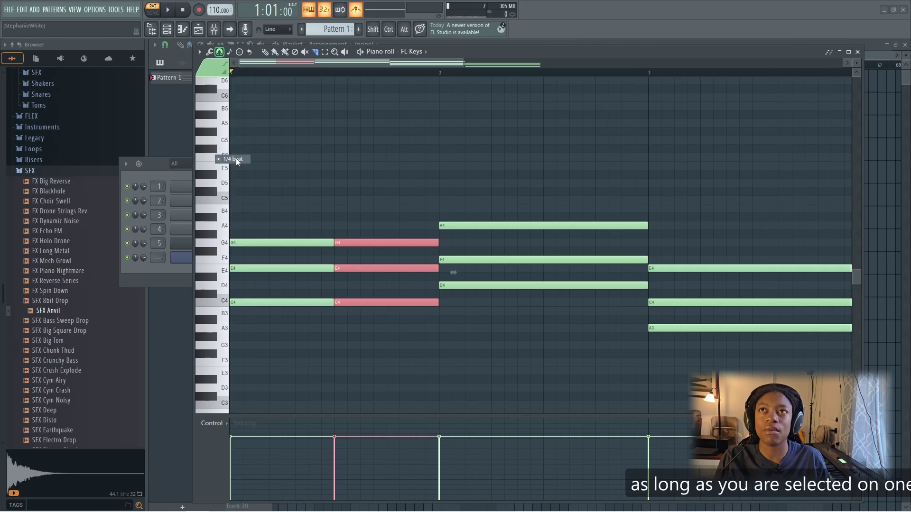
{"action": "left_click", "coordinate": [220, 52]}
{"action": "left_click", "coordinate": [221, 53]}
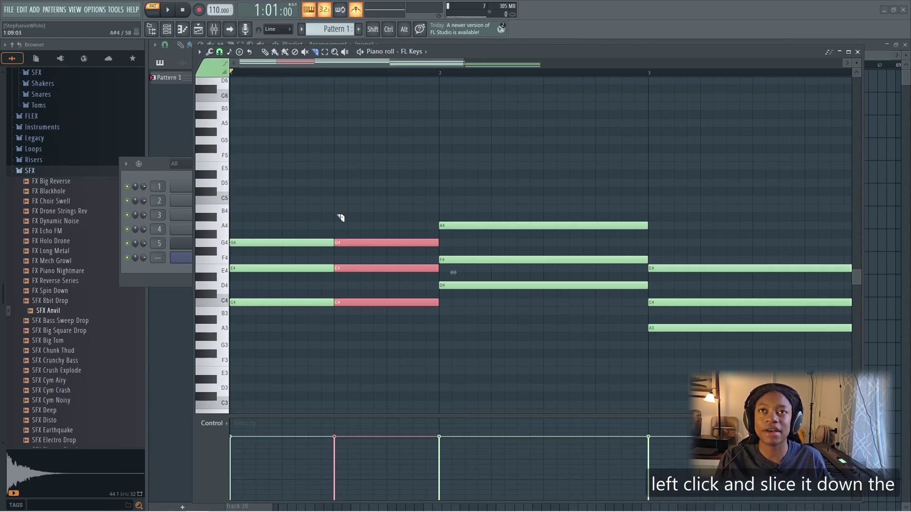
Slice the chords in bars 2, 3 and 4 in half at mid-bar and play back the progression.
{"action": "scroll", "coordinate": [544, 193], "scroll_direction": "down", "scroll_amount": 2}
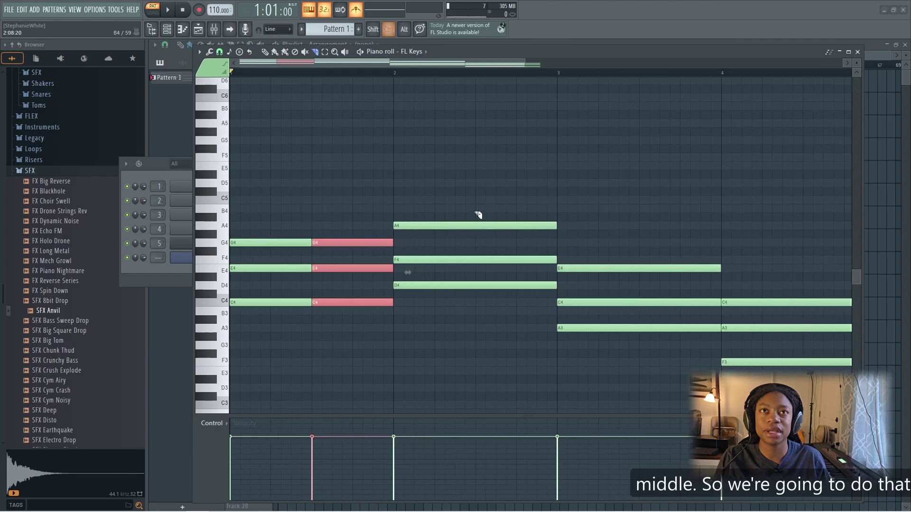
{"action": "left_click_drag", "start_coordinate": [476, 193], "coordinate": [481, 306]}
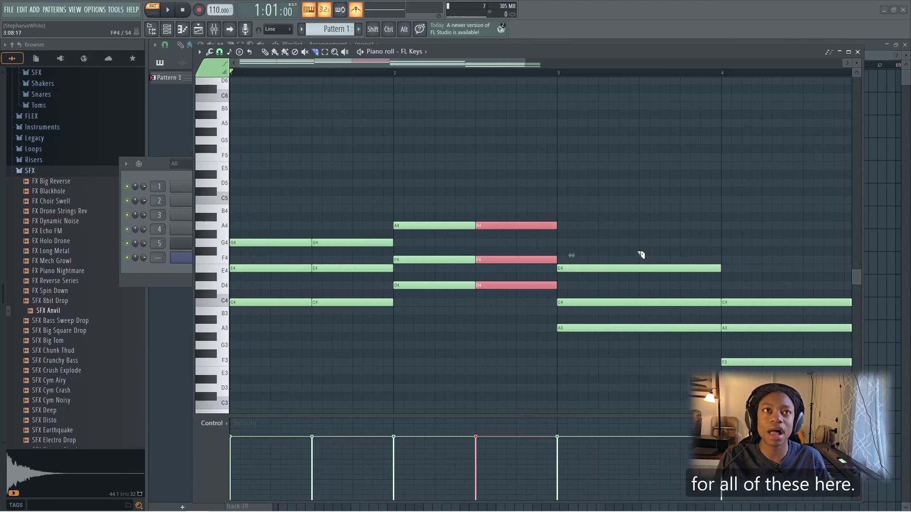
{"action": "left_click_drag", "start_coordinate": [640, 246], "coordinate": [651, 365]}
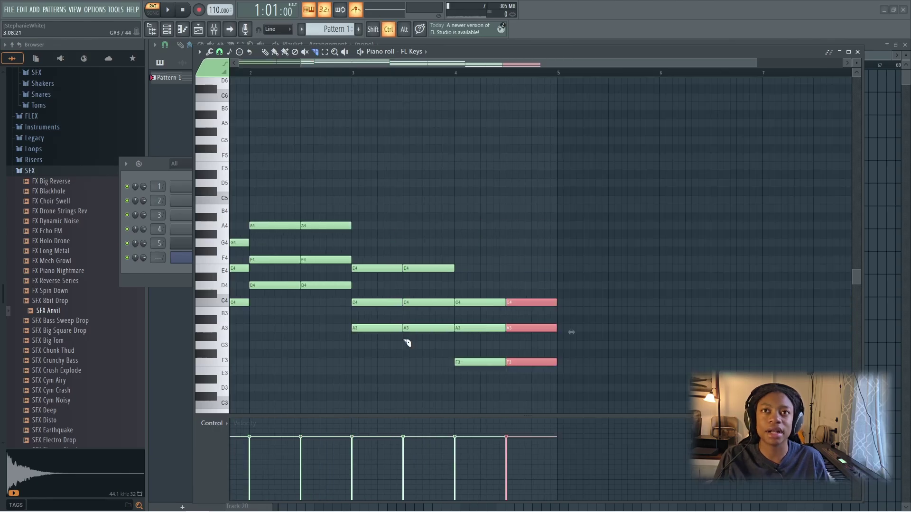
{"action": "scroll", "coordinate": [387, 343], "scroll_direction": "down", "scroll_amount": 2}
{"action": "scroll", "coordinate": [372, 340], "scroll_direction": "up", "scroll_amount": 1}
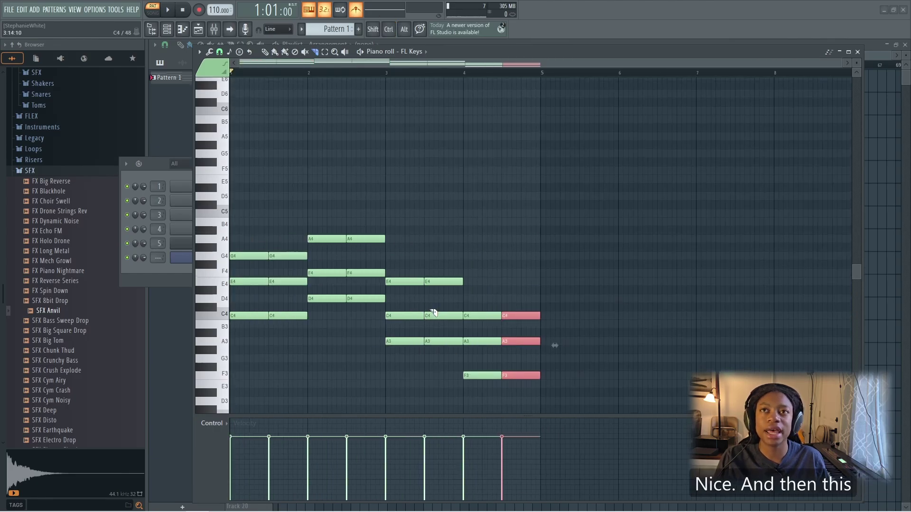
{"action": "left_click", "coordinate": [478, 245]}
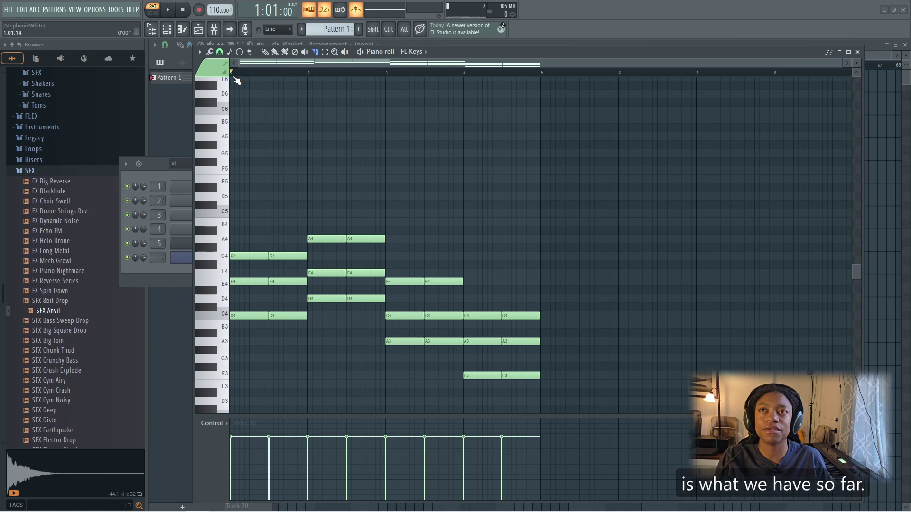
{"action": "key", "text": "space"}
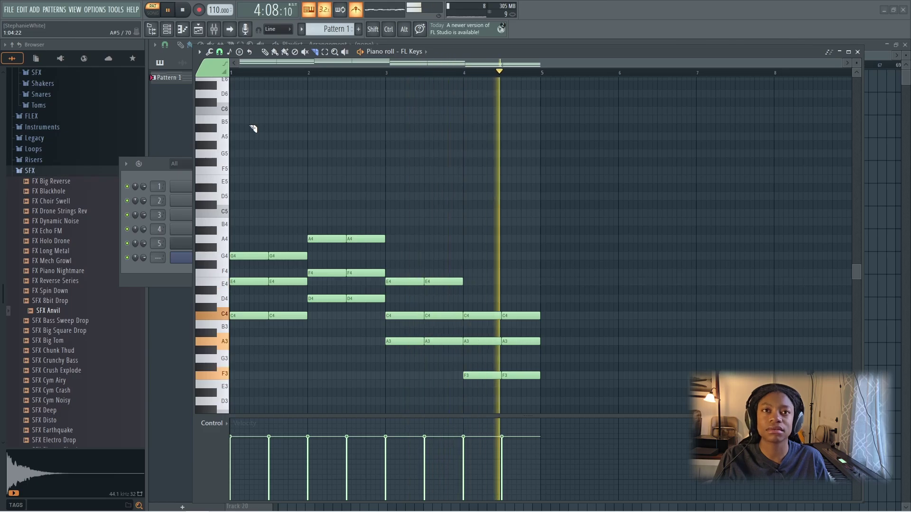
{"action": "key", "text": "space"}
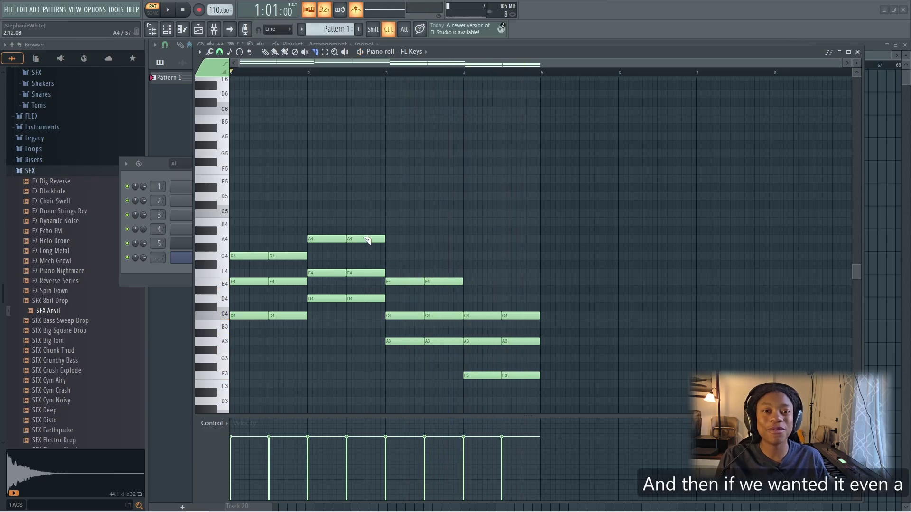
Slice each half-bar chord in bars 1 to 4 in half again, making four equal chord hits per bar.
{"action": "scroll", "coordinate": [367, 240], "scroll_direction": "up", "scroll_amount": 2}
{"action": "left_click_drag", "start_coordinate": [334, 187], "coordinate": [620, 159]}
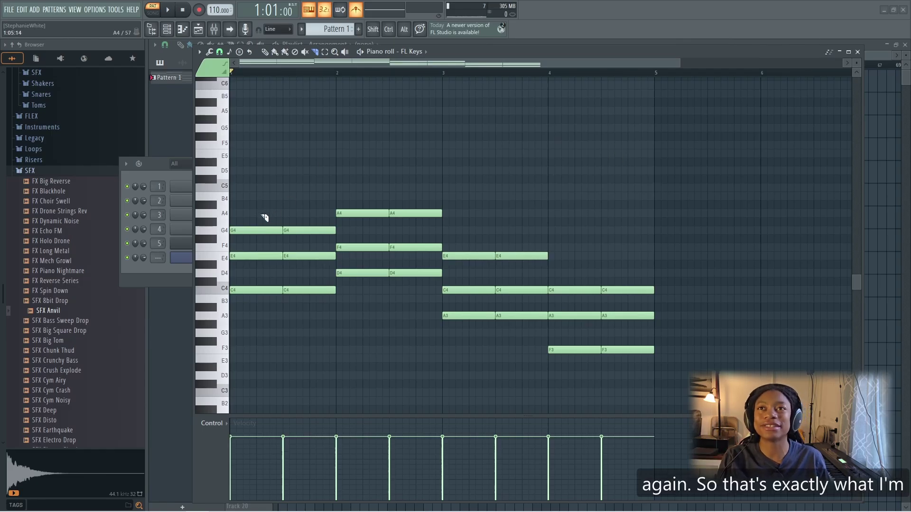
{"action": "key", "text": "ctrl"}
{"action": "scroll", "coordinate": [264, 217], "scroll_direction": "up", "scroll_amount": 2}
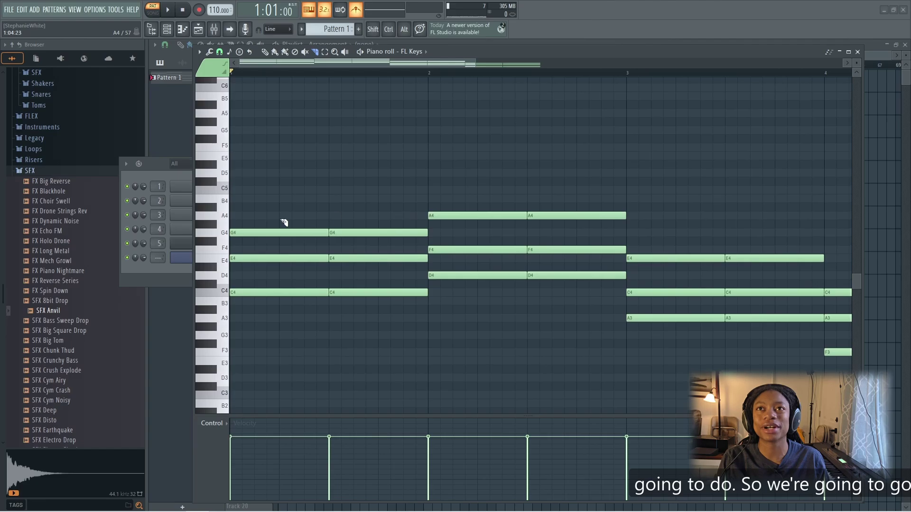
{"action": "left_click_drag", "start_coordinate": [279, 215], "coordinate": [281, 308]}
{"action": "left_click_drag", "start_coordinate": [378, 223], "coordinate": [378, 299]}
{"action": "left_click_drag", "start_coordinate": [477, 192], "coordinate": [478, 282]}
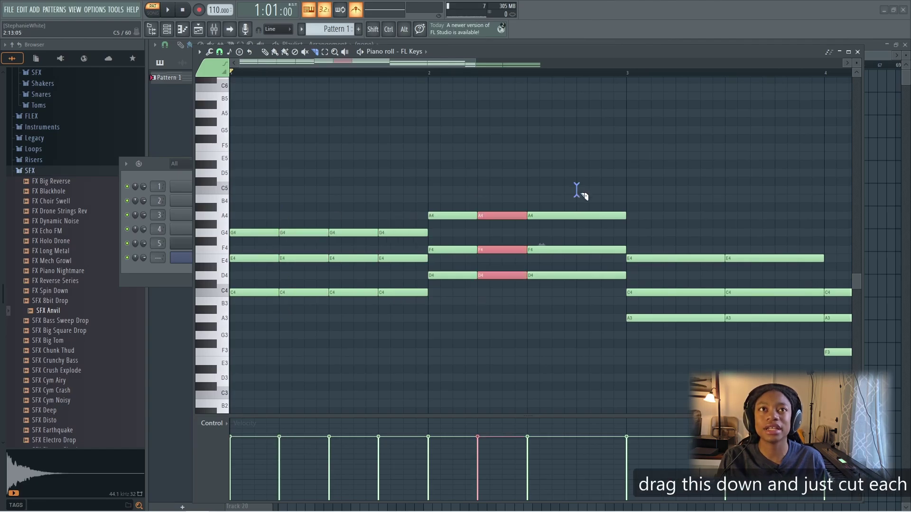
{"action": "left_click_drag", "start_coordinate": [576, 189], "coordinate": [582, 302]}
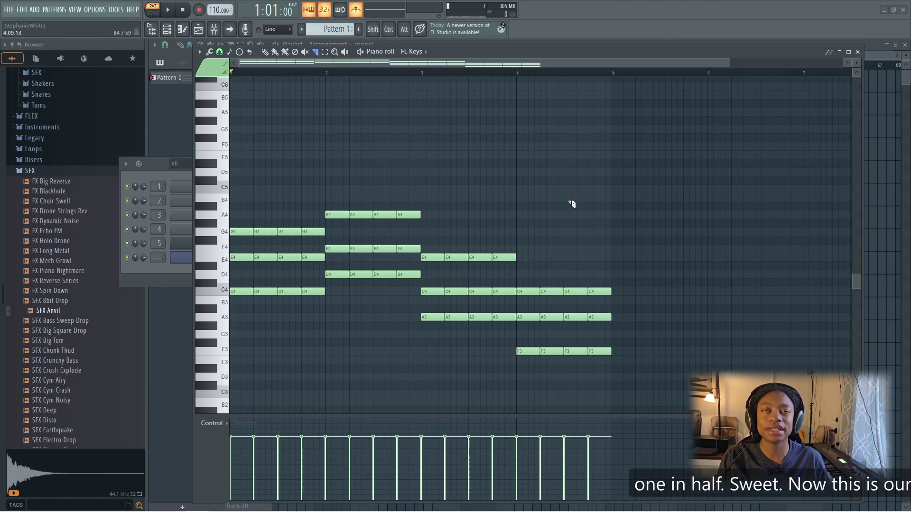
Play back the four-bar chord progression from the start.
{"action": "scroll", "coordinate": [570, 201], "scroll_direction": "up", "scroll_amount": 2}
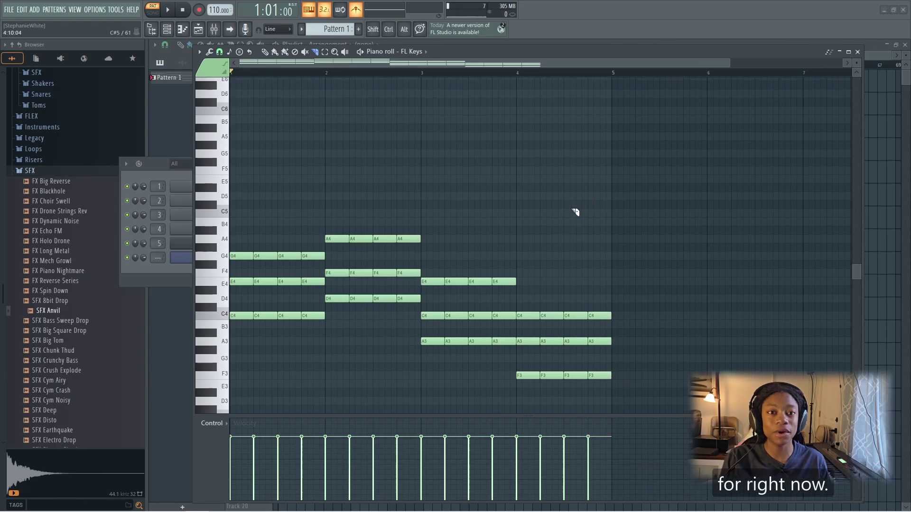
{"action": "key", "text": "space"}
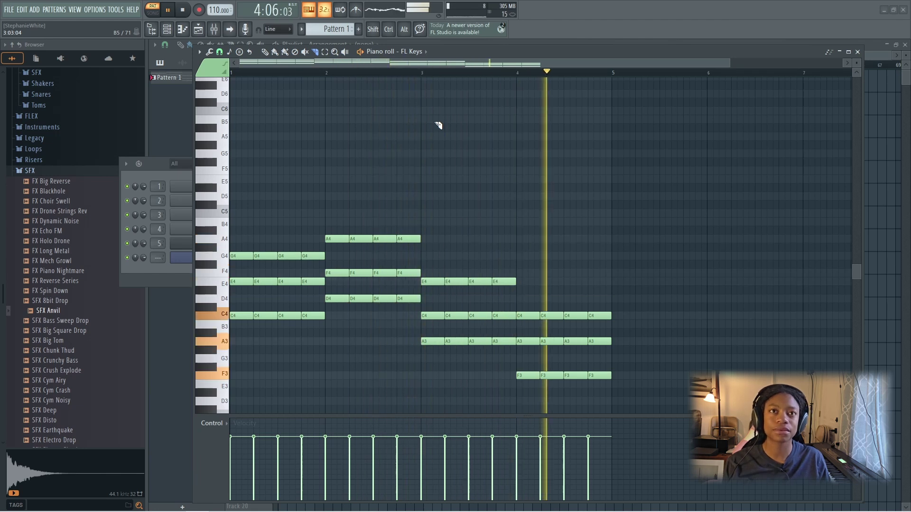
{"action": "key", "text": "space"}
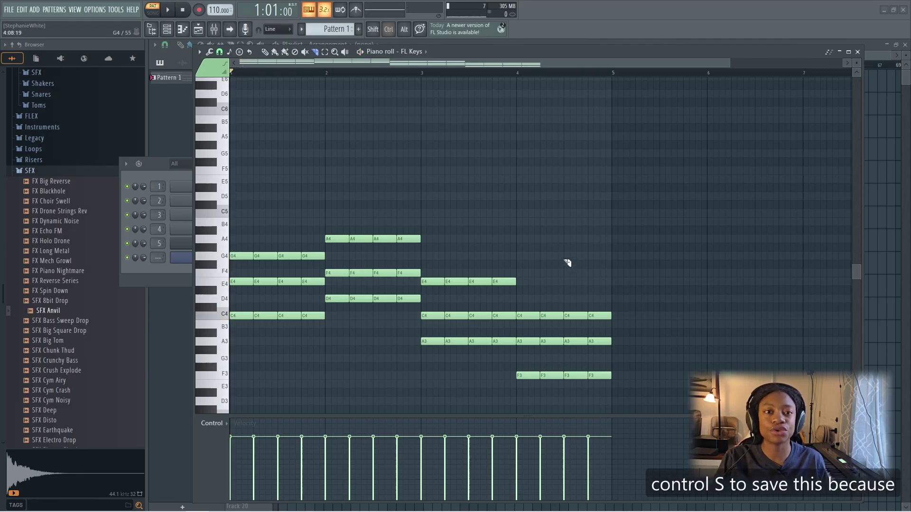
Save the project in a new project folder under the name Song in 30 Minutes.
{"action": "key", "text": "ctrl+s"}
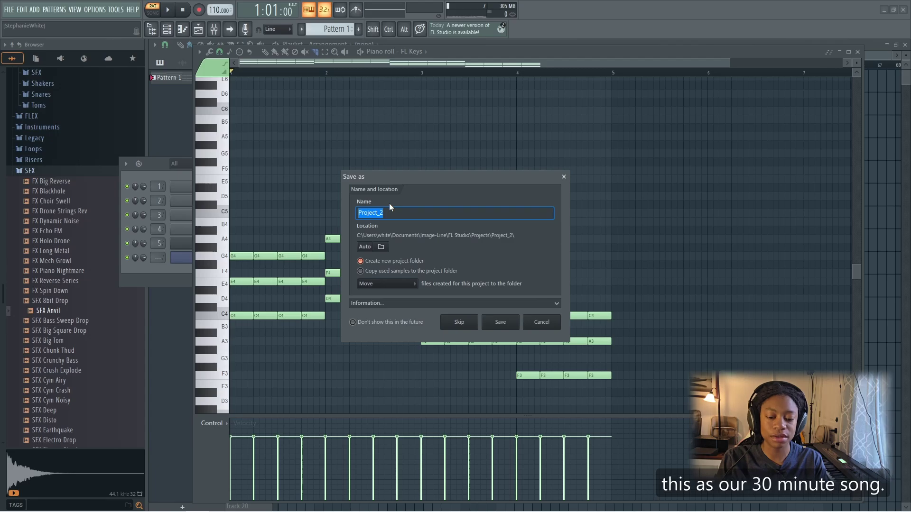
{"action": "type", "text": "30 Minute"}
{"action": "type", "text": " Song"}
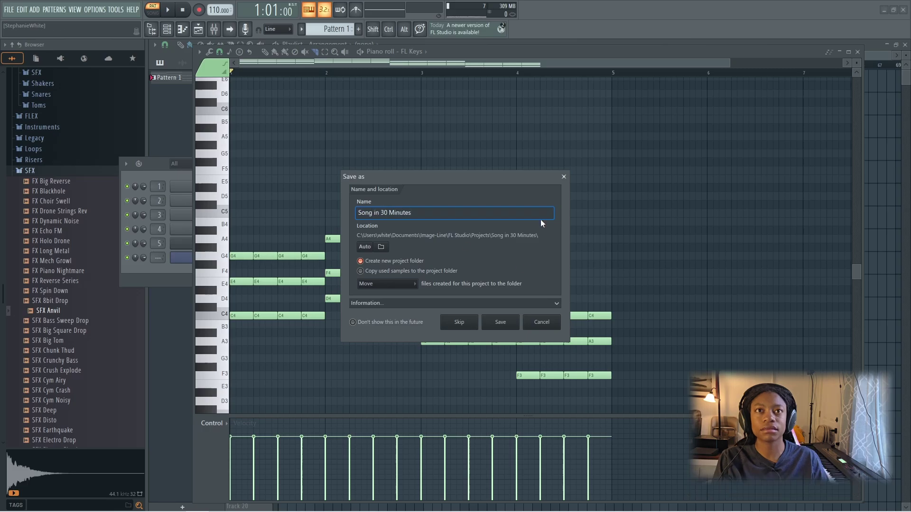
{"action": "left_click", "coordinate": [499, 324]}
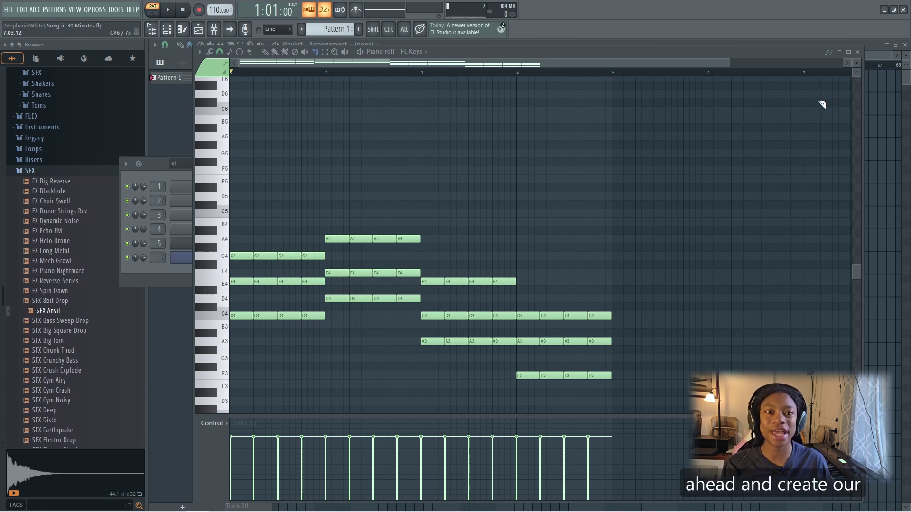
Close the piano roll, add a second FL Keys channel and move the channel rack below the instrument windows.
{"action": "left_click", "coordinate": [857, 51]}
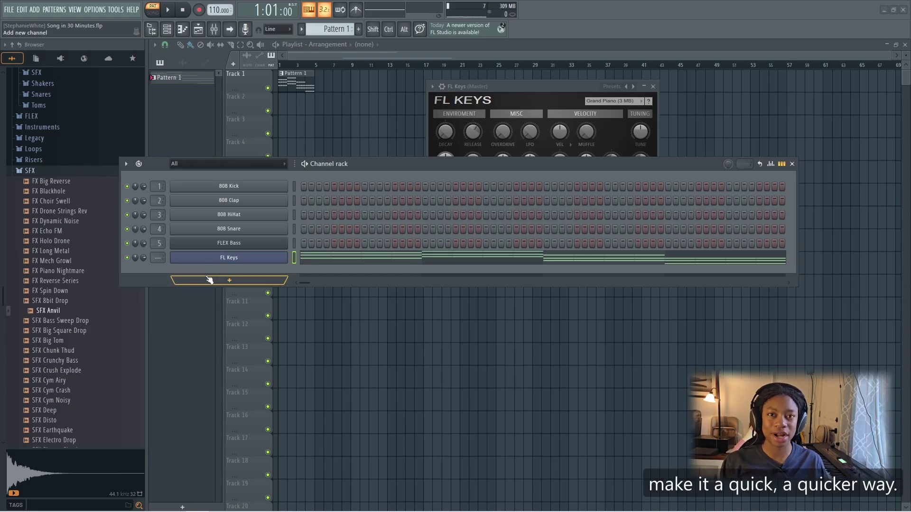
{"action": "left_click", "coordinate": [232, 281]}
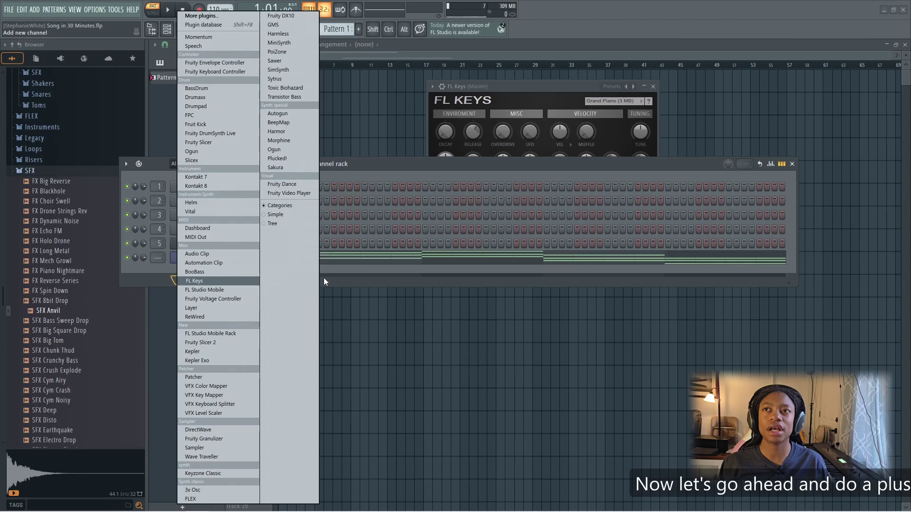
{"action": "left_click", "coordinate": [324, 281]}
{"action": "left_click", "coordinate": [257, 281]}
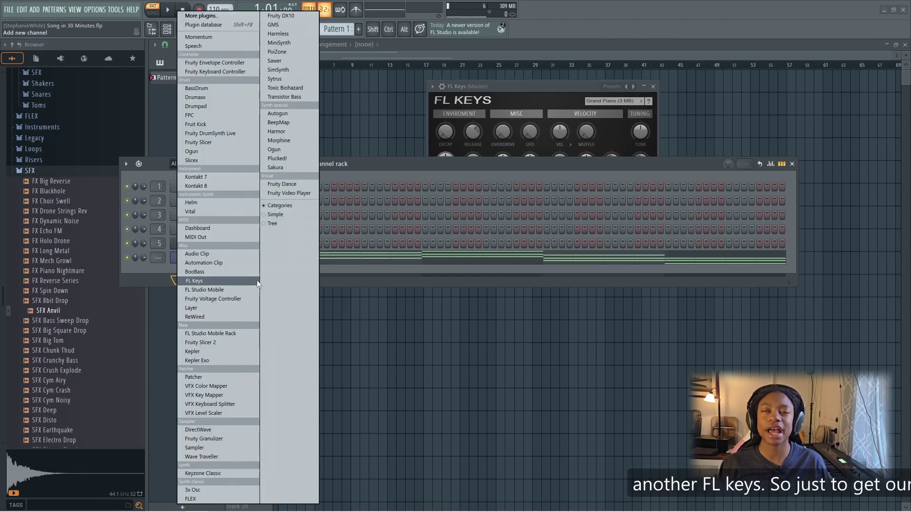
{"action": "left_click", "coordinate": [257, 281]}
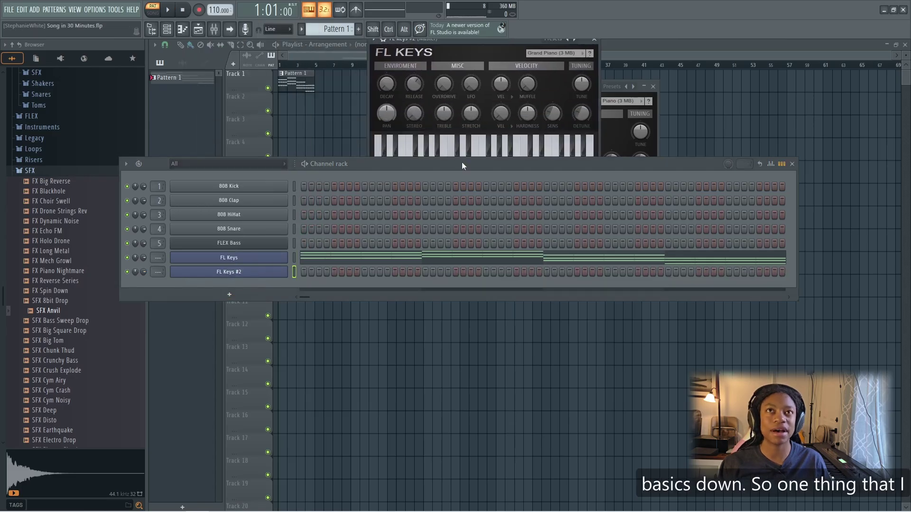
{"action": "left_click_drag", "start_coordinate": [462, 165], "coordinate": [478, 278]}
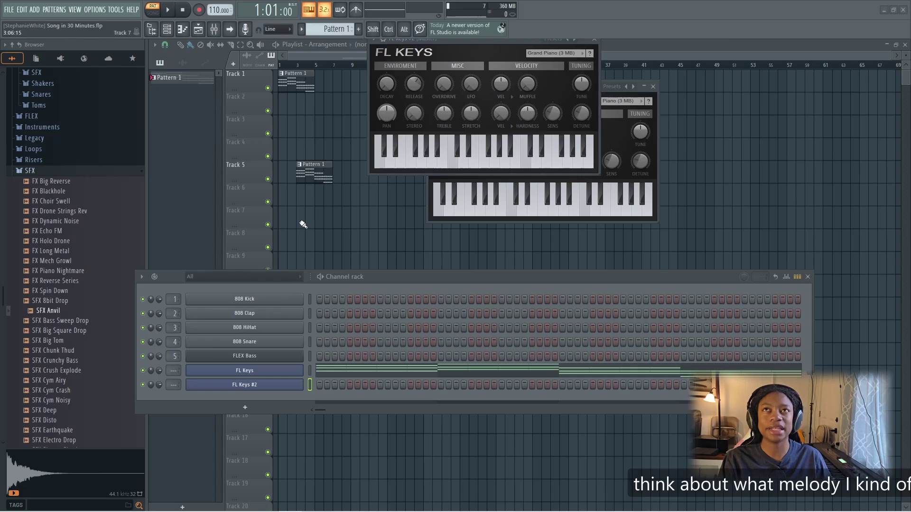
Play Pattern 1 and try out a melody idea over the chords.
{"action": "left_click", "coordinate": [171, 13]}
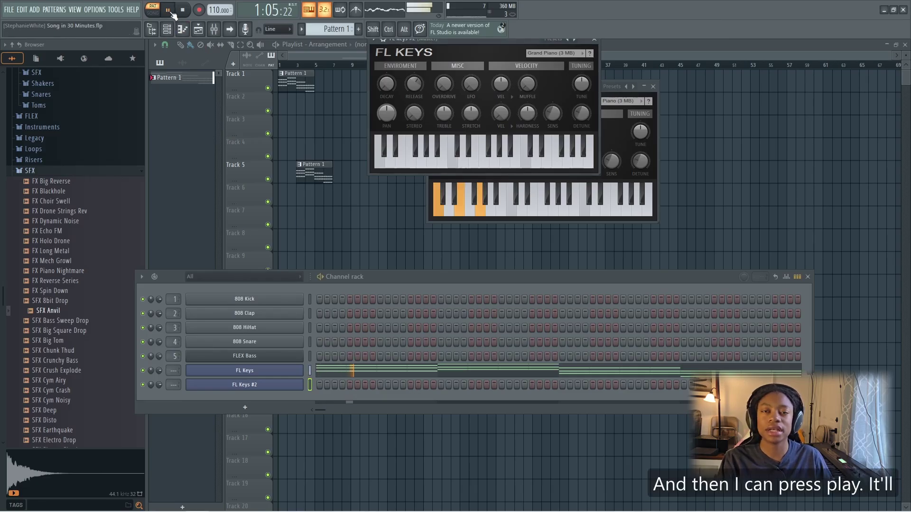
{"action": "left_click", "coordinate": [171, 13]}
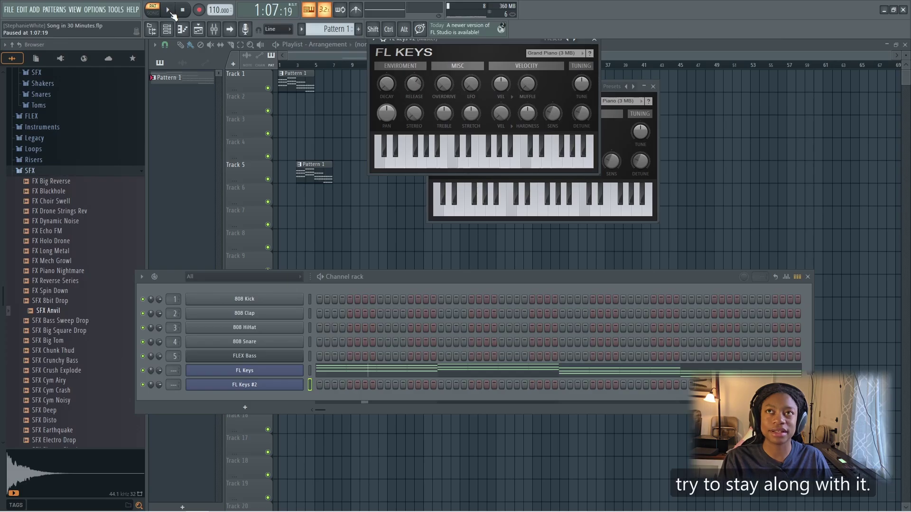
{"action": "left_click", "coordinate": [170, 13]}
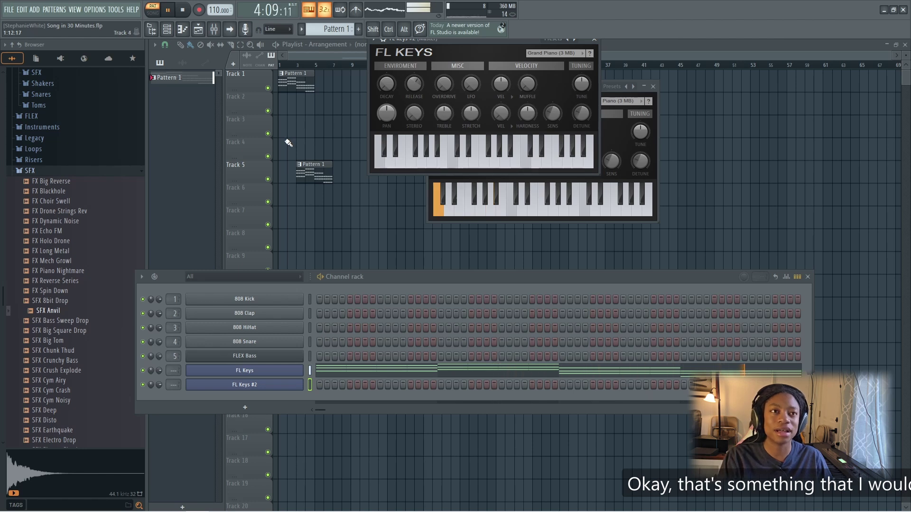
{"action": "key", "text": "space"}
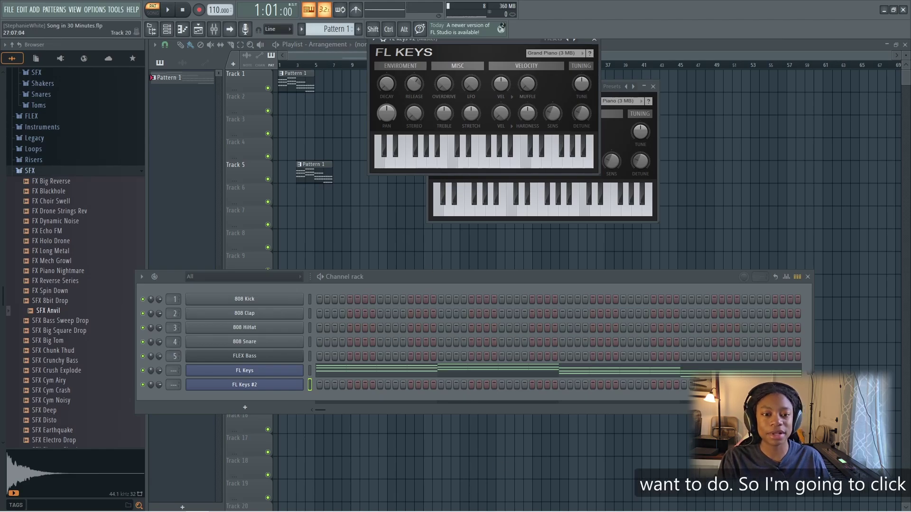
Switch to Voice Recorder and record a short take of the melody idea.
{"action": "left_click_drag", "start_coordinate": [559, 511], "coordinate": [484, 35]}
{"action": "left_click", "coordinate": [626, 32]}
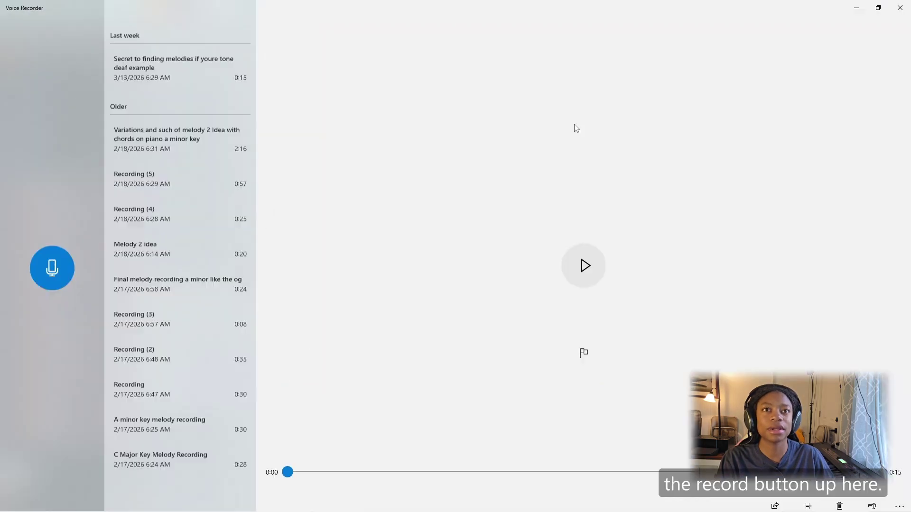
{"action": "left_click", "coordinate": [56, 265]}
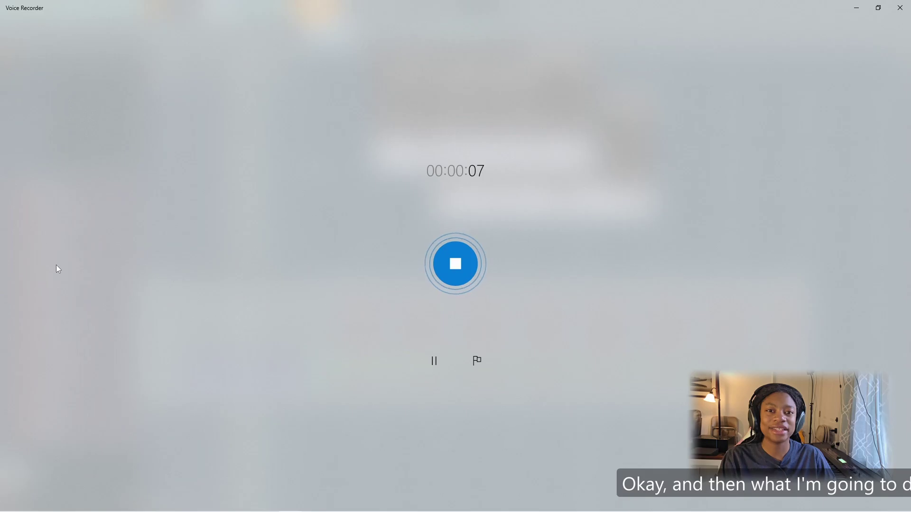
{"action": "left_click", "coordinate": [456, 264]}
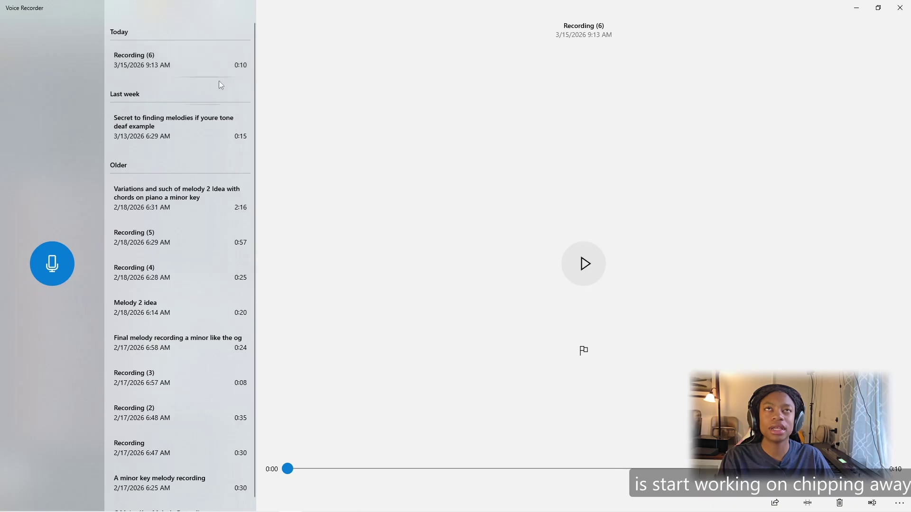
Listen to the new melody recording in Voice Recorder and return to FL Studio.
{"action": "left_click_drag", "start_coordinate": [603, 5], "coordinate": [512, 511]}
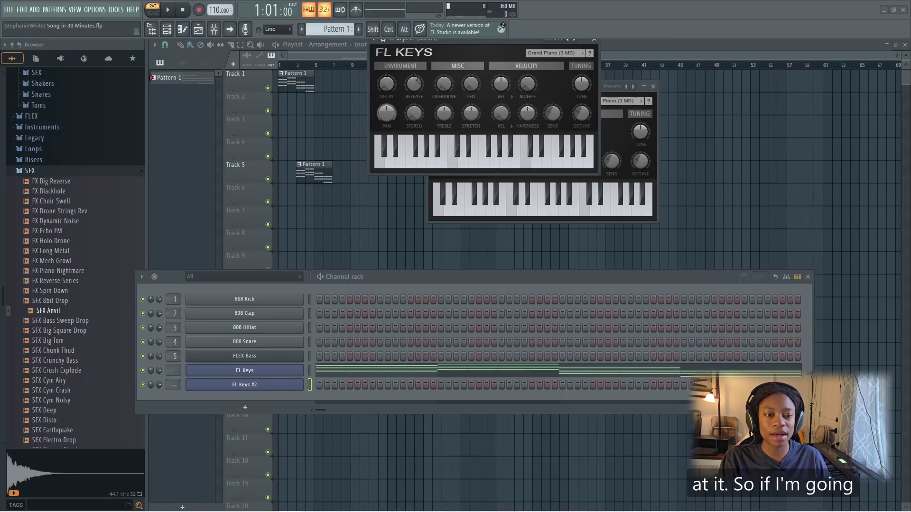
{"action": "left_click_drag", "start_coordinate": [535, 511], "coordinate": [488, 0]}
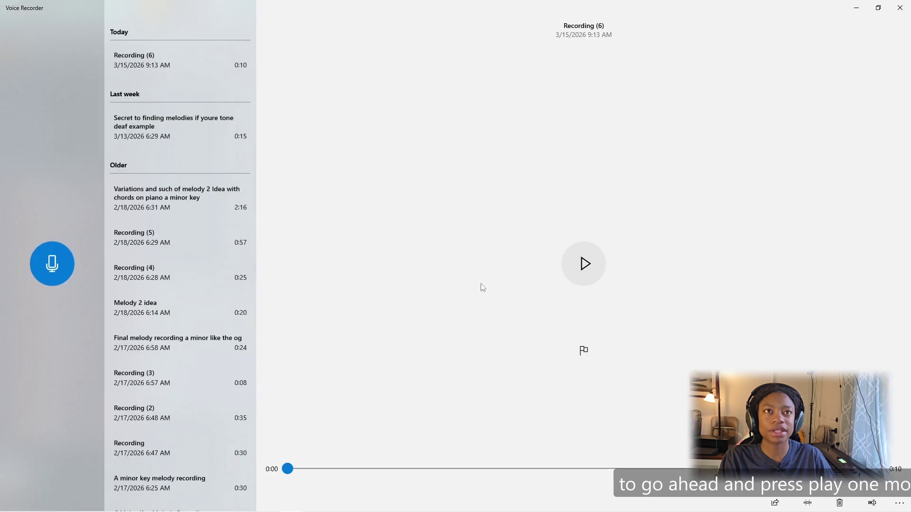
{"action": "left_click", "coordinate": [589, 265]}
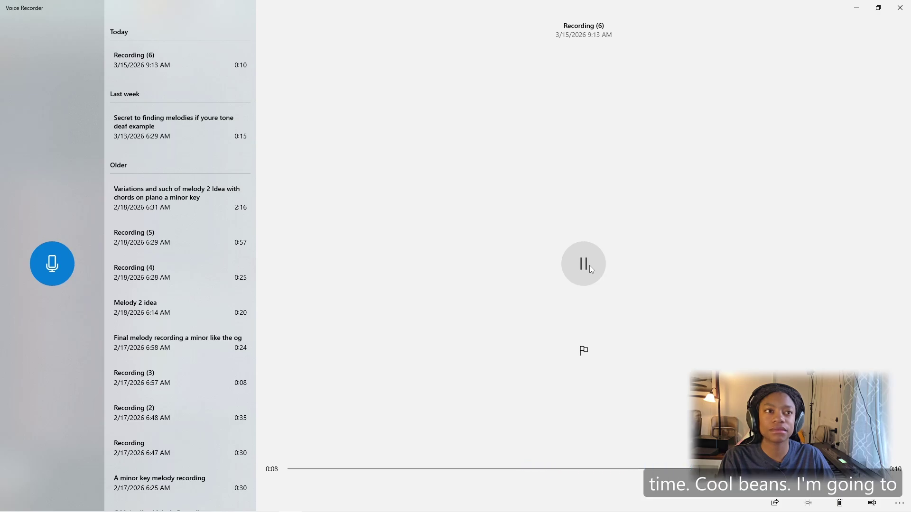
{"action": "left_click", "coordinate": [856, 7]}
Close both FL Keys instrument windows, move the channel rack up and open the piano roll for FL Keys #2.
{"action": "left_click", "coordinate": [594, 39]}
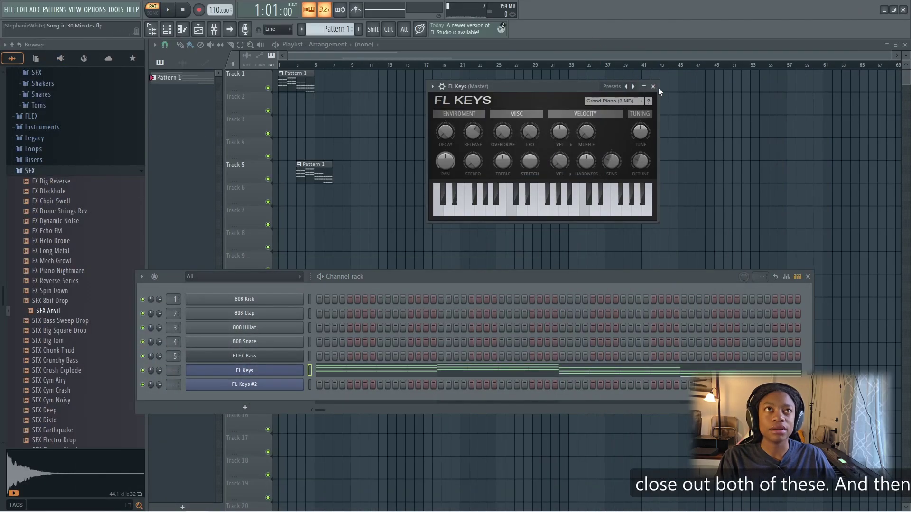
{"action": "left_click", "coordinate": [652, 87]}
{"action": "left_click_drag", "start_coordinate": [566, 281], "coordinate": [592, 140]}
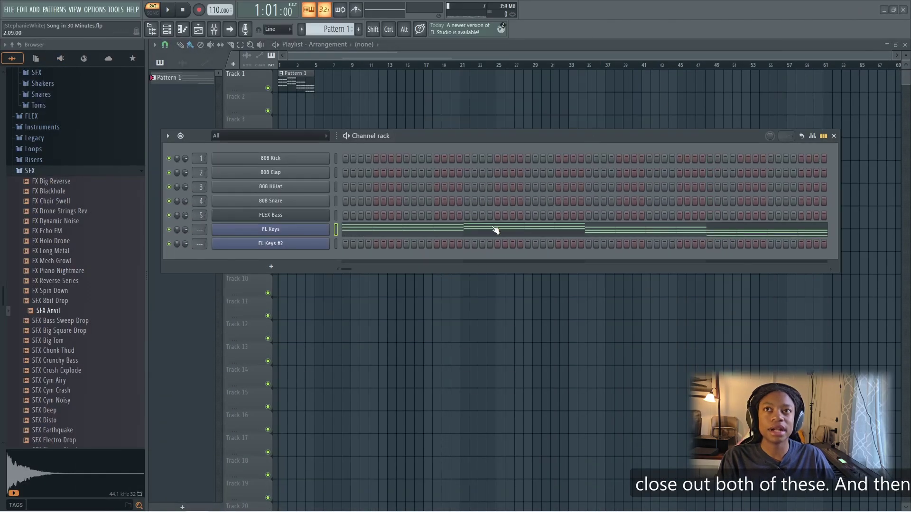
{"action": "right_click", "coordinate": [311, 246]}
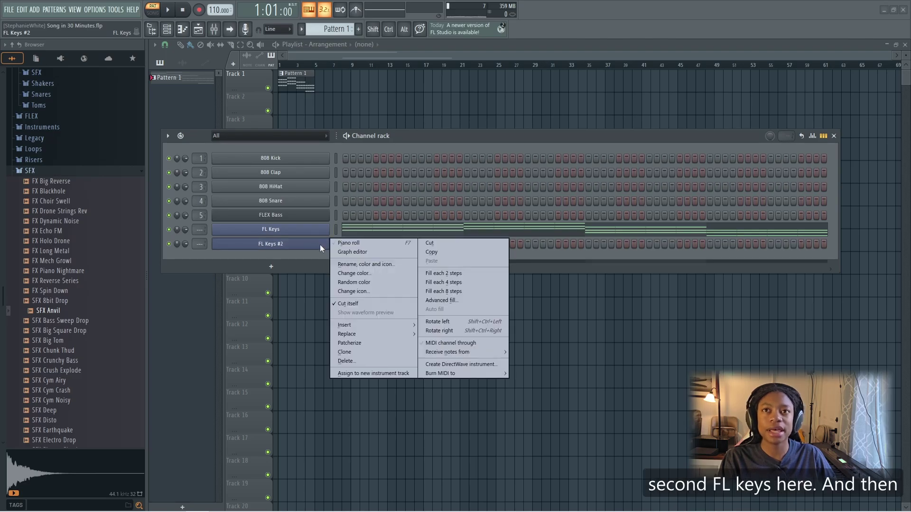
{"action": "left_click", "coordinate": [358, 243]}
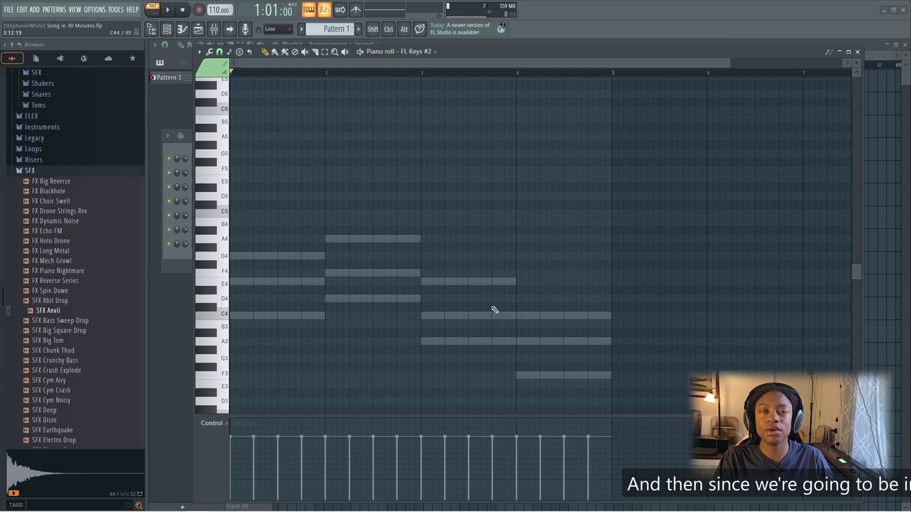
Examine the ghost notes in the empty FL Keys #2 piano roll and compare them with the channels of Pattern 1.
{"action": "scroll", "coordinate": [494, 310], "scroll_direction": "down", "scroll_amount": 2}
{"action": "scroll", "coordinate": [494, 311], "scroll_direction": "up", "scroll_amount": 2}
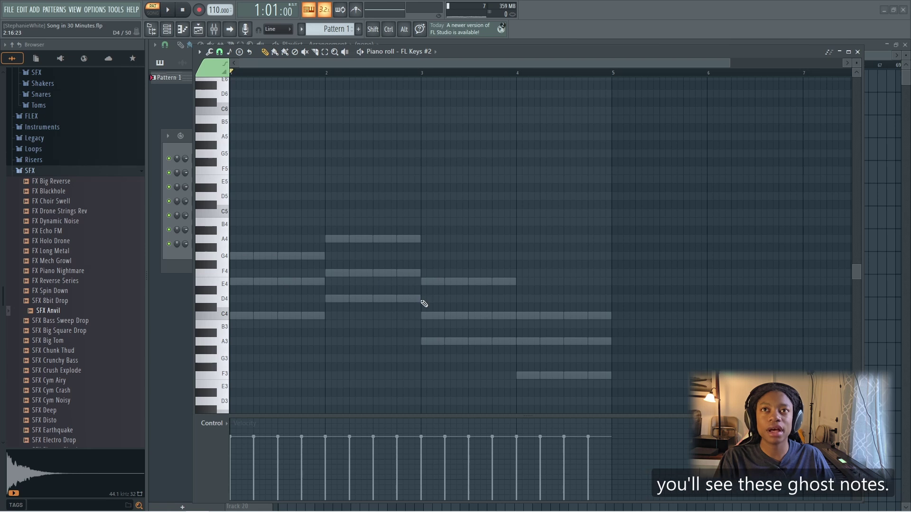
{"action": "scroll", "coordinate": [382, 285], "scroll_direction": "up", "scroll_amount": 2}
{"action": "scroll", "coordinate": [386, 286], "scroll_direction": "down", "scroll_amount": 2}
{"action": "scroll", "coordinate": [382, 277], "scroll_direction": "down", "scroll_amount": 1}
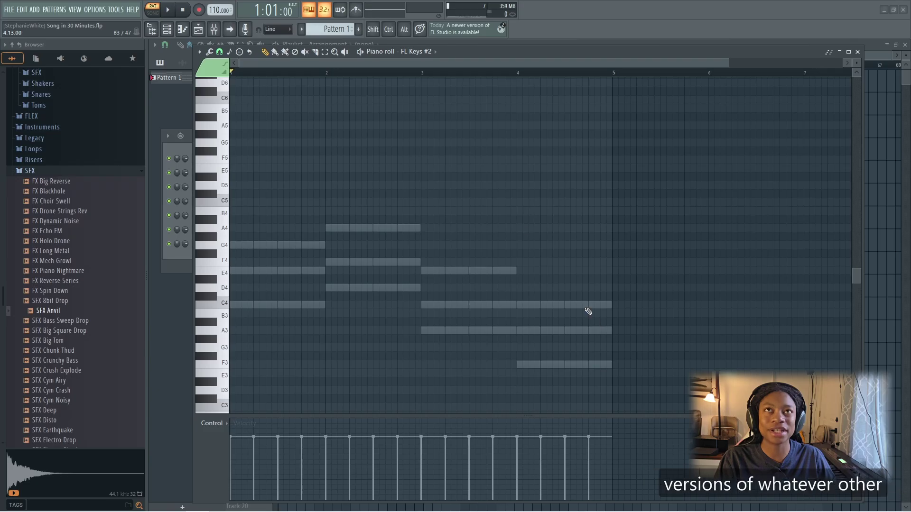
{"action": "left_click", "coordinate": [432, 52]}
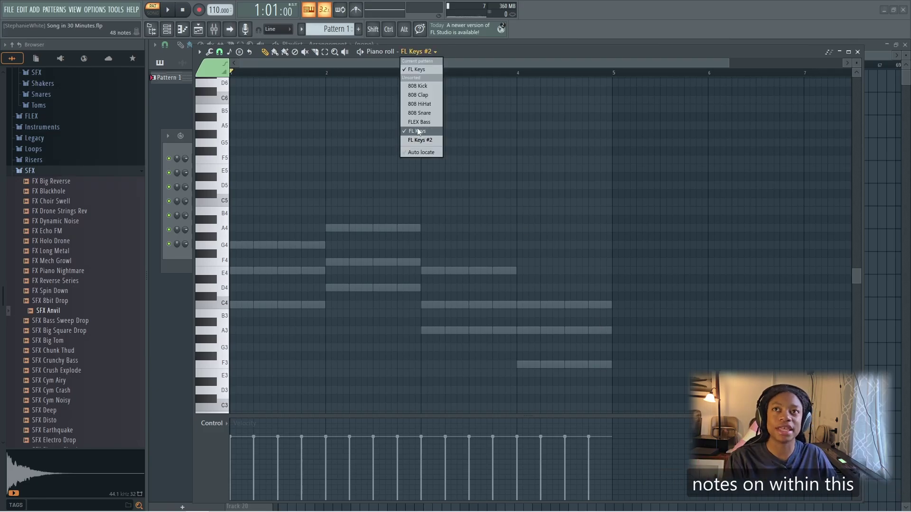
{"action": "left_click", "coordinate": [168, 145]}
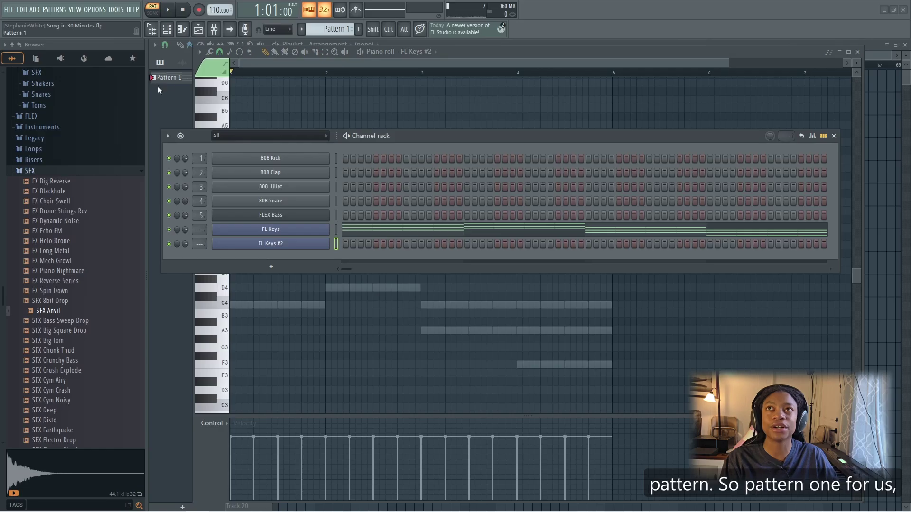
{"action": "left_click", "coordinate": [508, 89]}
Check the Ghost channels option in the piano roll's view settings.
{"action": "left_click", "coordinate": [200, 52]}
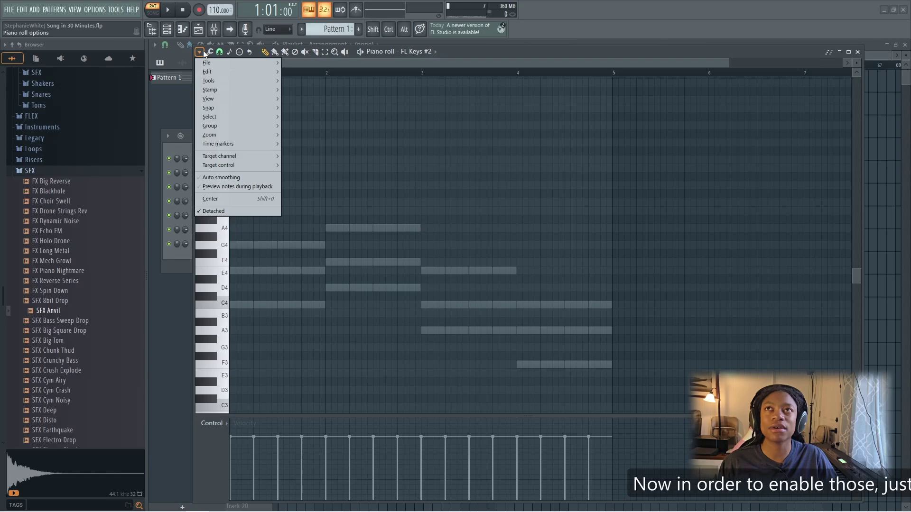
{"action": "mouse_move", "coordinate": [236, 97]}
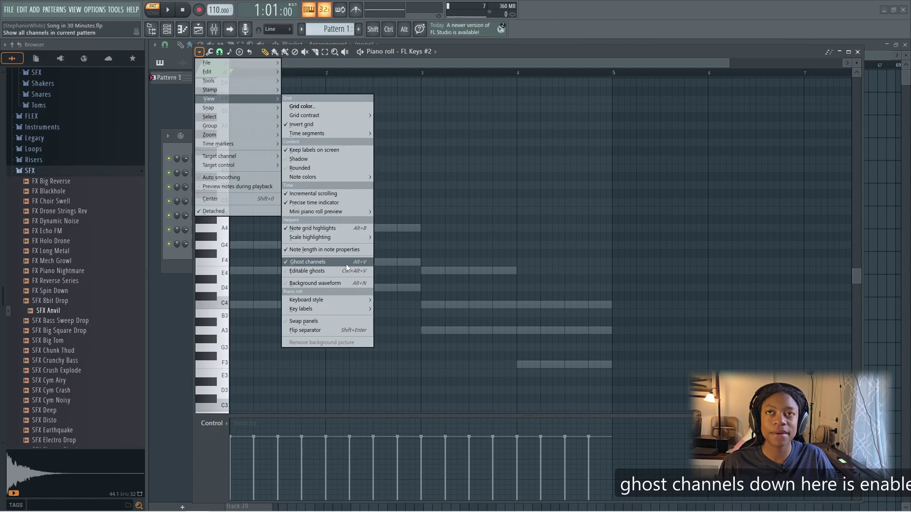
{"action": "left_click", "coordinate": [417, 239]}
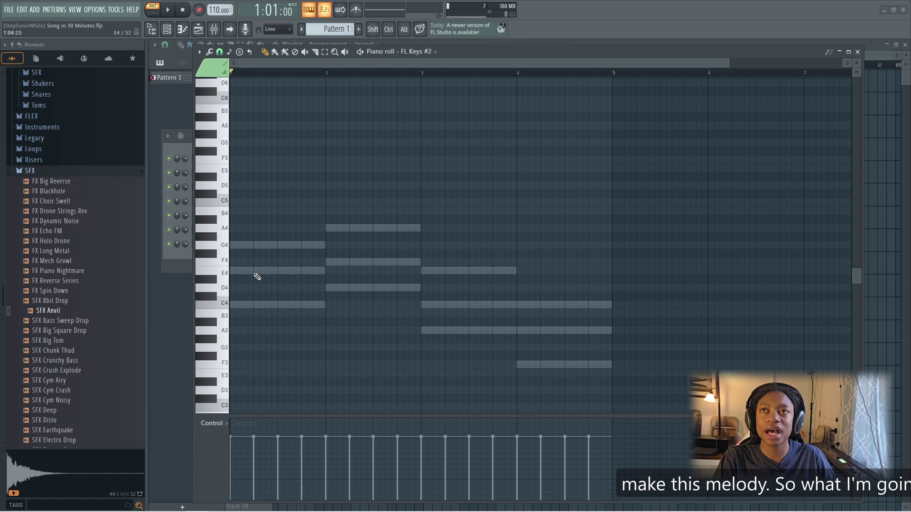
Audition keys from A4 up to E5 to find the melody's first pitch and draw an E5 note seven steps long at the start of bar 1.
{"action": "left_click", "coordinate": [225, 230]}
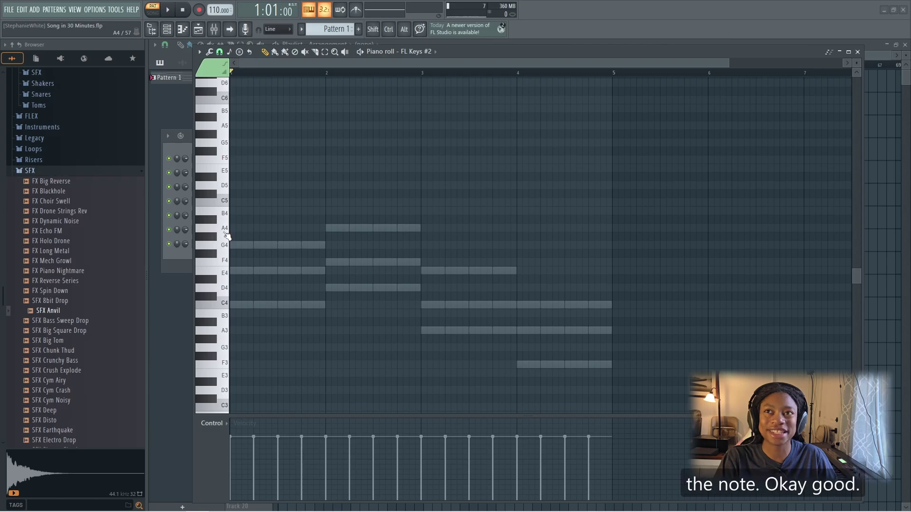
{"action": "left_click", "coordinate": [226, 235]}
{"action": "left_click", "coordinate": [222, 185]}
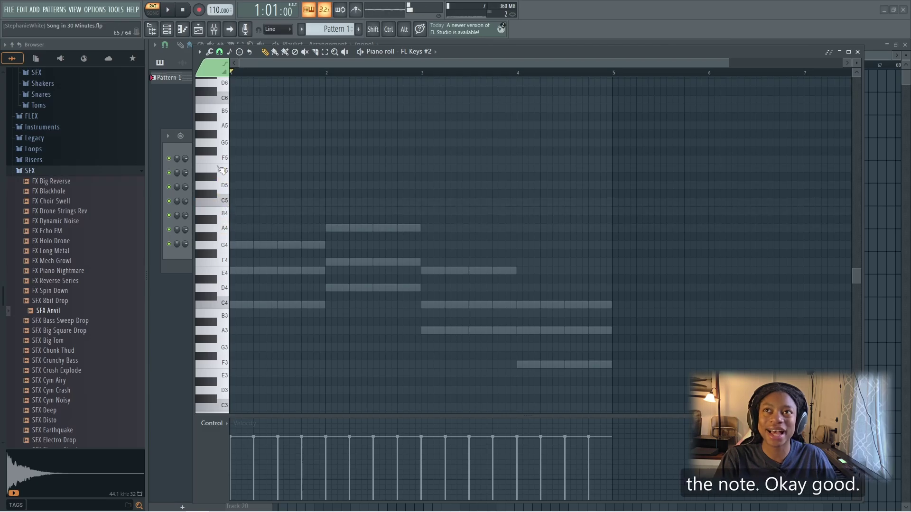
{"action": "left_click", "coordinate": [223, 171]}
{"action": "left_click_drag", "start_coordinate": [241, 169], "coordinate": [233, 168]}
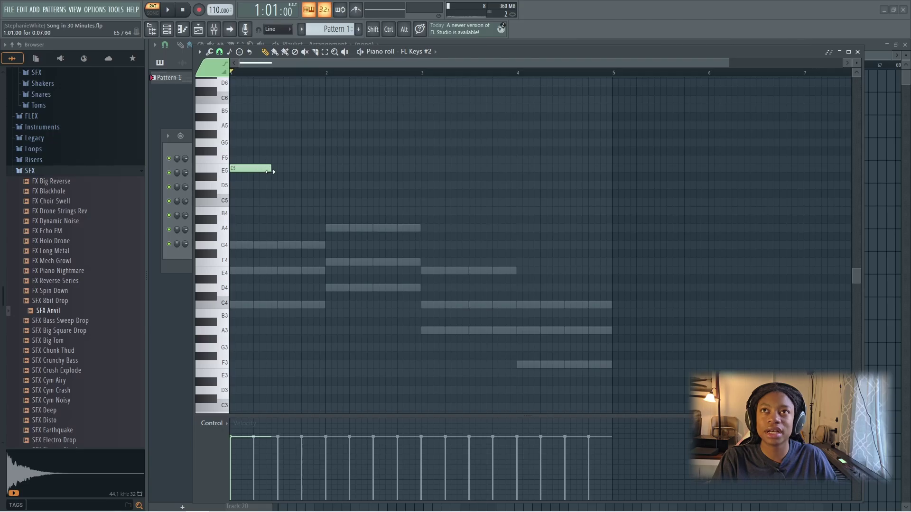
Extend the E5 note to eight steps, add half-bar D5, C5, F5, E5, A4 and A4 notes consecutively after it, and play the melody.
{"action": "left_click", "coordinate": [271, 170]}
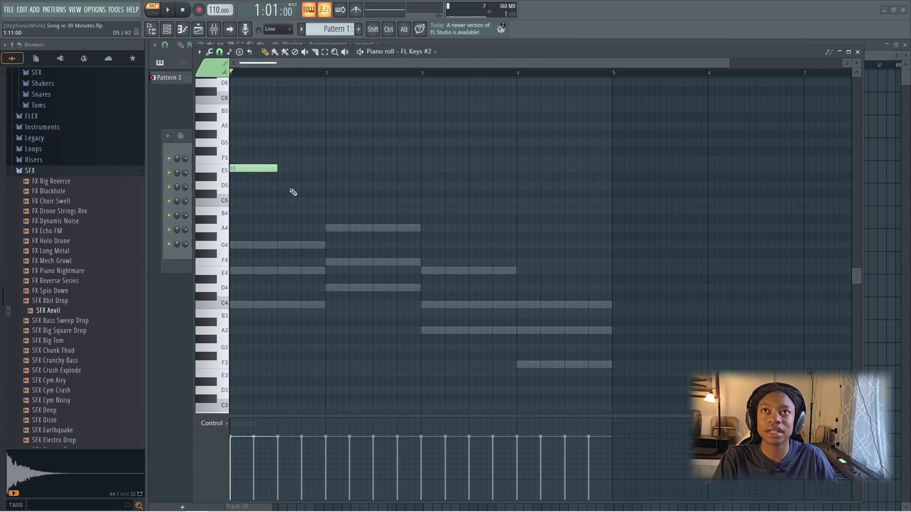
{"action": "left_click_drag", "start_coordinate": [291, 186], "coordinate": [279, 187]}
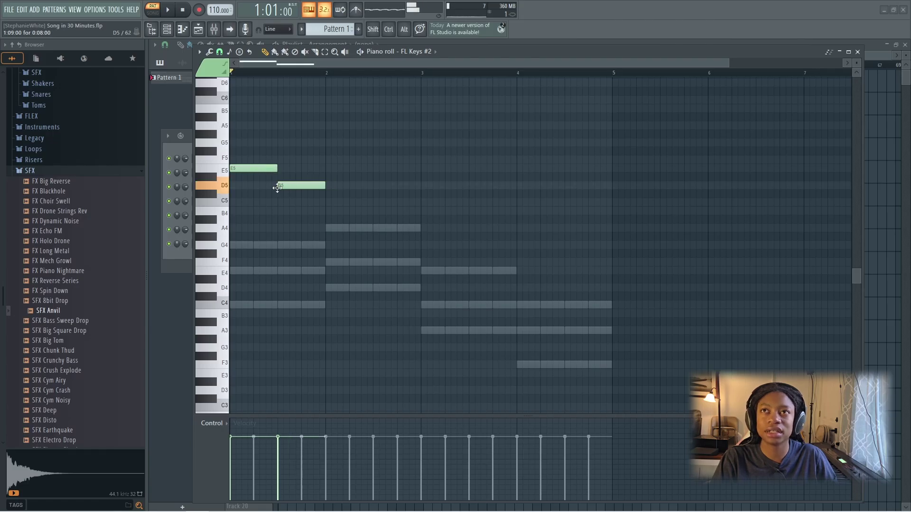
{"action": "left_click", "coordinate": [330, 201]}
{"action": "left_click_drag", "start_coordinate": [388, 161], "coordinate": [383, 160]}
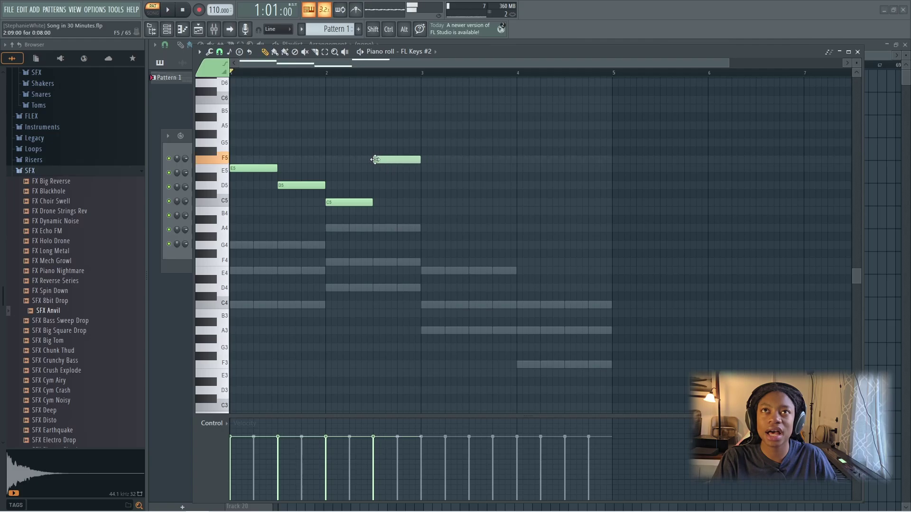
{"action": "left_click_drag", "start_coordinate": [414, 202], "coordinate": [421, 163]}
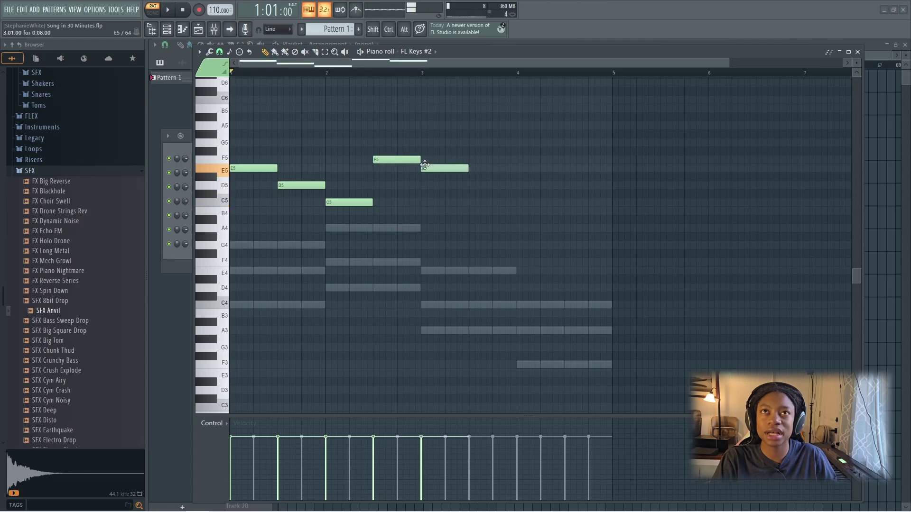
{"action": "left_click_drag", "start_coordinate": [522, 202], "coordinate": [516, 233]}
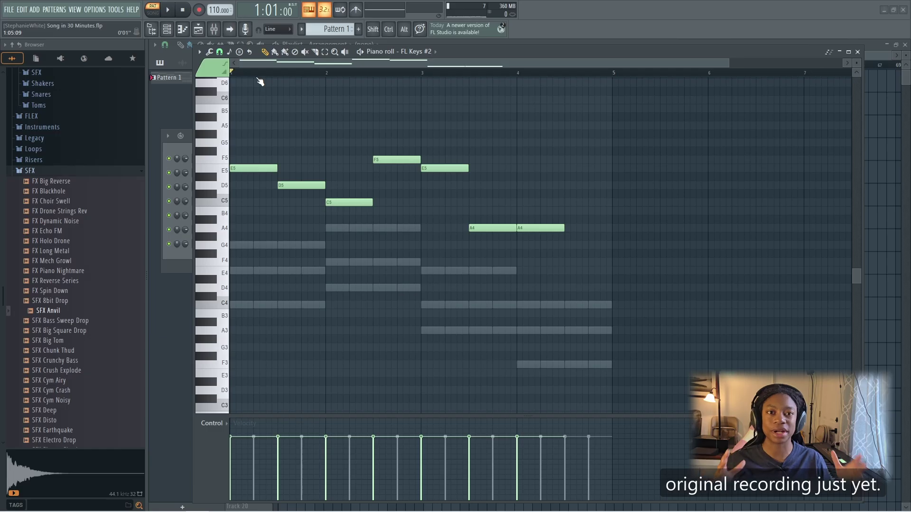
{"action": "key", "text": "space"}
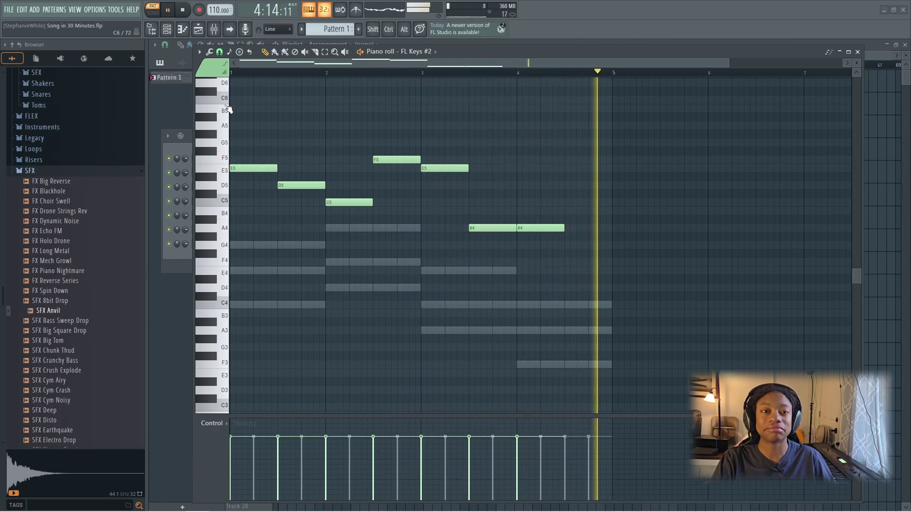
{"action": "key", "text": "space"}
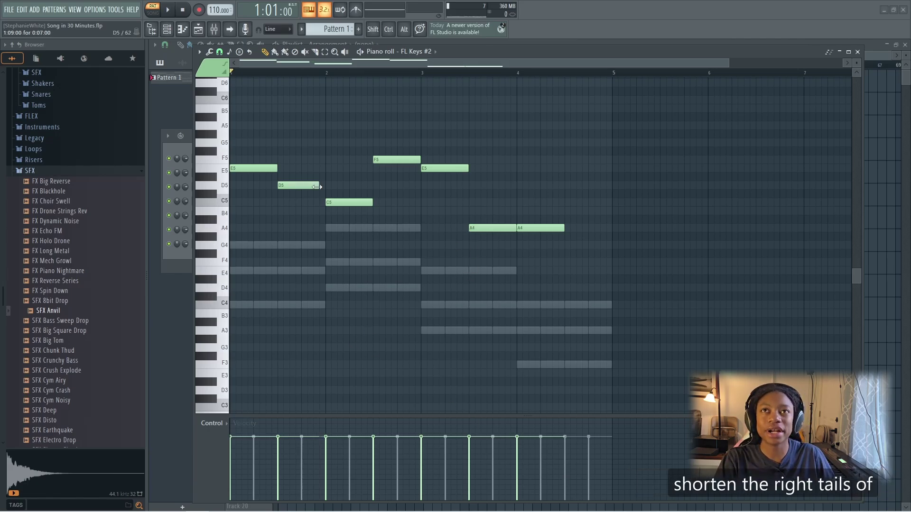
Shorten the D5, the F5 and both A4 notes to four steps each.
{"action": "scroll", "coordinate": [326, 186], "scroll_direction": "up", "scroll_amount": 1}
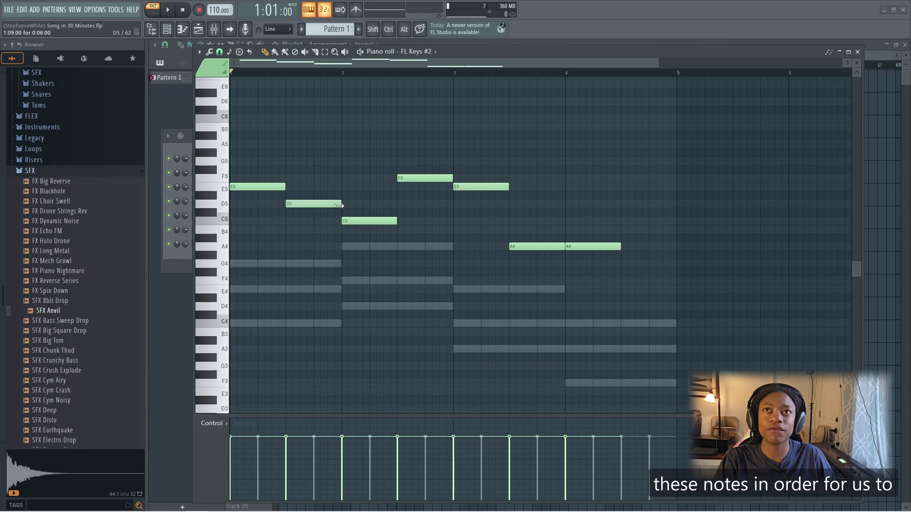
{"action": "left_click_drag", "start_coordinate": [316, 207], "coordinate": [313, 207]}
{"action": "left_click_drag", "start_coordinate": [452, 179], "coordinate": [425, 179]}
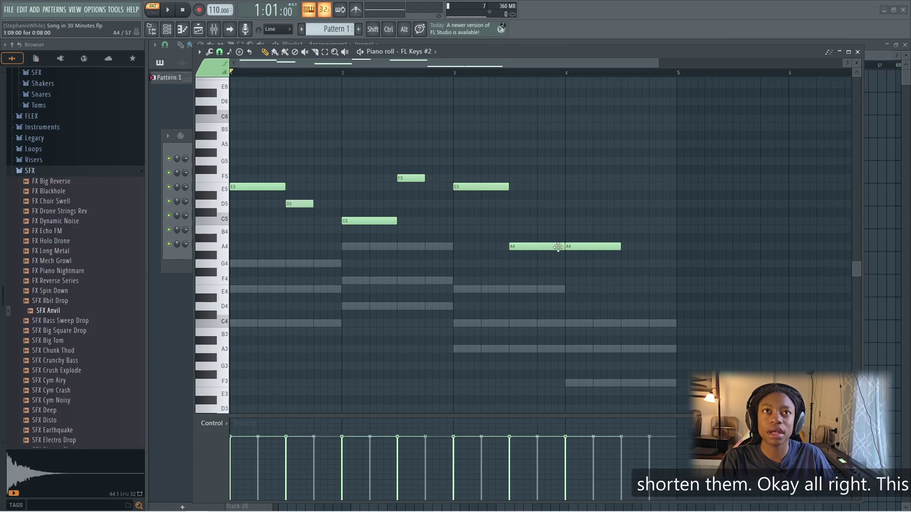
{"action": "left_click_drag", "start_coordinate": [564, 247], "coordinate": [537, 247]}
{"action": "left_click_drag", "start_coordinate": [620, 247], "coordinate": [592, 247]}
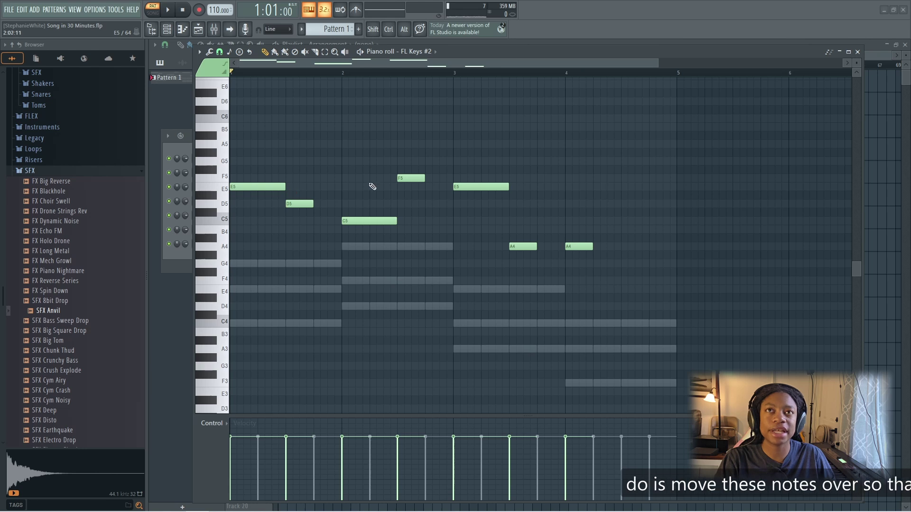
Try starting the C5 note directly after D5, at step 13 of bar 1, and play the result.
{"action": "left_click_drag", "start_coordinate": [356, 219], "coordinate": [321, 217]}
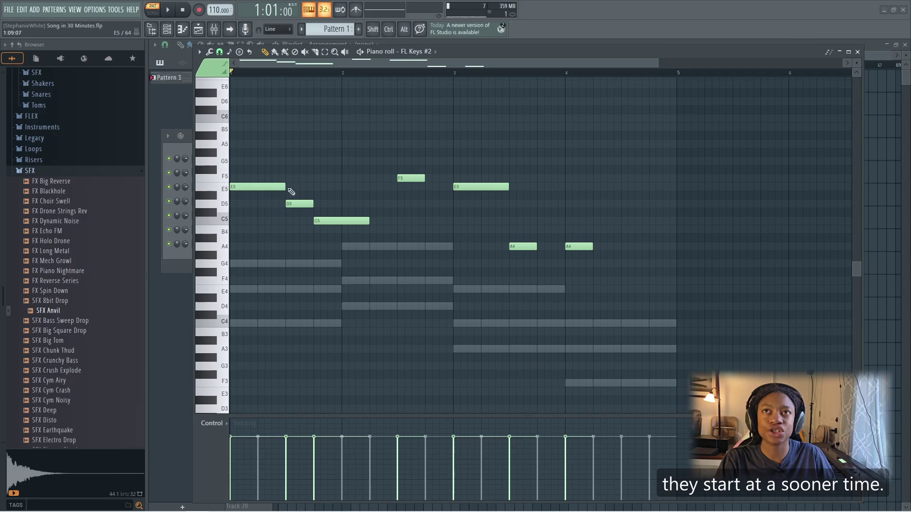
{"action": "left_click", "coordinate": [256, 186]}
{"action": "key", "text": "space"}
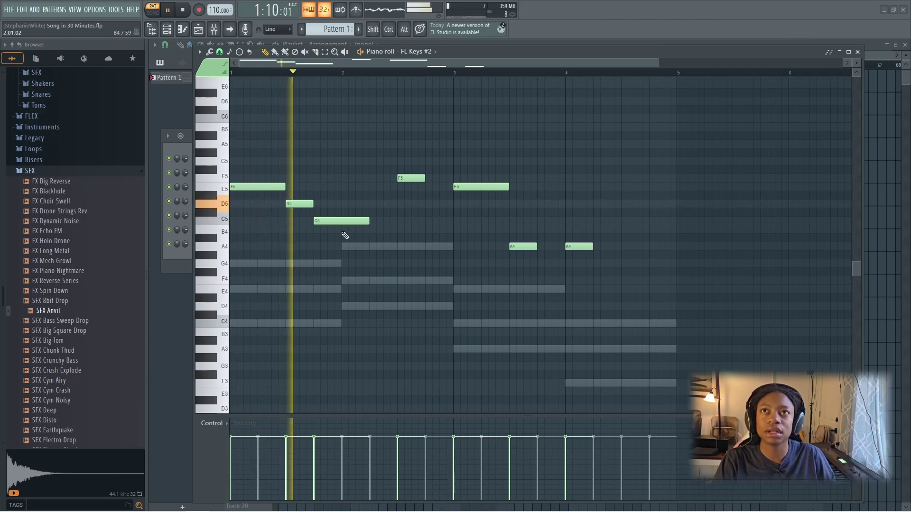
{"action": "key", "text": "space"}
Return the C5 note to the start of bar 2 and play the opening phrase.
{"action": "left_click_drag", "start_coordinate": [299, 204], "coordinate": [391, 221]}
{"action": "right_click", "coordinate": [364, 214]}
{"action": "mouse_move", "coordinate": [285, 186]}
{"action": "left_mouse_down"}
{"action": "mouse_move", "coordinate": [310, 186]}
{"action": "mouse_move", "coordinate": [289, 207]}
{"action": "mouse_move", "coordinate": [289, 189]}
{"action": "left_mouse_up"}
{"action": "key", "text": "space"}
{"action": "key", "text": "space"}
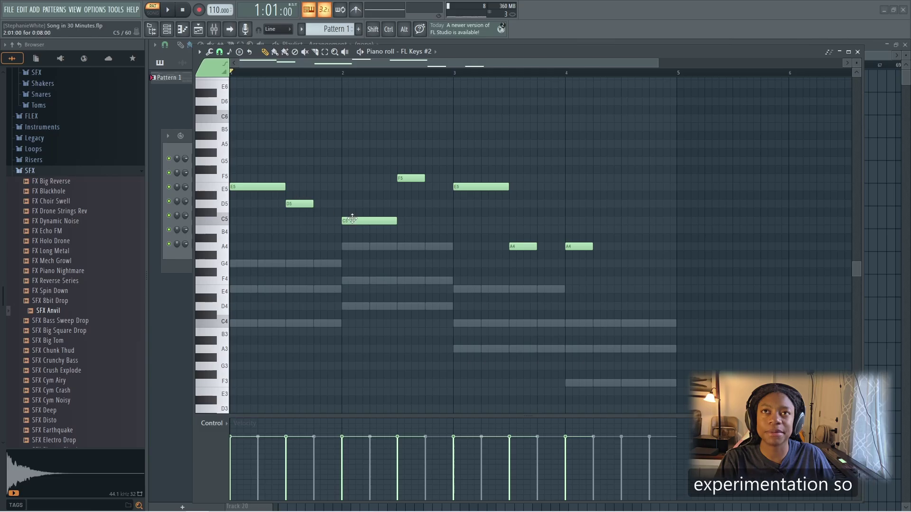
Try the C5 note at step 13 of bar 1 once more and listen to the phrase.
{"action": "left_click_drag", "start_coordinate": [354, 218], "coordinate": [331, 218]}
{"action": "key", "text": "space"}
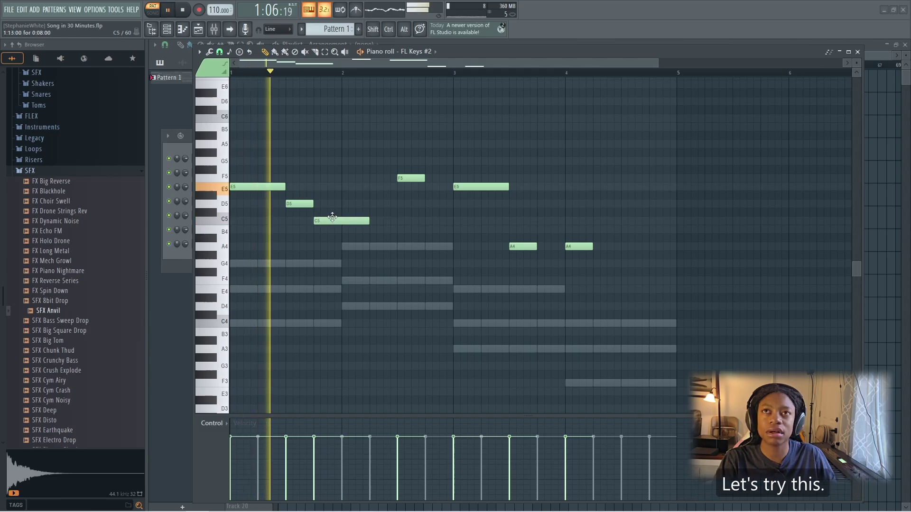
{"action": "key", "text": "space"}
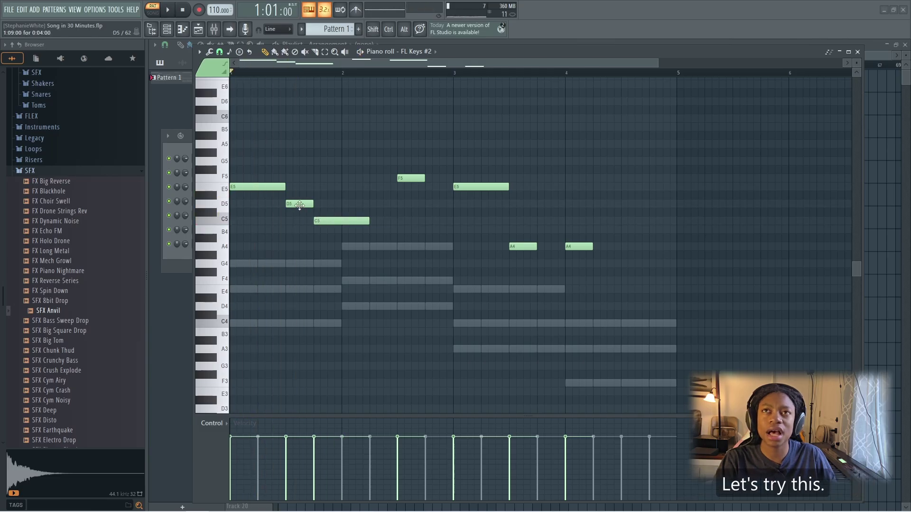
Try the C5 at the start of bar 2 with D5 at step 15 of bar 1 and the first E5 lengthened to a full bar.
{"action": "left_click_drag", "start_coordinate": [299, 205], "coordinate": [361, 220]}
{"action": "left_click_drag", "start_coordinate": [284, 186], "coordinate": [340, 190]}
{"action": "key", "text": "space"}
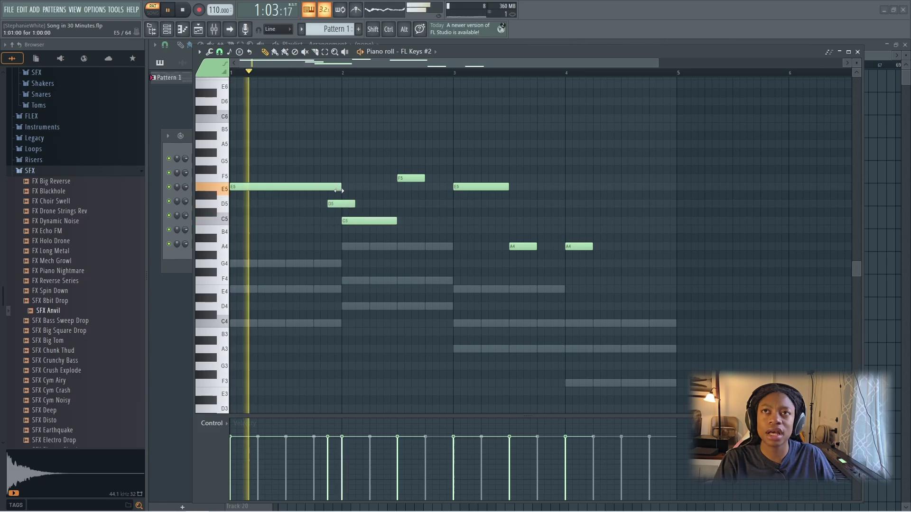
{"action": "key", "text": "space"}
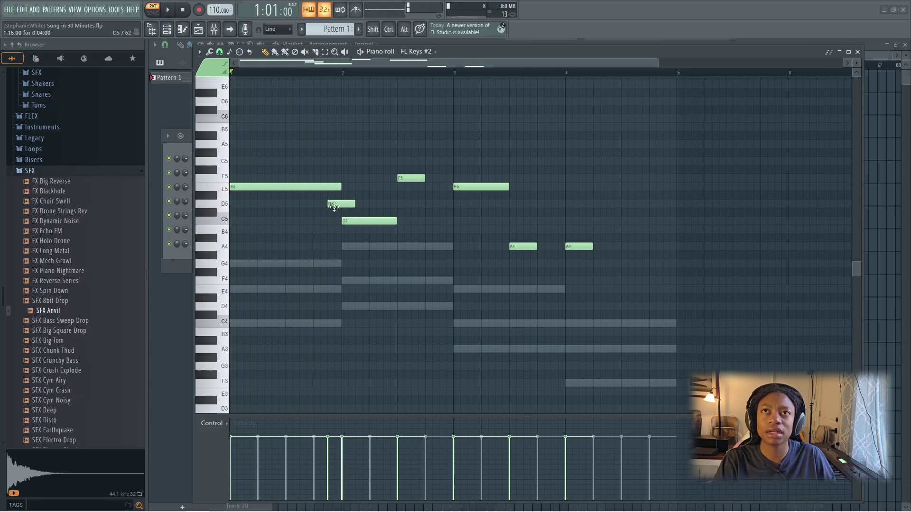
Move D5 to step 11 and C5 to step 13 of bar 1, shorten C5 to four steps, and play the phrase.
{"action": "left_click_drag", "start_coordinate": [334, 207], "coordinate": [306, 205]}
{"action": "left_click_drag", "start_coordinate": [356, 221], "coordinate": [342, 221]}
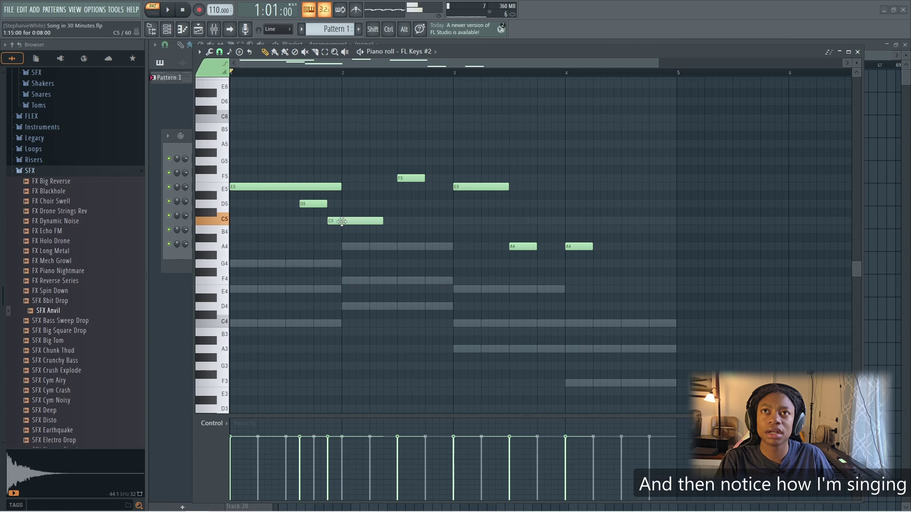
{"action": "key", "text": "space"}
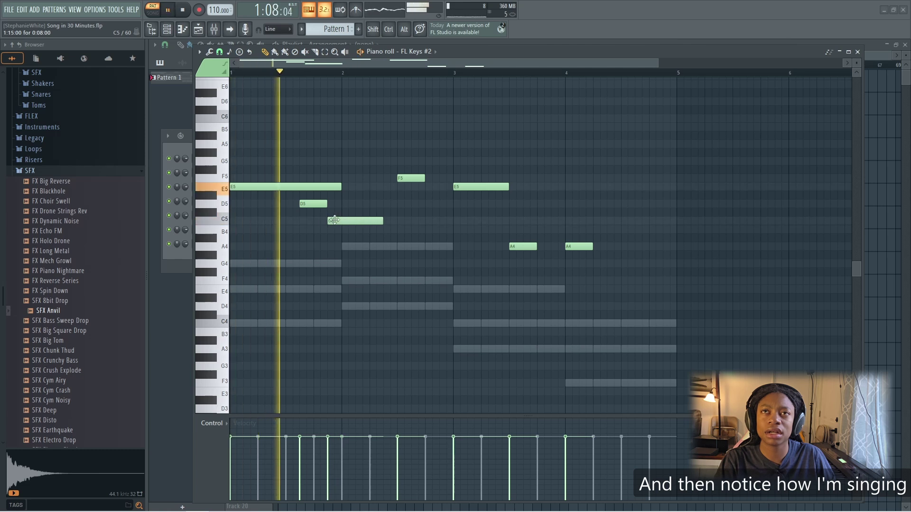
{"action": "key", "text": "space"}
{"action": "left_click_drag", "start_coordinate": [378, 221], "coordinate": [364, 222]}
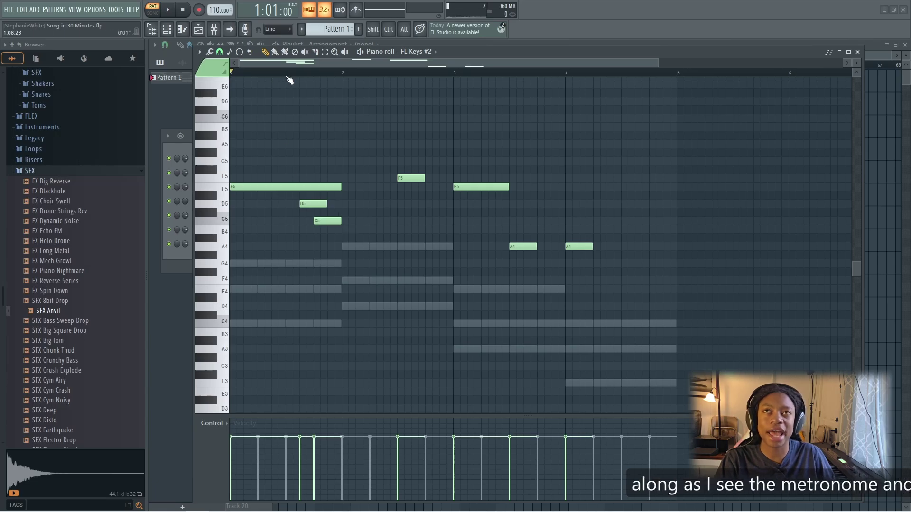
{"action": "key", "text": "space"}
{"action": "key", "text": "space"}
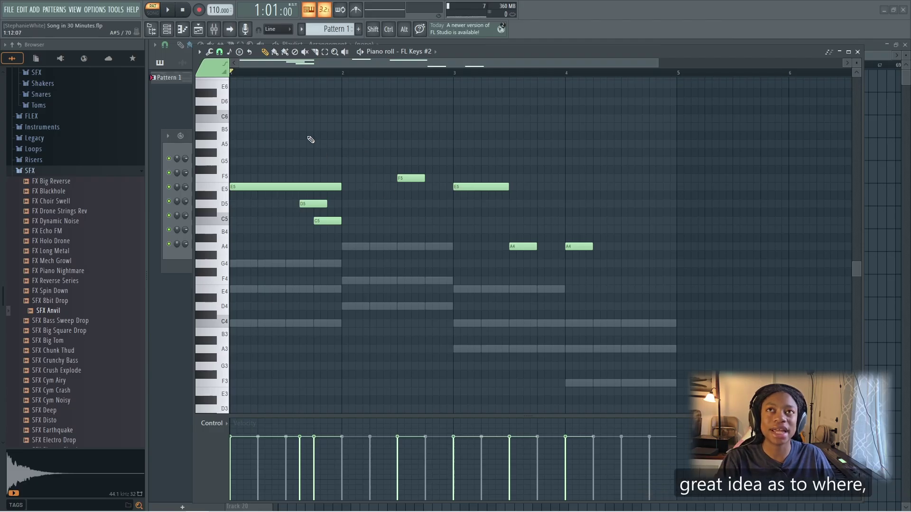
Shorten the first E5 note to nine steps so it ends before D5, and play the phrase to check the timing.
{"action": "left_click", "coordinate": [276, 75]}
{"action": "left_click", "coordinate": [299, 76]}
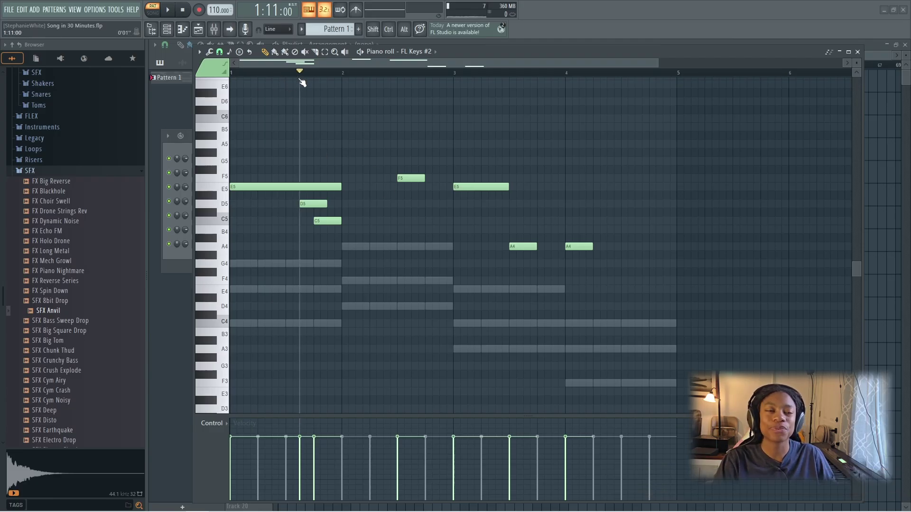
{"action": "left_click", "coordinate": [286, 86]}
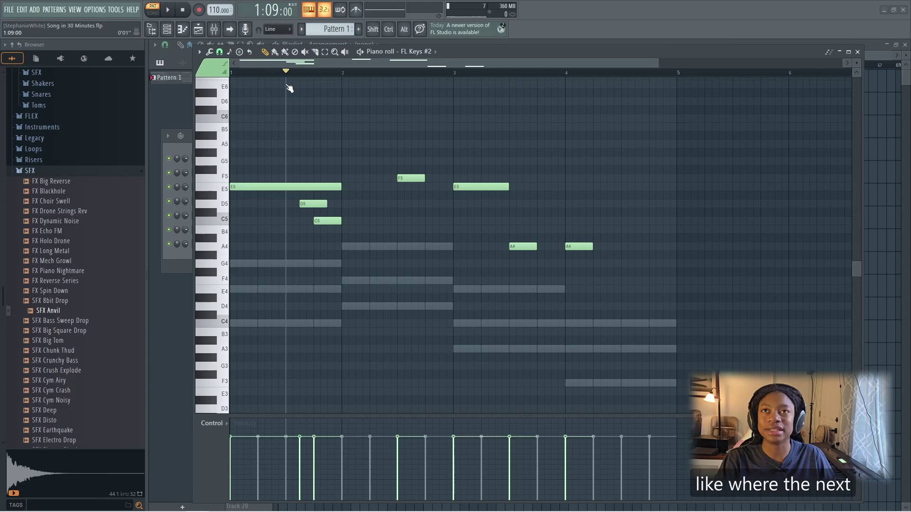
{"action": "left_click_drag", "start_coordinate": [343, 190], "coordinate": [307, 188]}
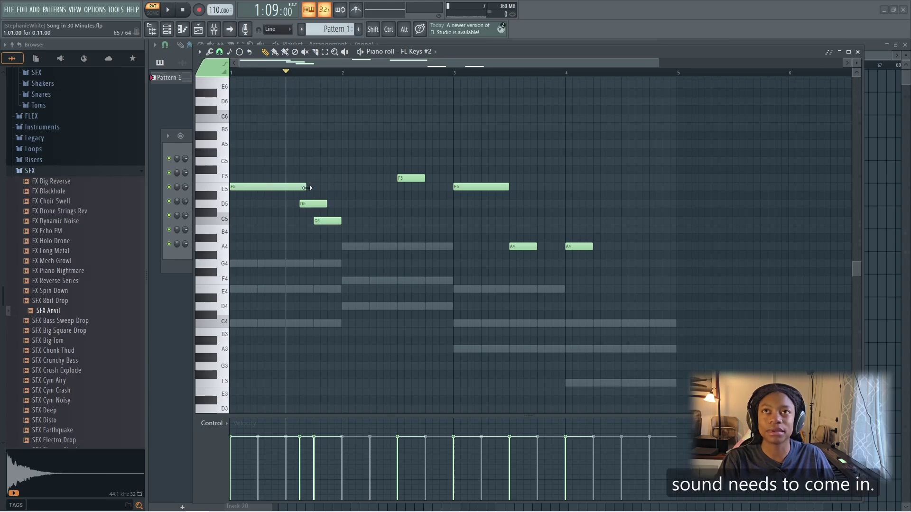
{"action": "key", "text": "space"}
{"action": "key", "text": "space"}
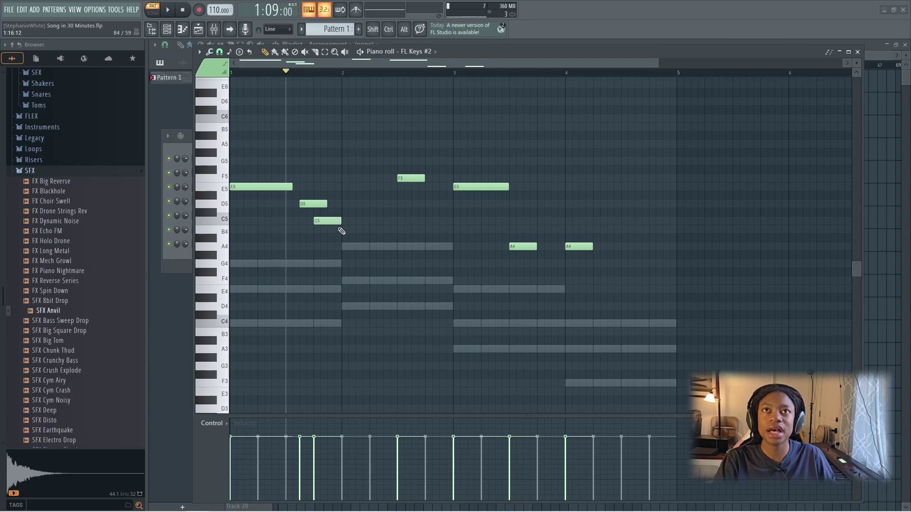
{"action": "key", "text": "space"}
{"action": "key", "text": "space"}
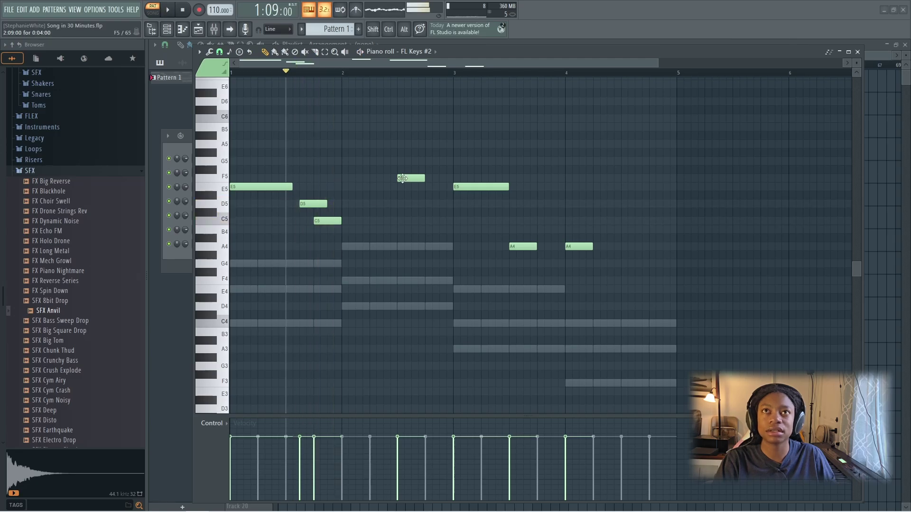
Move the F5 note to step 15 of bar 1, lengthen it to ten steps, and play the melody.
{"action": "key", "text": "space"}
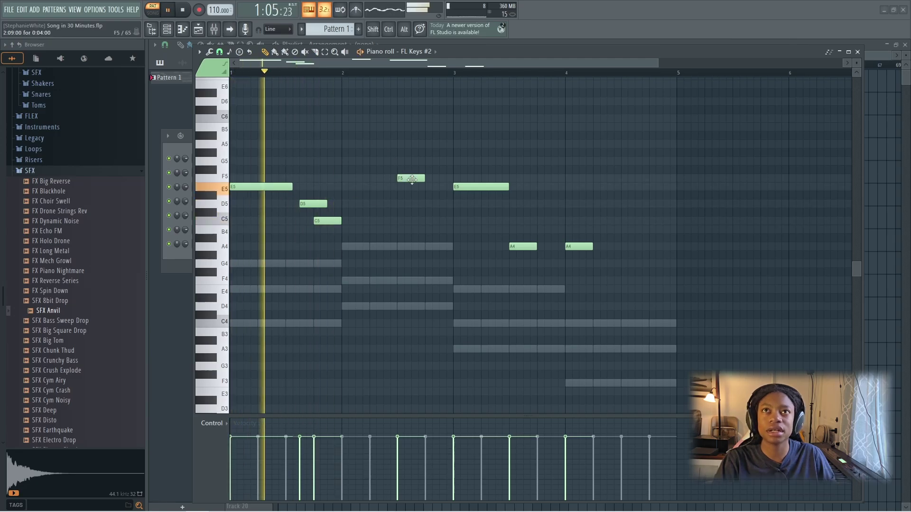
{"action": "mouse_move", "coordinate": [411, 178]}
{"action": "left_mouse_down"}
{"action": "mouse_move", "coordinate": [342, 178]}
{"action": "mouse_move", "coordinate": [396, 178]}
{"action": "left_mouse_up"}
{"action": "key", "text": "space"}
{"action": "key", "text": "space"}
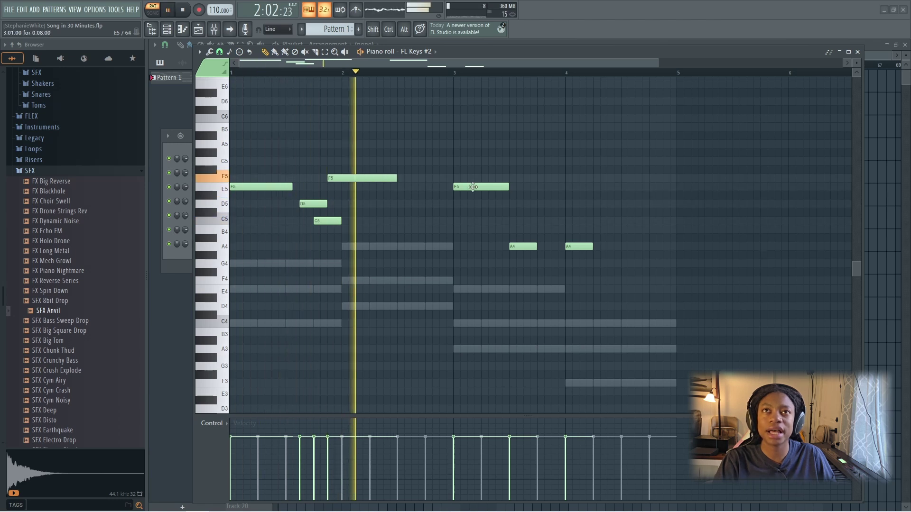
{"action": "key", "text": "space"}
Move the second E5 note to step 7 of bar 2, checking its timing by playback.
{"action": "left_click_drag", "start_coordinate": [473, 187], "coordinate": [387, 192]}
{"action": "key", "text": "space"}
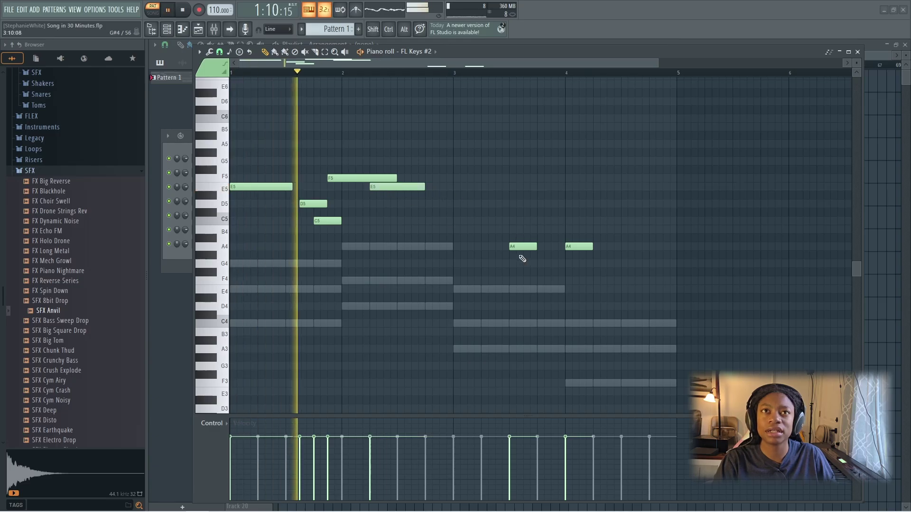
{"action": "key", "text": "space"}
{"action": "left_click_drag", "start_coordinate": [391, 186], "coordinate": [404, 187]}
{"action": "key", "text": "space"}
Place the A4 notes at step 15 of bars 2 and 3, lengthen them to nine and fifteen steps, and save the project.
{"action": "left_click_drag", "start_coordinate": [522, 246], "coordinate": [500, 247]}
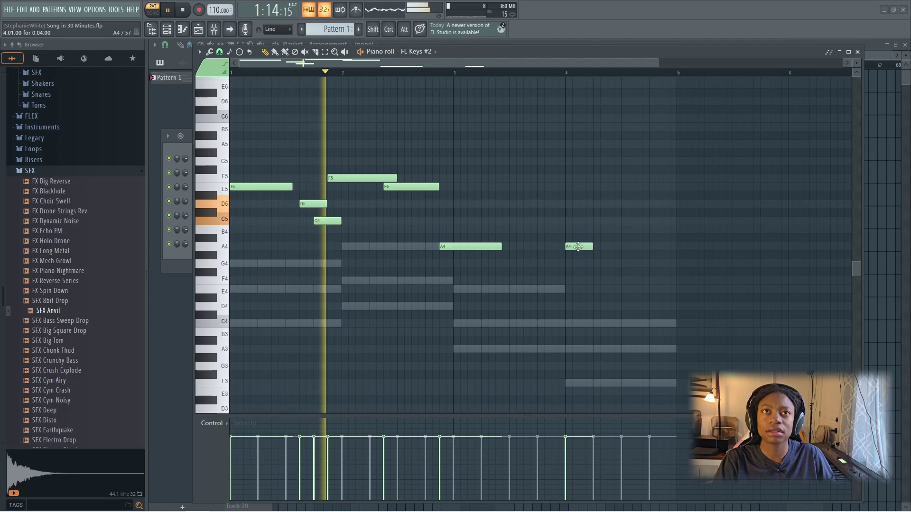
{"action": "left_click_drag", "start_coordinate": [581, 247], "coordinate": [654, 248]}
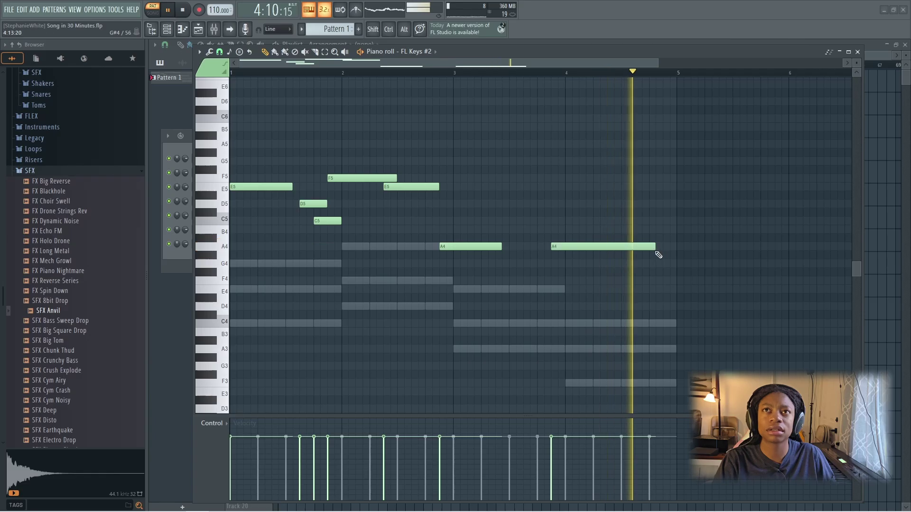
{"action": "key", "text": "space"}
{"action": "key", "text": "ctrl+s"}
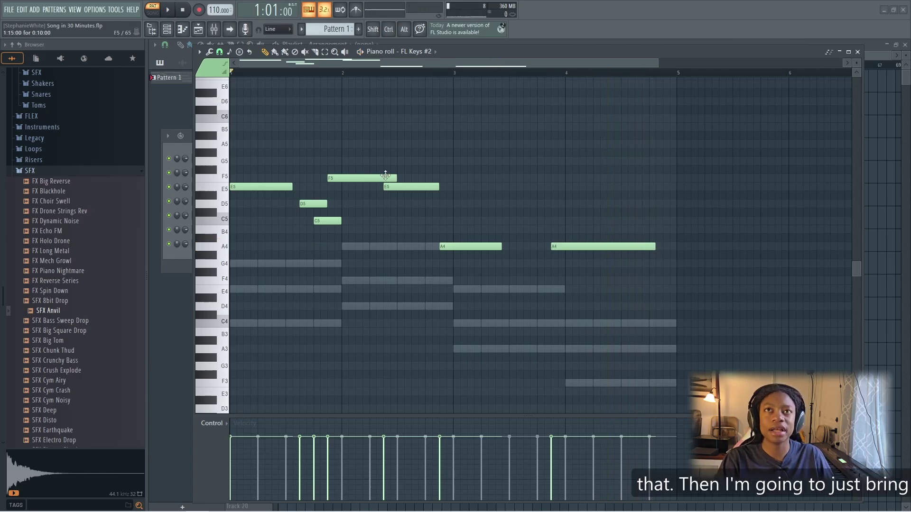
Trim F5 to eight steps and extend the last A4 to one full bar, then save the project and close the piano roll.
{"action": "left_click_drag", "start_coordinate": [394, 177], "coordinate": [386, 178]}
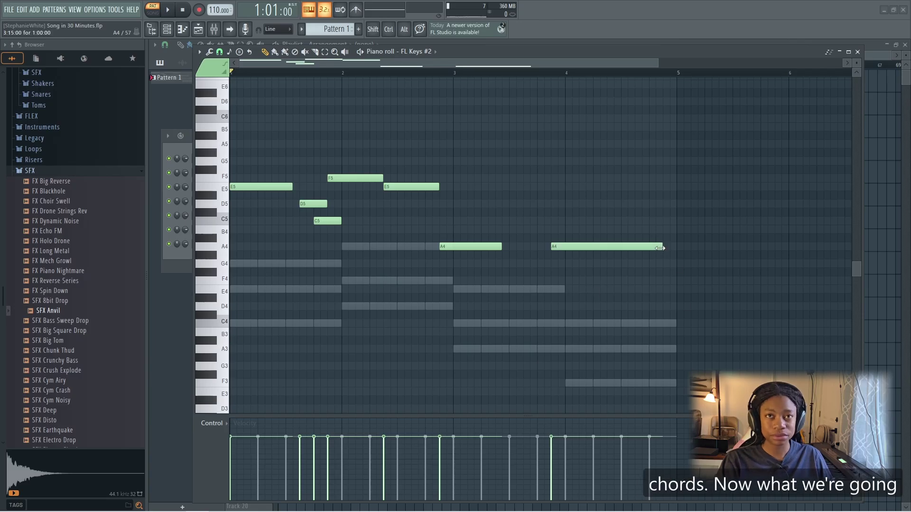
{"action": "key", "text": "ctrl+s"}
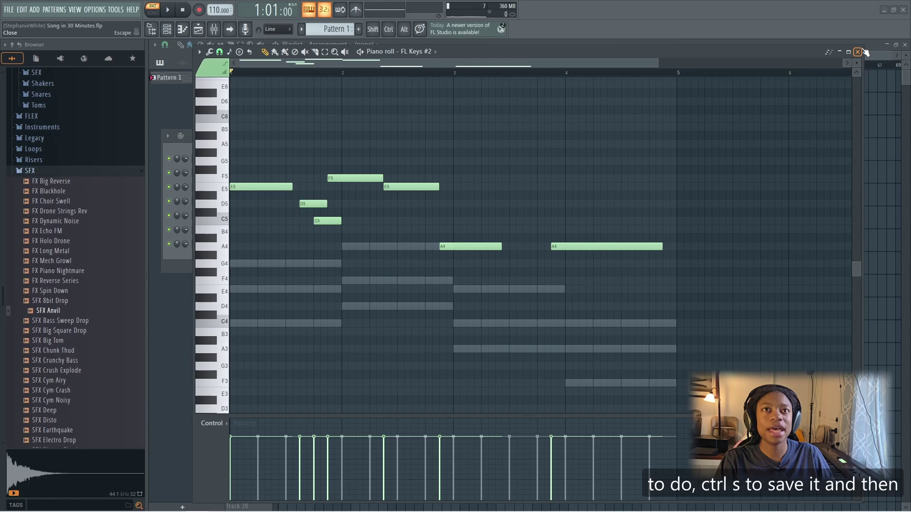
{"action": "left_click", "coordinate": [857, 51]}
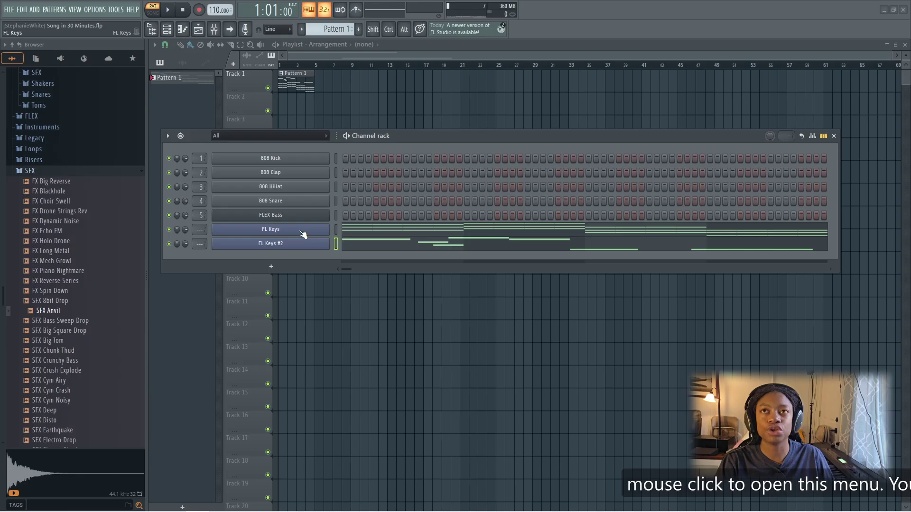
Rename the FL Keys channel as "Chords (Piano)".
{"action": "key", "text": "F2"}
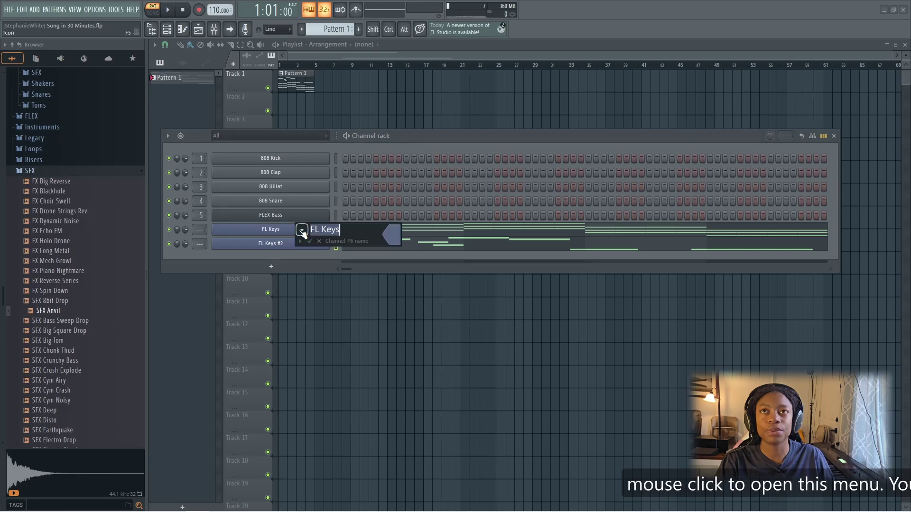
{"action": "key", "text": "Escape"}
{"action": "right_click", "coordinate": [264, 228]}
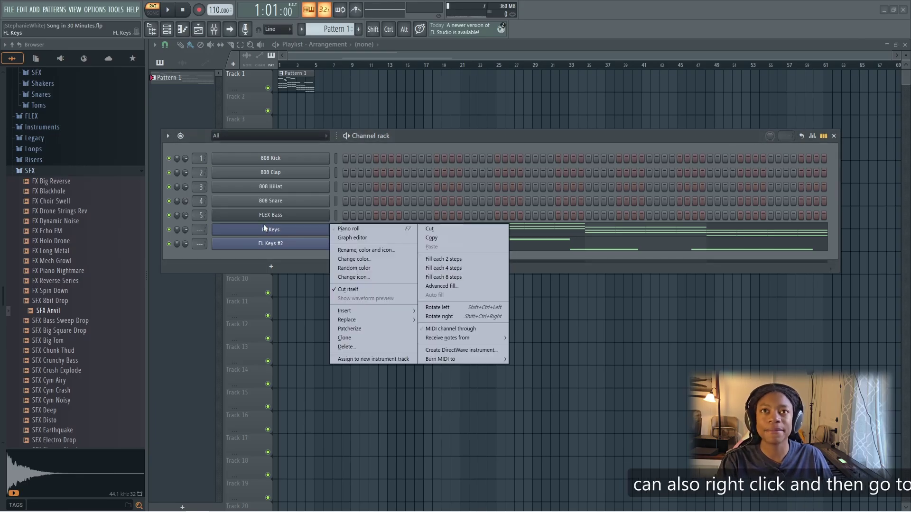
{"action": "left_click", "coordinate": [355, 250]}
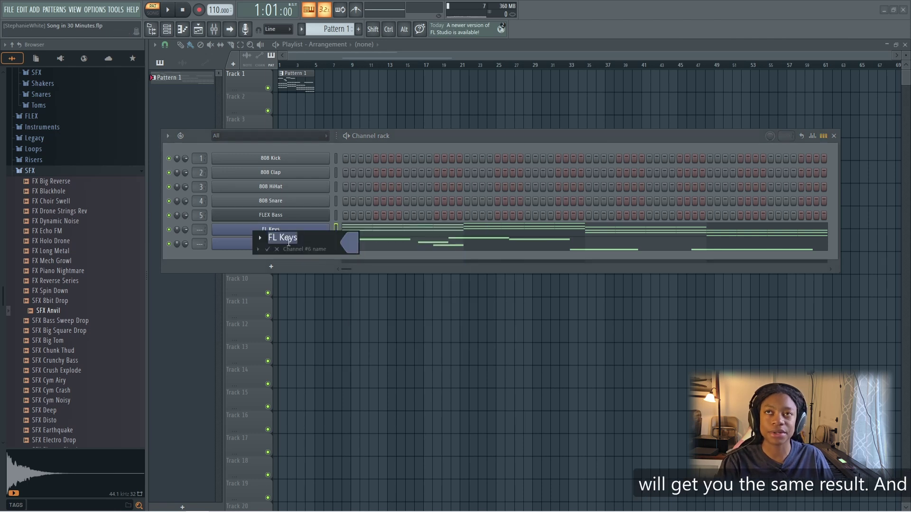
{"action": "type", "text": "C"}
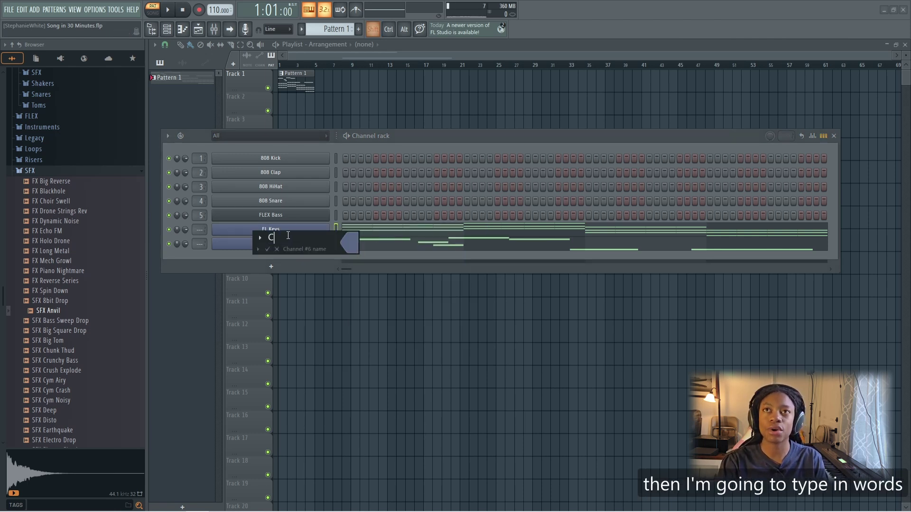
{"action": "type", "text": "hords (Piano"}
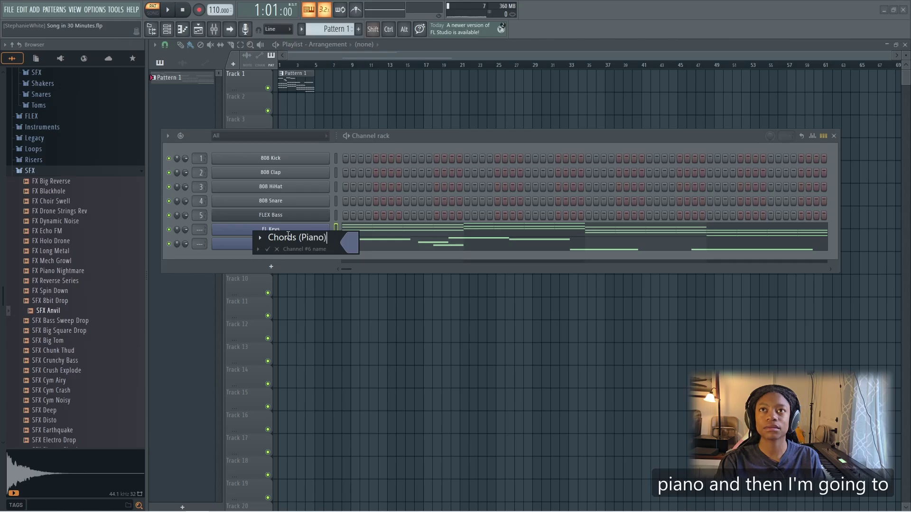
{"action": "key", "text": "Return"}
Rename the FL Keys #2 channel as "Melody (Piano)".
{"action": "left_click", "coordinate": [277, 246], "text": "shift"}
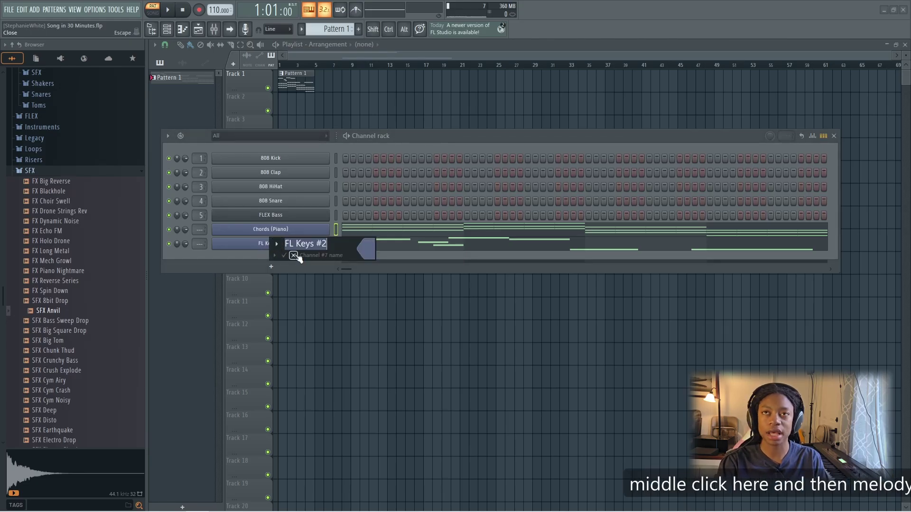
{"action": "type", "text": "Melody "}
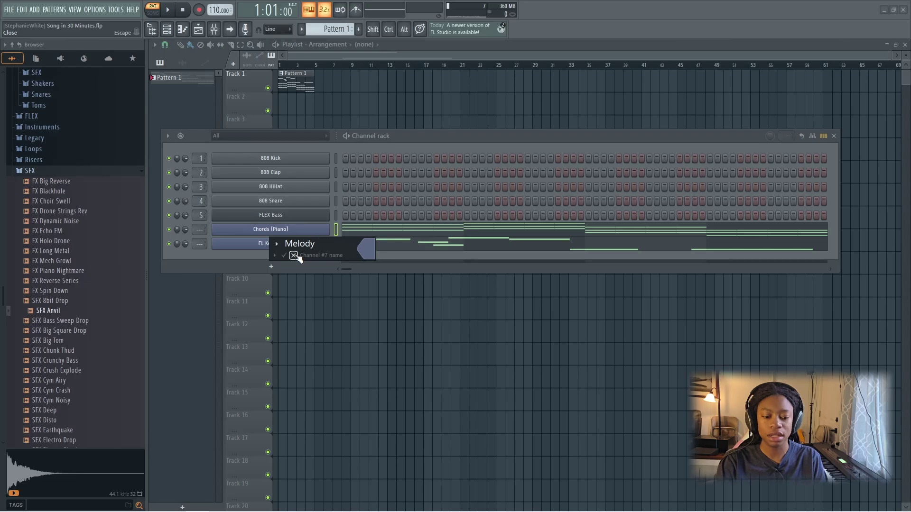
{"action": "type", "text": "(Piano"}
{"action": "left_click", "coordinate": [294, 256]}
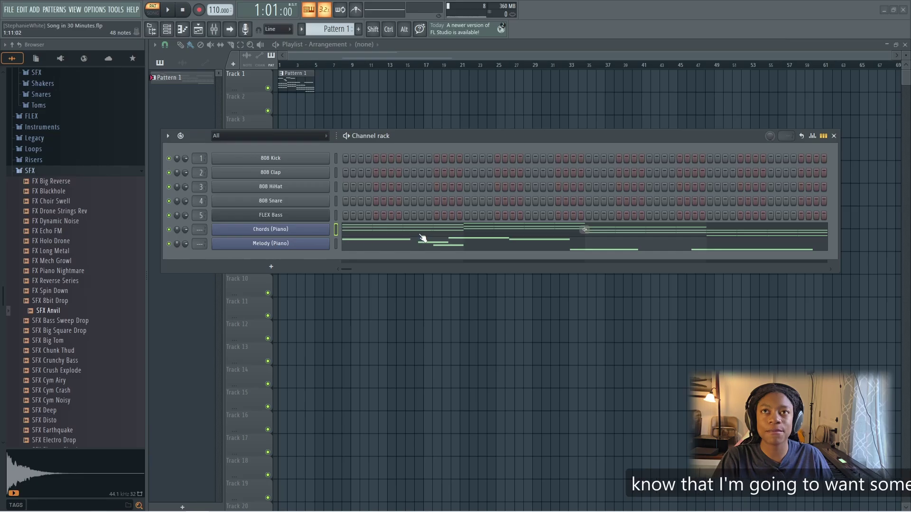
Add a FLEX channel, separate its window from the channel rack, and load the All Strings Sustain preset from Essential Strings.
{"action": "left_click", "coordinate": [272, 268]}
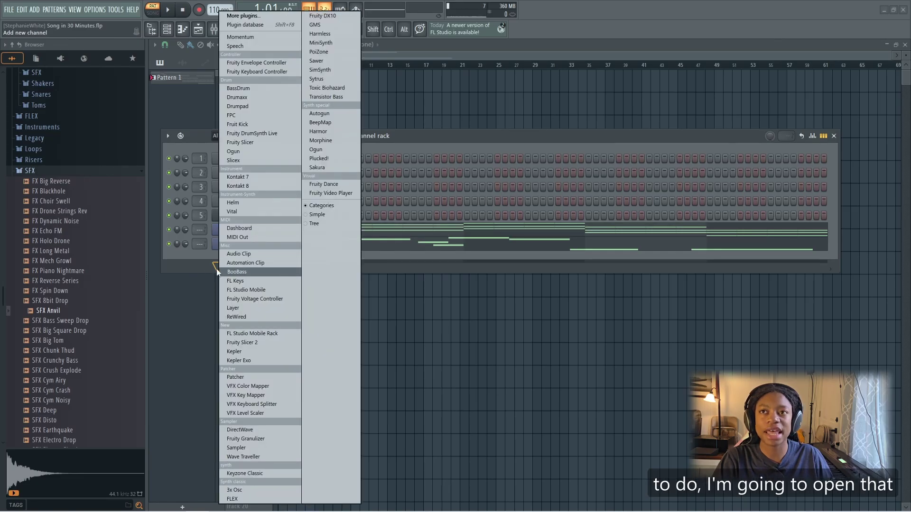
{"action": "left_click", "coordinate": [239, 499]}
{"action": "left_click_drag", "start_coordinate": [511, 136], "coordinate": [473, 45]}
{"action": "left_click_drag", "start_coordinate": [500, 136], "coordinate": [539, 190]}
{"action": "scroll", "coordinate": [348, 372], "scroll_direction": "down", "scroll_amount": 3}
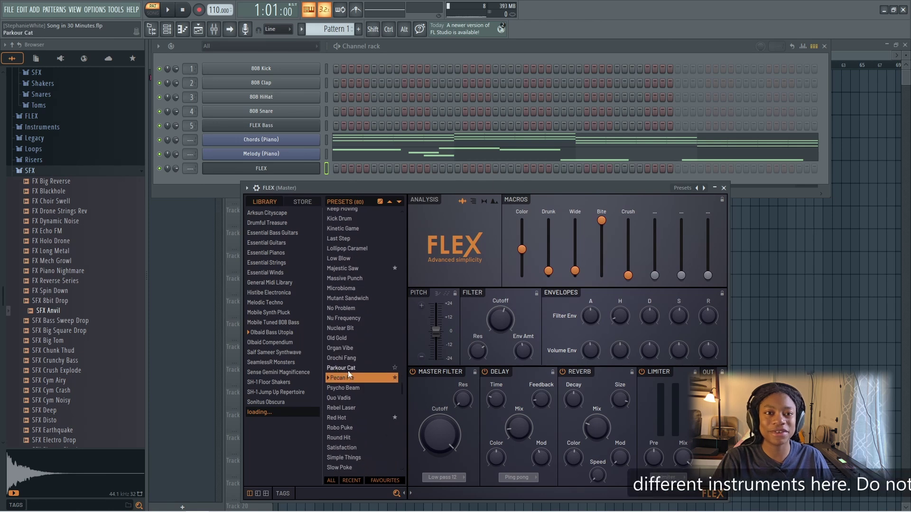
{"action": "scroll", "coordinate": [351, 374], "scroll_direction": "up", "scroll_amount": 10}
{"action": "scroll", "coordinate": [352, 374], "scroll_direction": "down", "scroll_amount": 4}
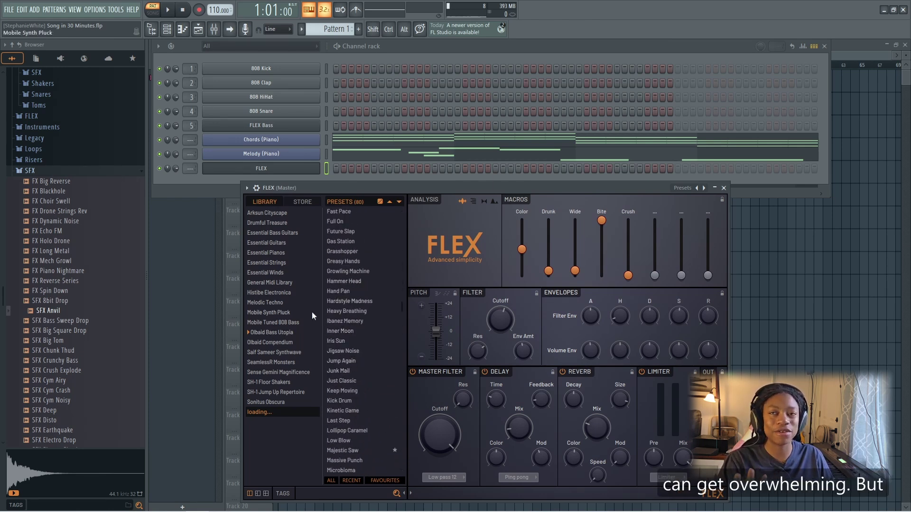
{"action": "left_click", "coordinate": [273, 263]}
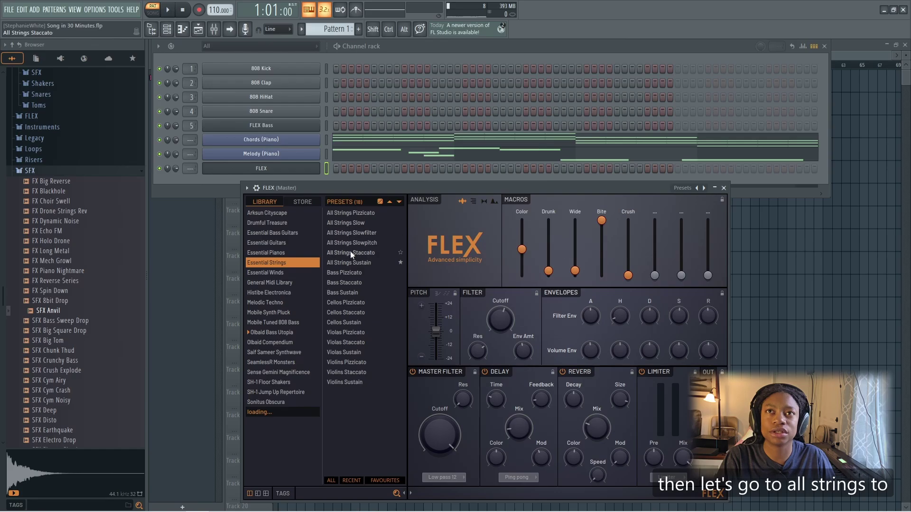
{"action": "left_click", "coordinate": [351, 263]}
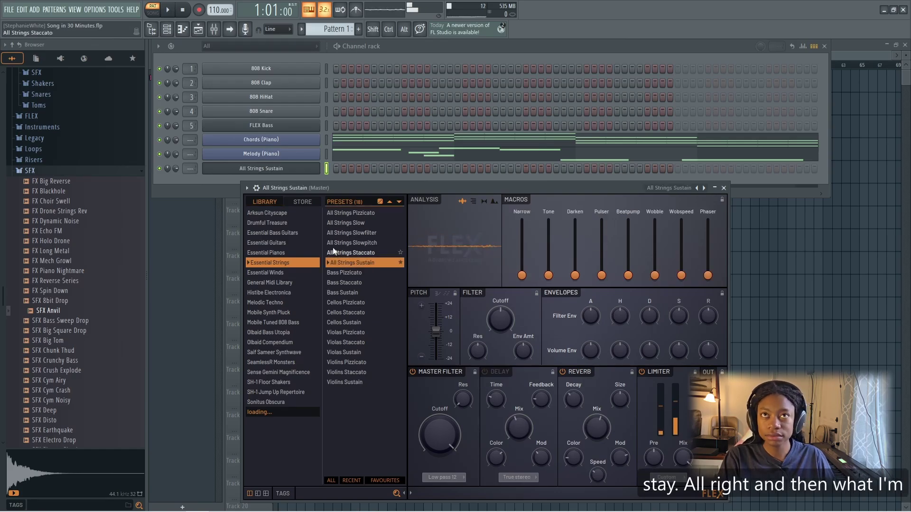
Copy the Chords (Piano) notes into the All Strings Sustain channel and play the pattern to check the layering.
{"action": "left_click", "coordinate": [327, 140]}
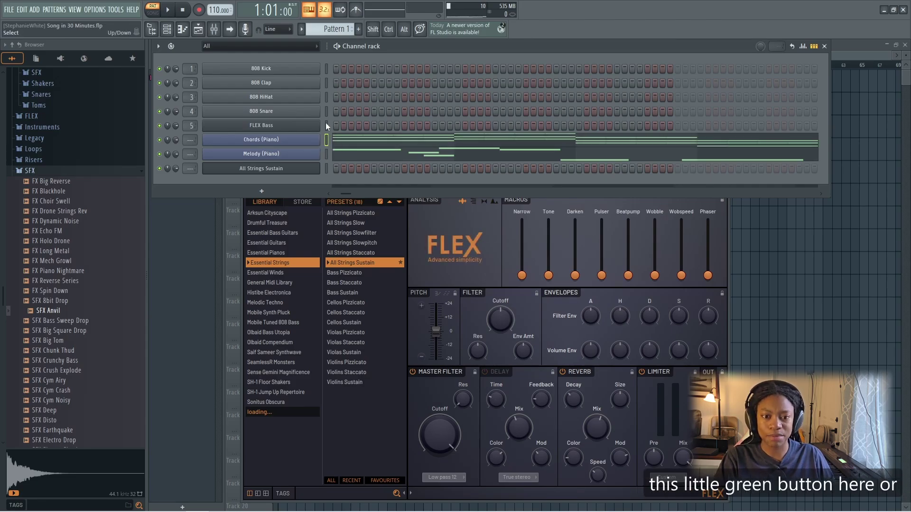
{"action": "left_click", "coordinate": [326, 154]}
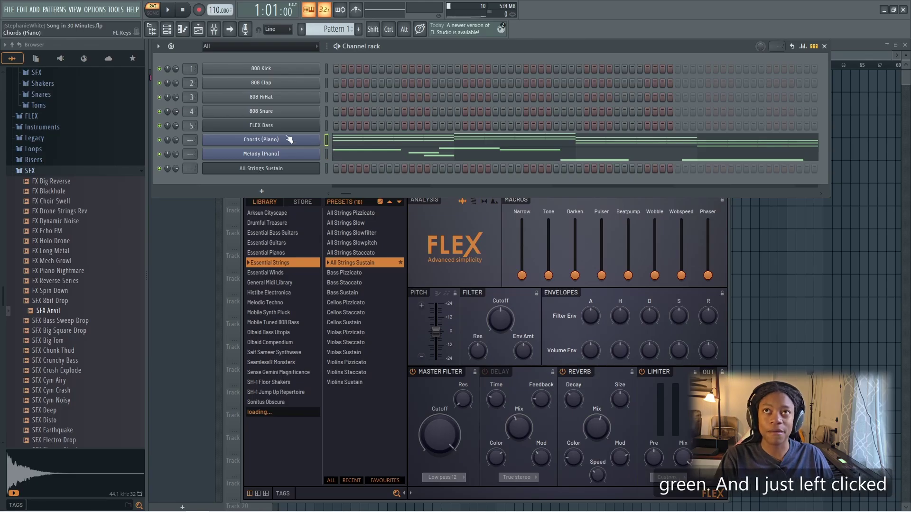
{"action": "left_click", "coordinate": [326, 140]}
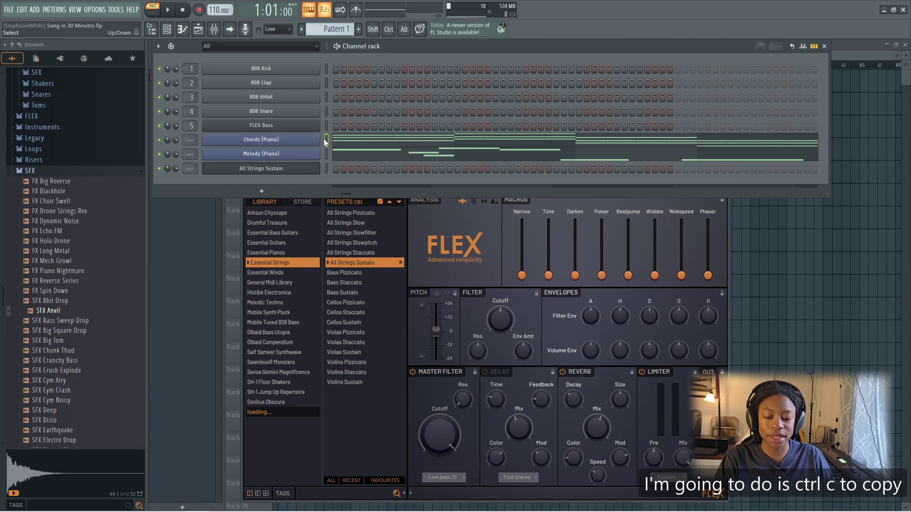
{"action": "left_click", "coordinate": [326, 170]}
{"action": "key", "text": "ctrl+v"}
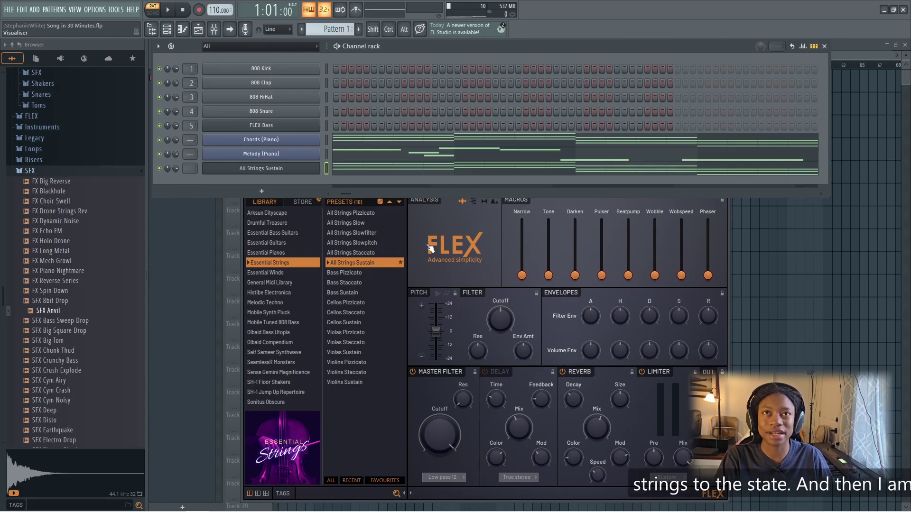
{"action": "left_click", "coordinate": [482, 225]}
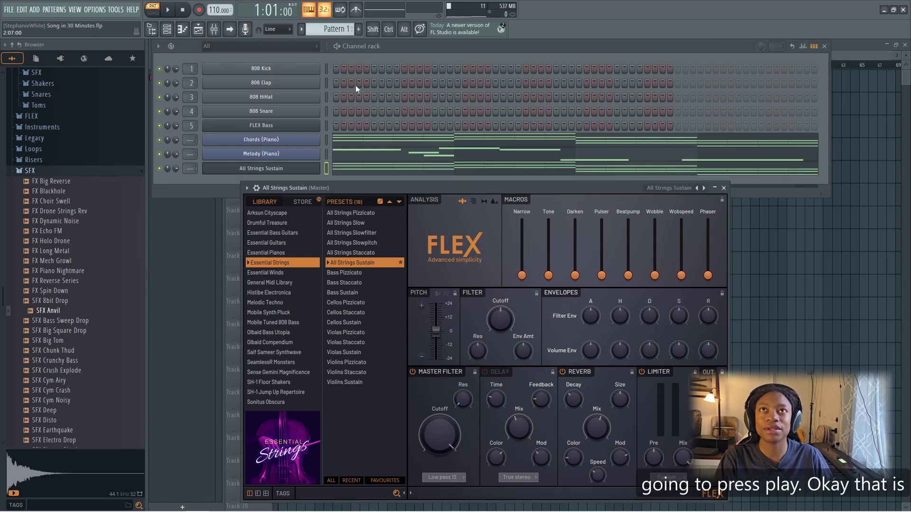
{"action": "key", "text": "space"}
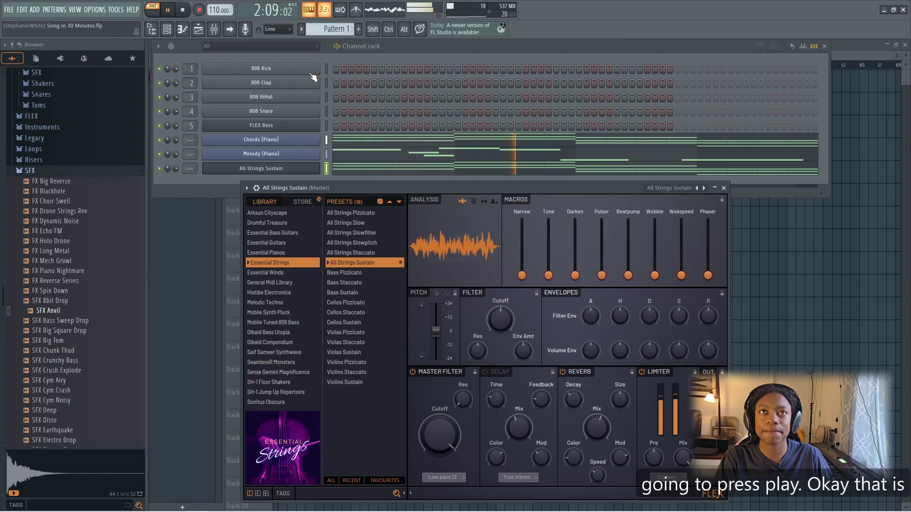
{"action": "key", "text": "space"}
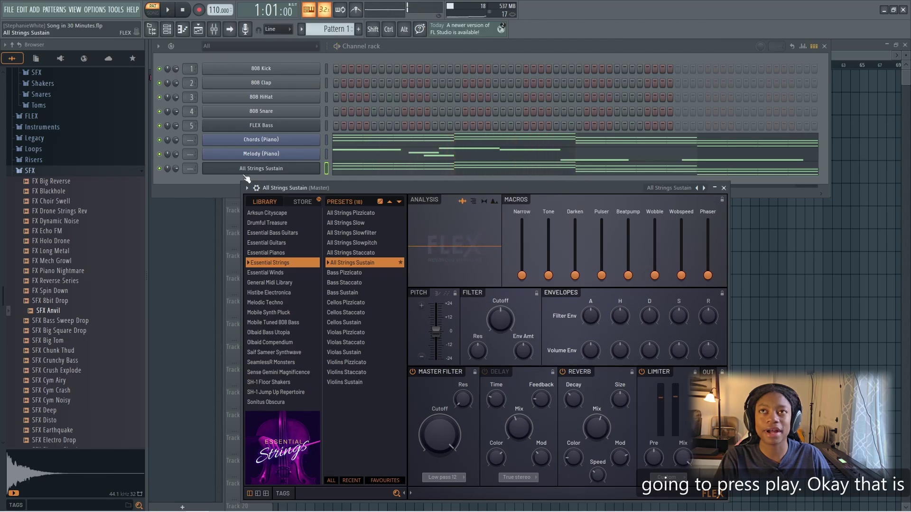
Mute Chords (Piano) and lower the All Strings Sustain channel volume to about 41%, checking the balance by playback.
{"action": "left_click", "coordinate": [159, 140]}
{"action": "key", "text": "space"}
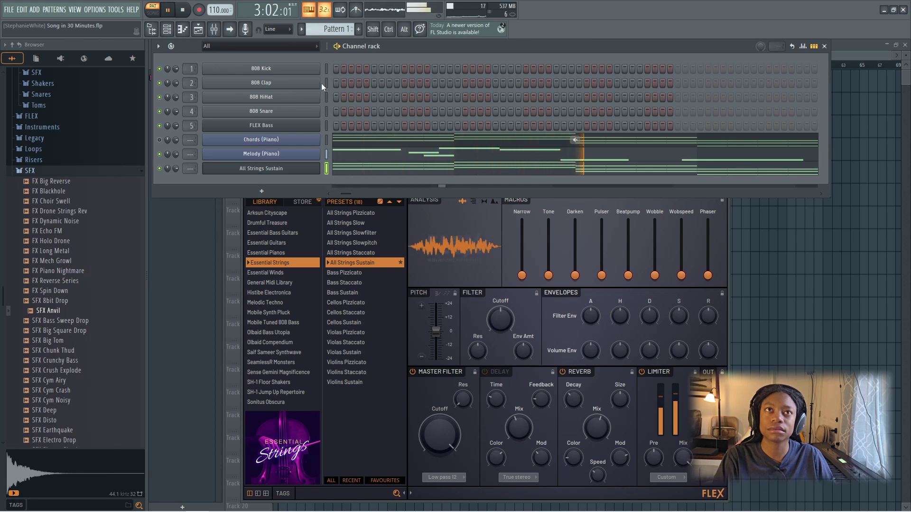
{"action": "key", "text": "space"}
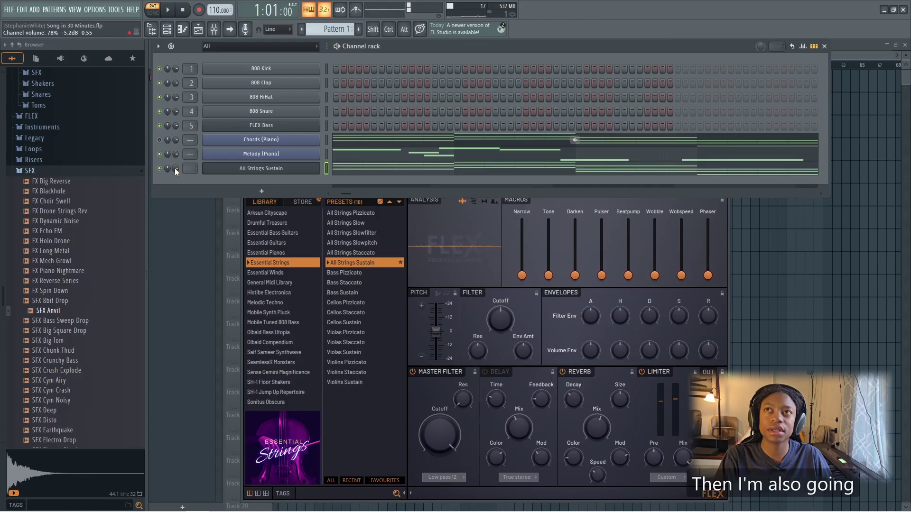
{"action": "key", "text": "space"}
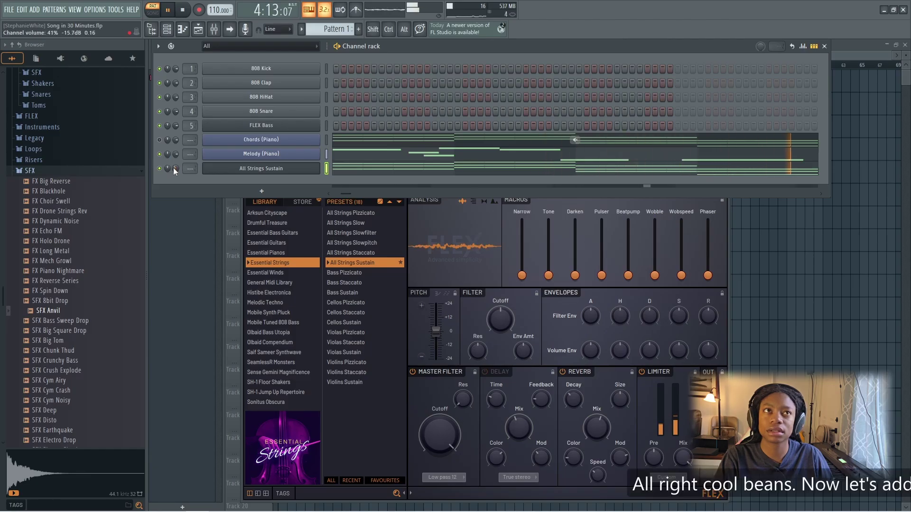
{"action": "key", "text": "space"}
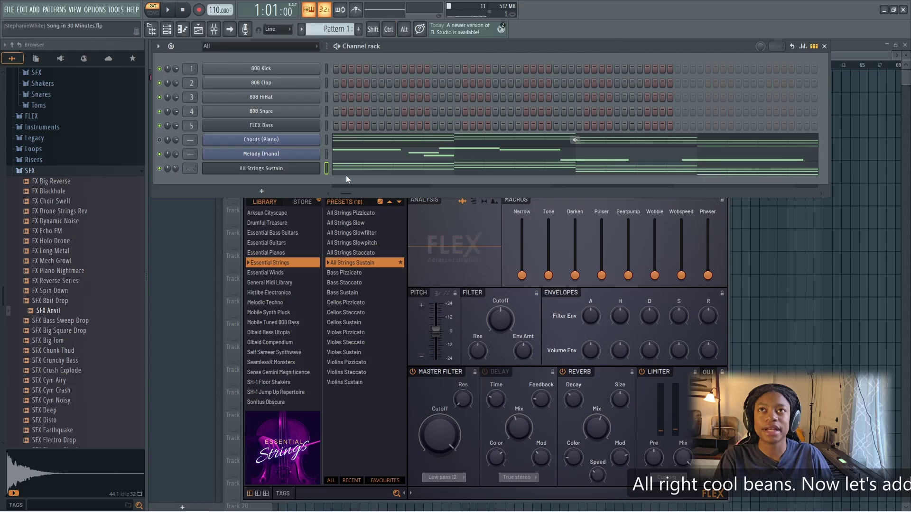
Add another FLEX channel, audition Mobile Synth Pluck presets, load Synpluck Square, and close its plugin window.
{"action": "left_click", "coordinate": [270, 191]}
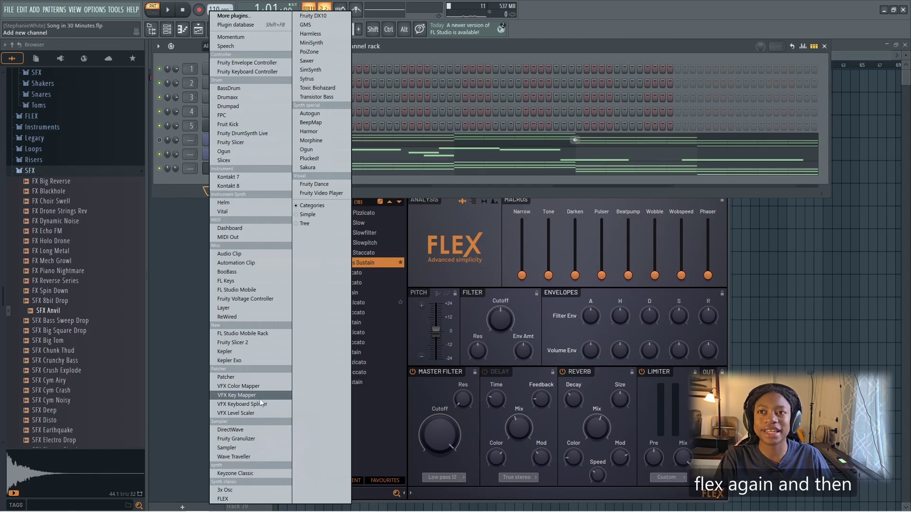
{"action": "left_click", "coordinate": [223, 499]}
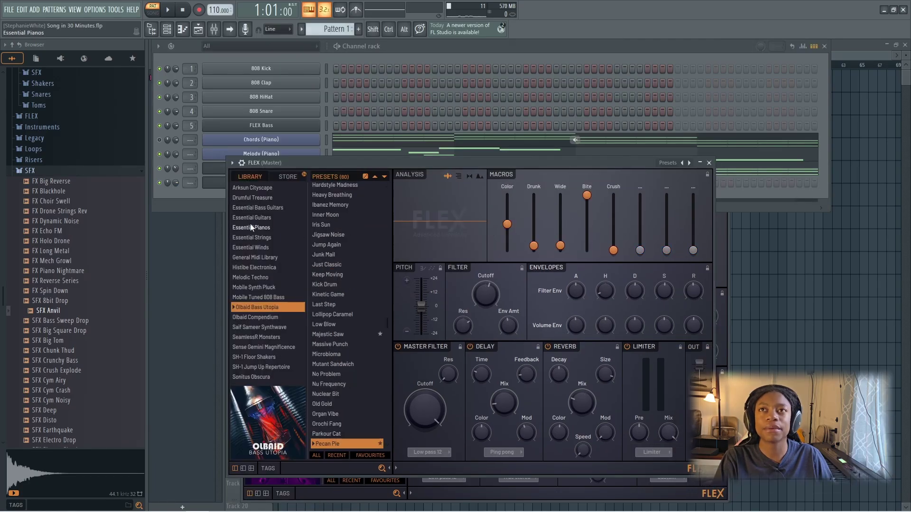
{"action": "left_click", "coordinate": [253, 288]}
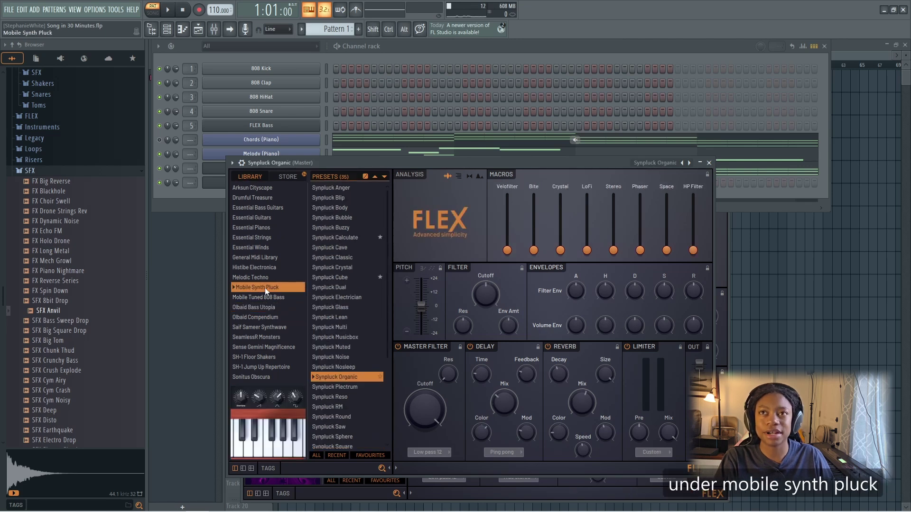
{"action": "left_click", "coordinate": [342, 309]}
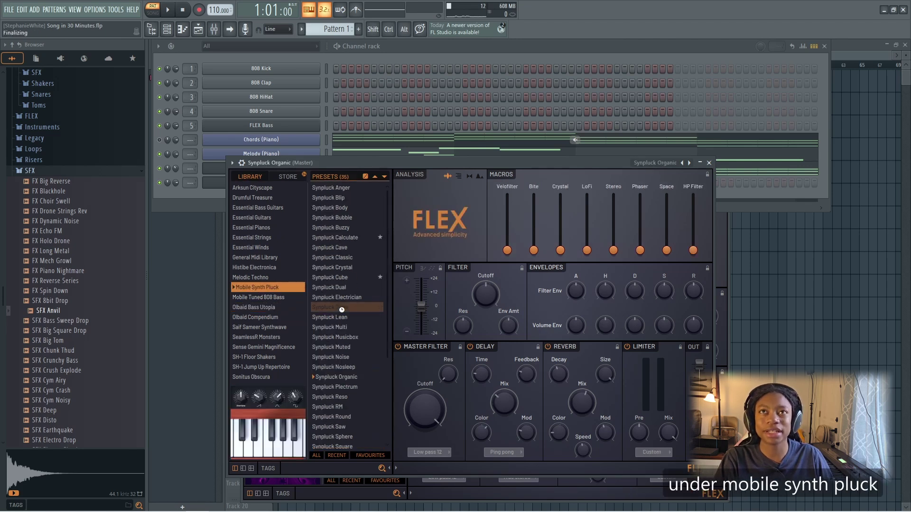
{"action": "left_click", "coordinate": [338, 337]}
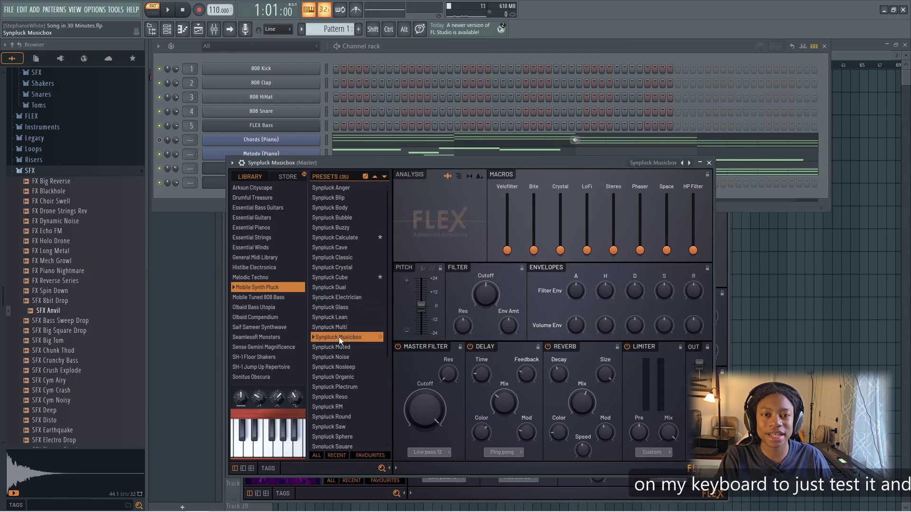
{"action": "left_click", "coordinate": [351, 367]}
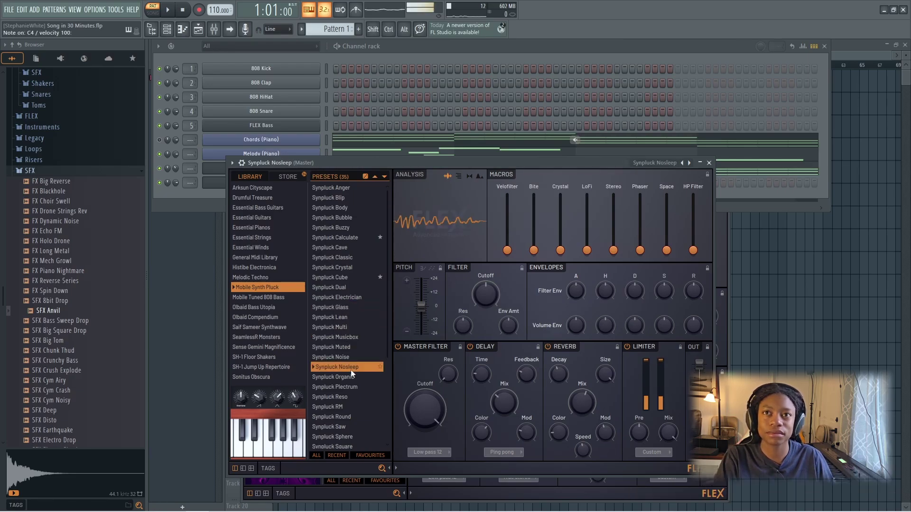
{"action": "scroll", "coordinate": [344, 387], "scroll_direction": "down", "scroll_amount": 3}
{"action": "left_click", "coordinate": [343, 387]}
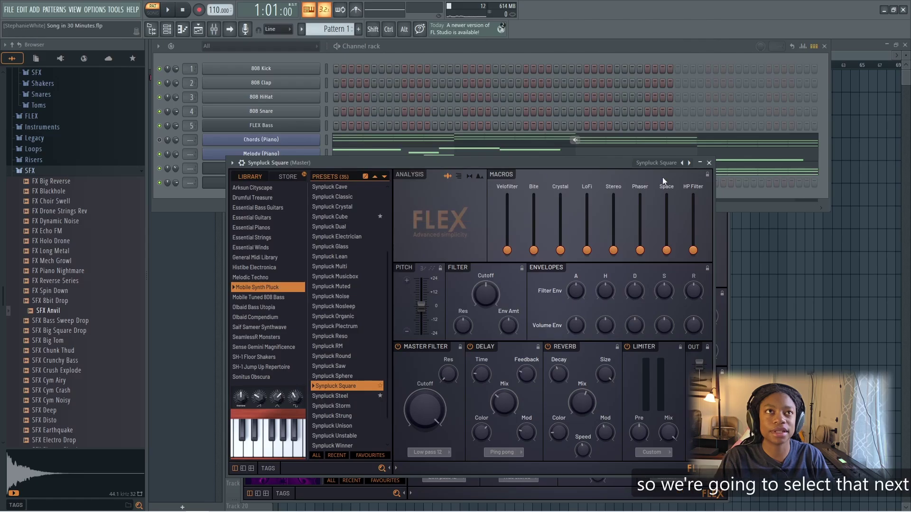
{"action": "left_click", "coordinate": [709, 162]}
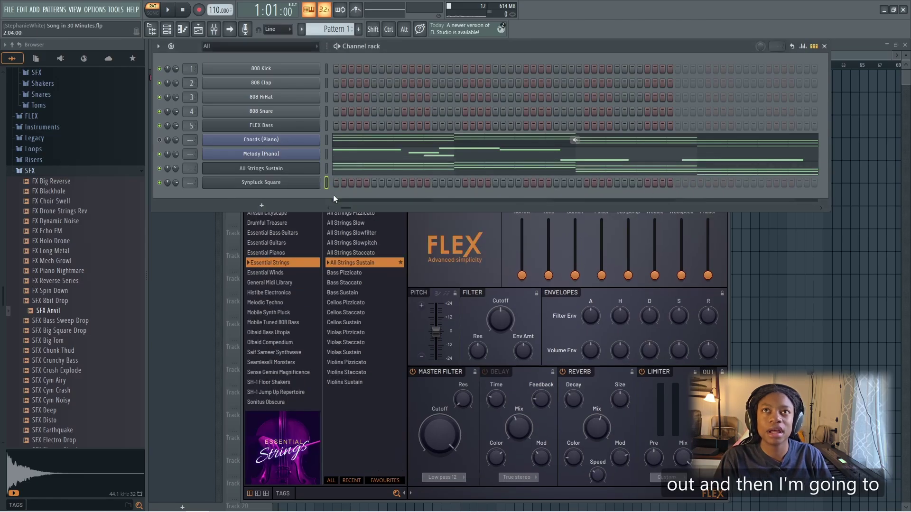
Copy the Melody (Piano) notes into the Synpluck Square channel.
{"action": "left_click", "coordinate": [327, 154]}
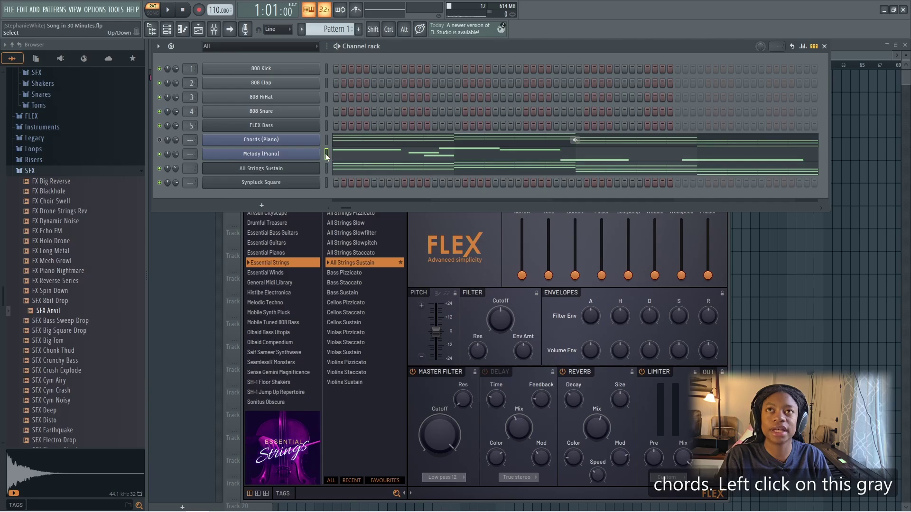
{"action": "key", "text": "ctrl+c"}
{"action": "left_click", "coordinate": [326, 183]}
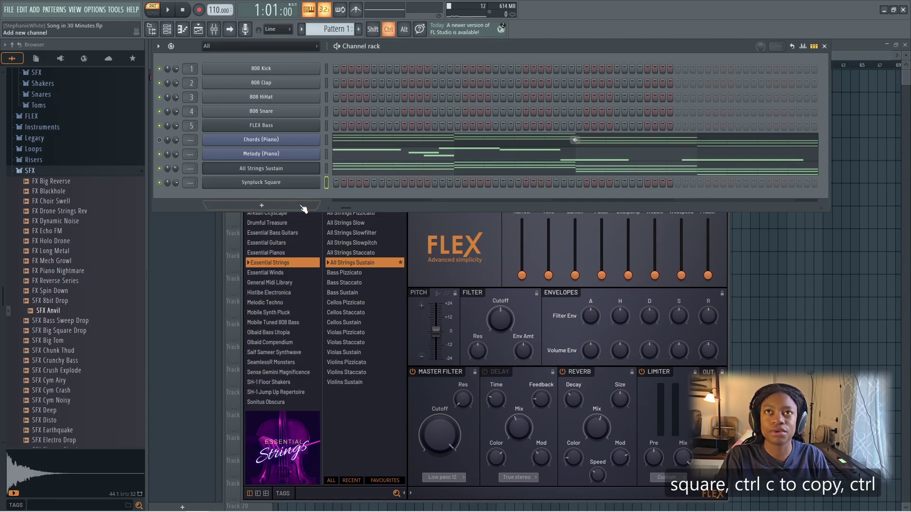
{"action": "key", "text": "ctrl+v"}
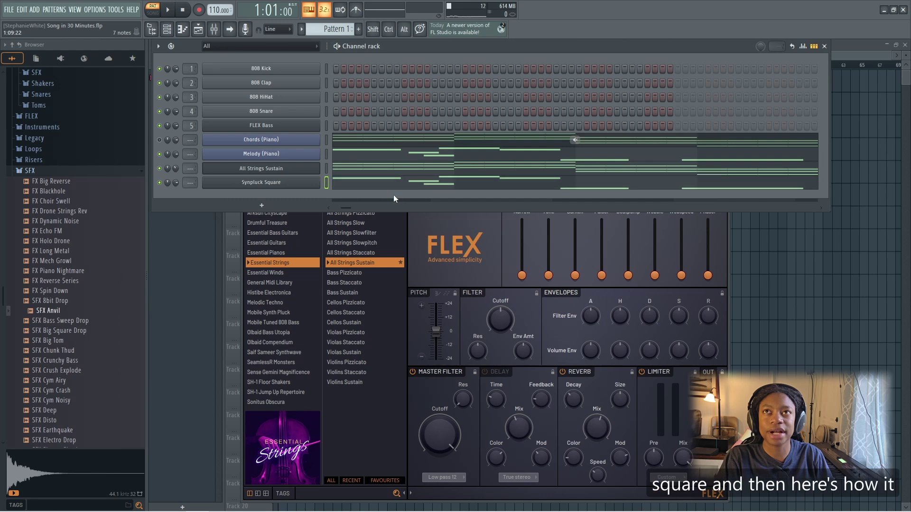
Mute Melody (Piano), play the pattern to hear the synth pluck without it, and unmute the channel.
{"action": "left_click", "coordinate": [159, 154]}
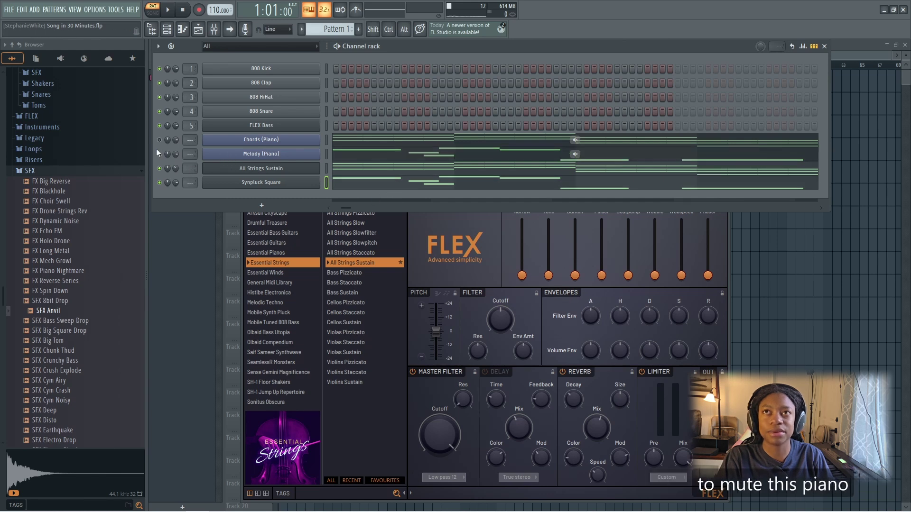
{"action": "key", "text": "space"}
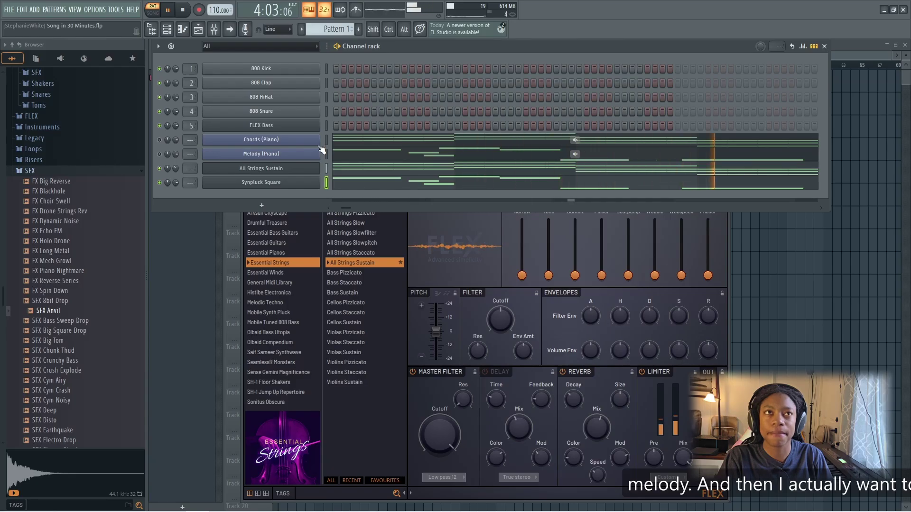
{"action": "key", "text": "space"}
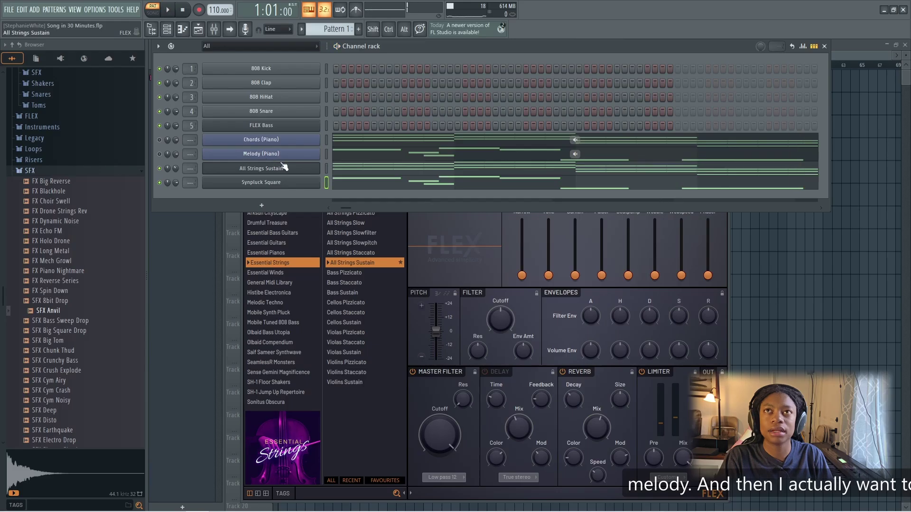
{"action": "left_click", "coordinate": [160, 154]}
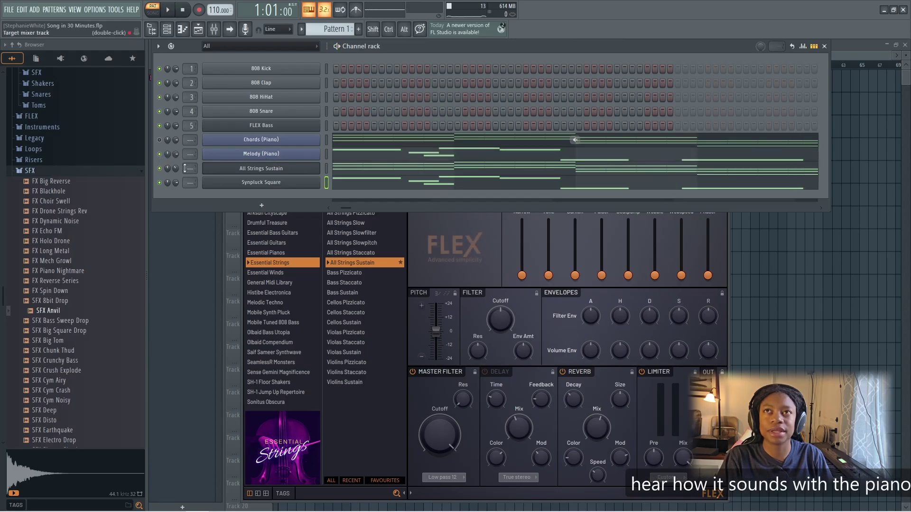
Lower the Synpluck Square channel volume to about 68% while playing the pattern with the piano melody.
{"action": "key", "text": "space"}
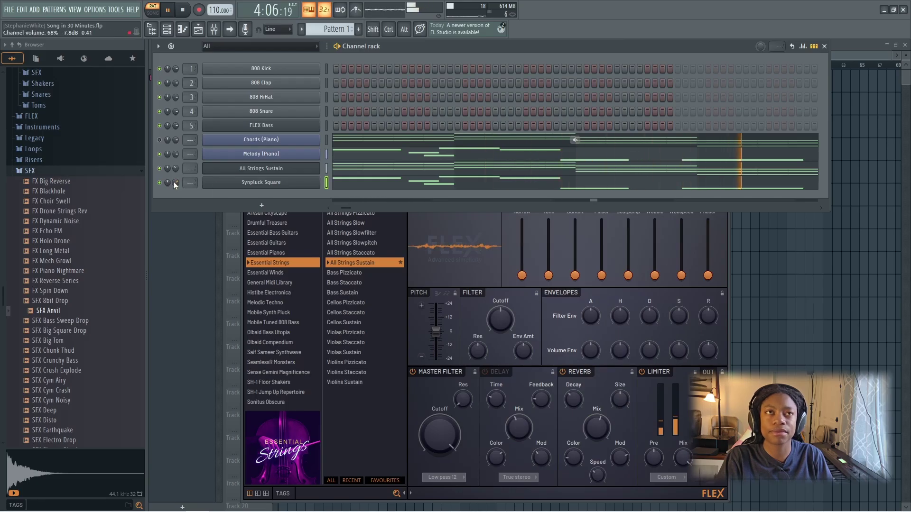
{"action": "left_click_drag", "start_coordinate": [173, 182], "coordinate": [173, 187]}
{"action": "key", "text": "space"}
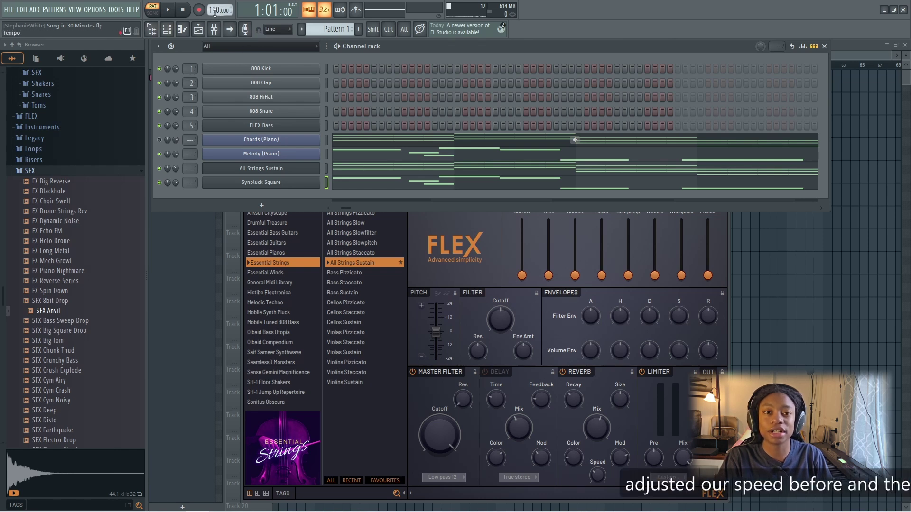
Set the tempo to 130 BPM and play the pattern, checking it briefly against the metronome.
{"action": "left_click_drag", "start_coordinate": [215, 10], "coordinate": [214, 2]}
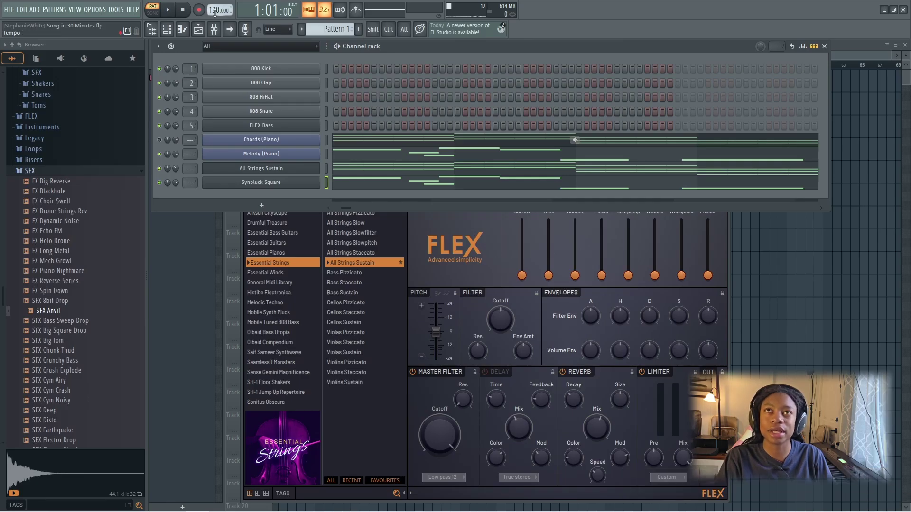
{"action": "key", "text": "space"}
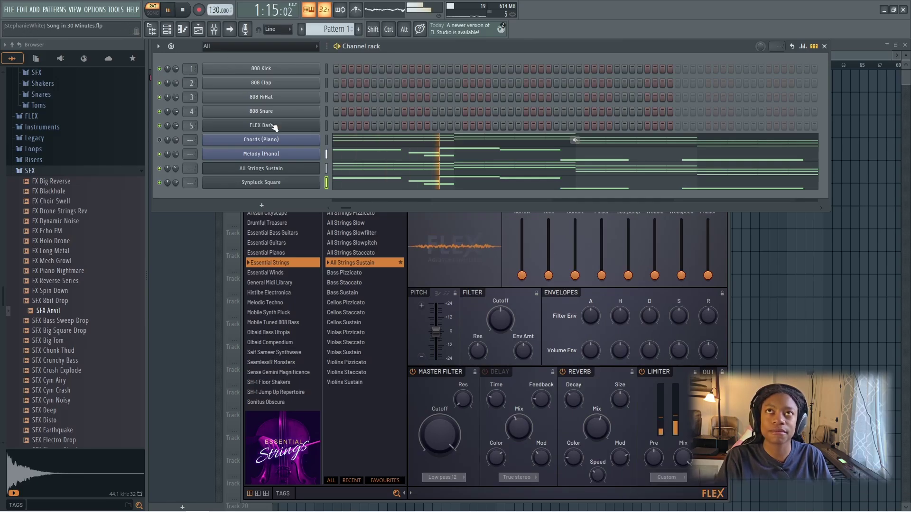
{"action": "left_click", "coordinate": [356, 11]}
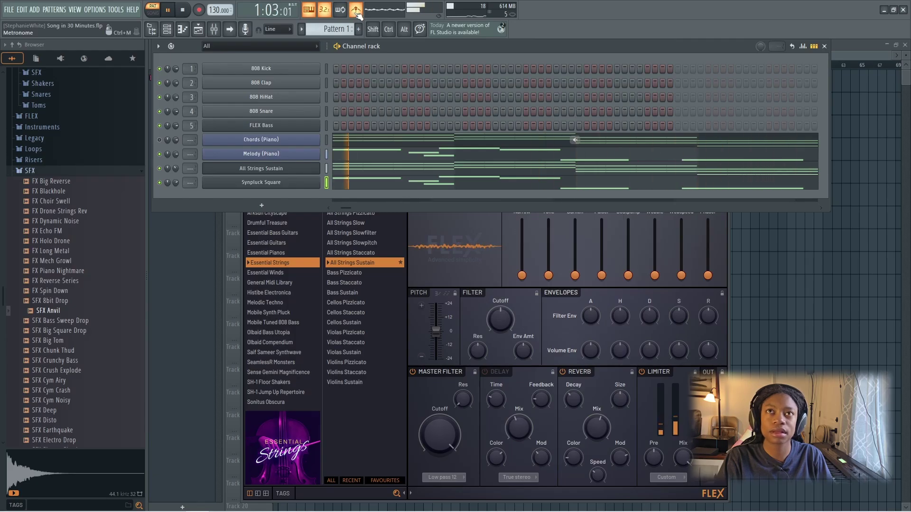
{"action": "left_click", "coordinate": [357, 11]}
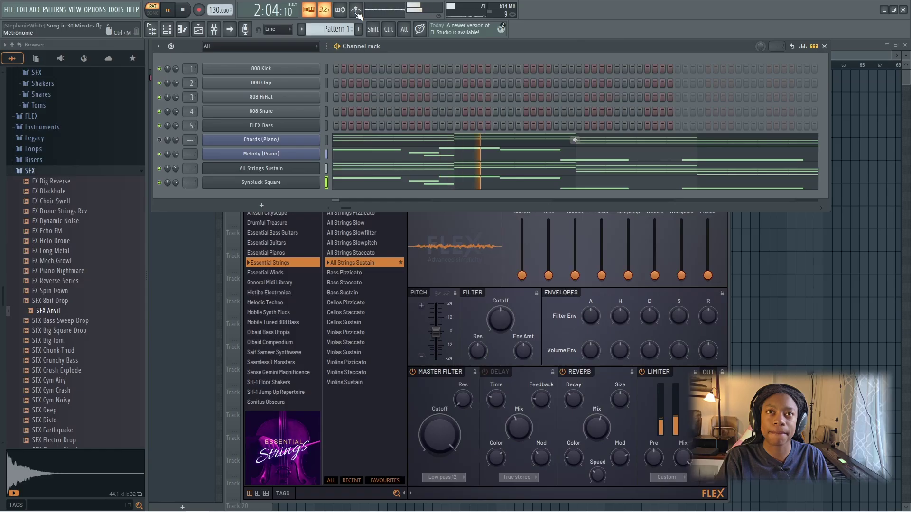
{"action": "left_click", "coordinate": [159, 140]}
{"action": "key", "text": "space"}
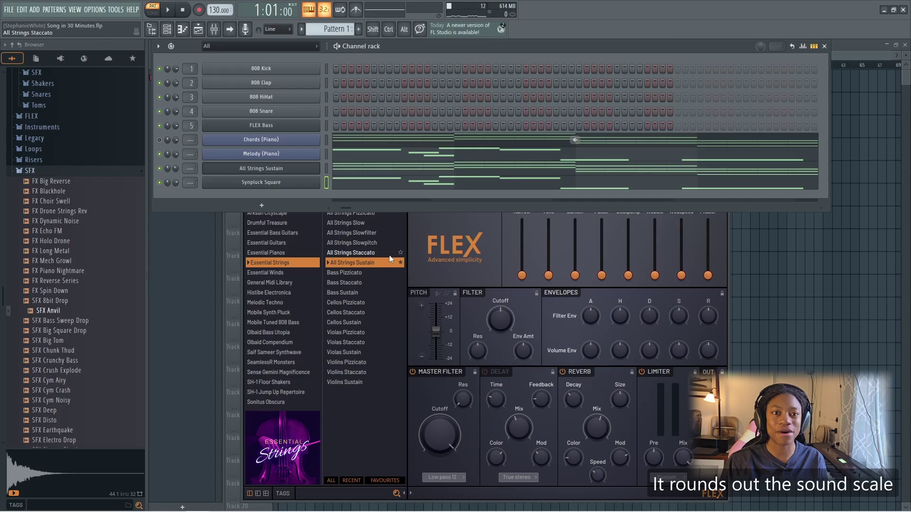
Add another FLEX channel for the bass and move its plugin window clear of the channel names.
{"action": "left_click", "coordinate": [274, 207]}
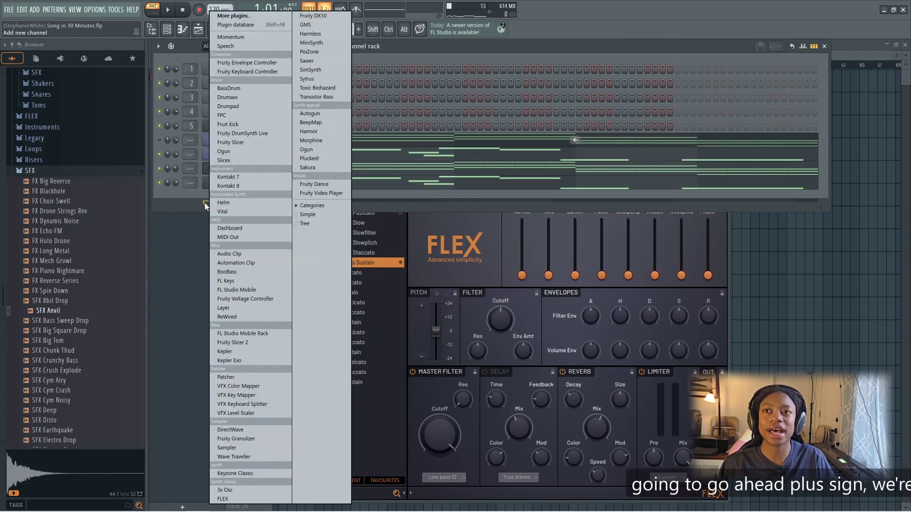
{"action": "left_click", "coordinate": [242, 500]}
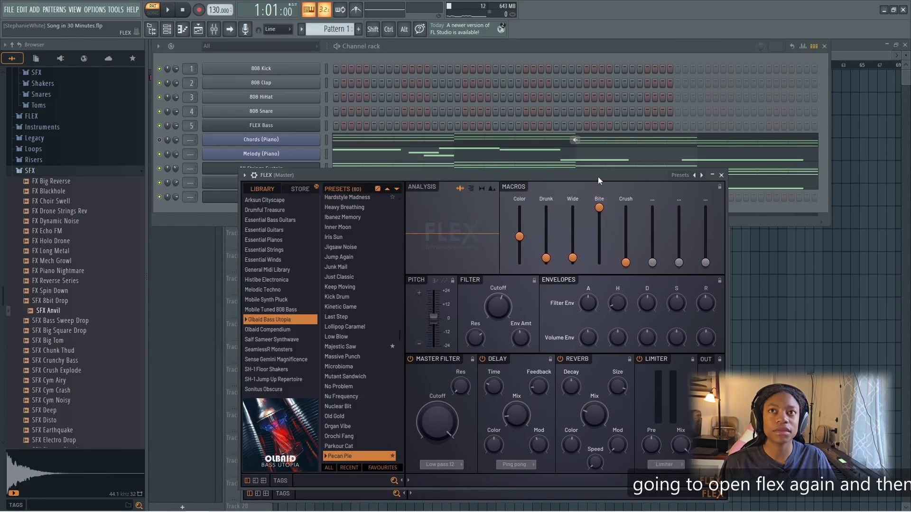
{"action": "left_click_drag", "start_coordinate": [598, 176], "coordinate": [667, 161]}
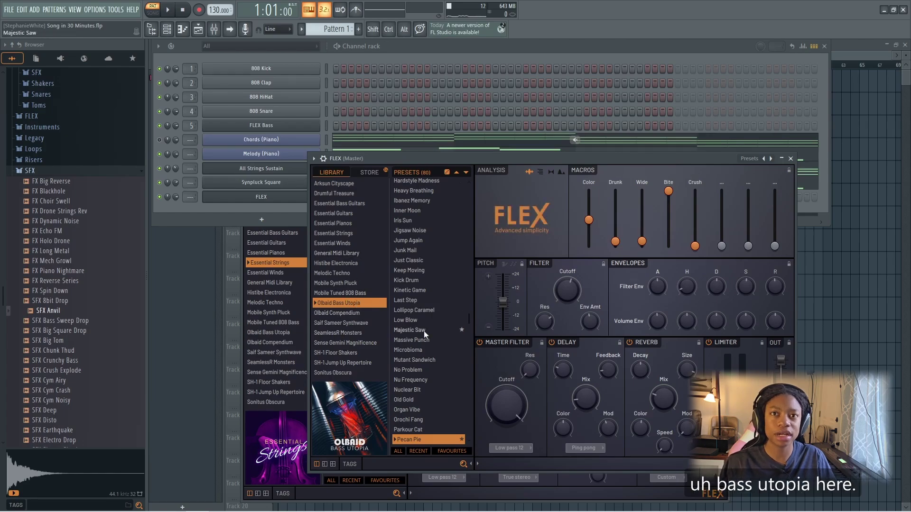
Audition the Olbaid Bass Utopia presets Underground Pillow, Worm Hole, Jump Again and Jigsaw Noise.
{"action": "scroll", "coordinate": [423, 331], "scroll_direction": "down", "scroll_amount": 8}
{"action": "left_click", "coordinate": [418, 349]}
{"action": "key", "text": "z"}
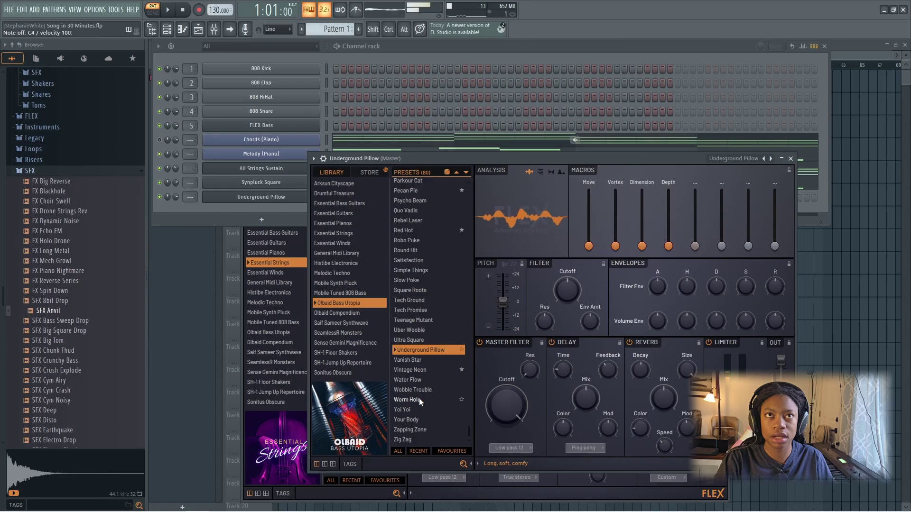
{"action": "left_click", "coordinate": [419, 399]}
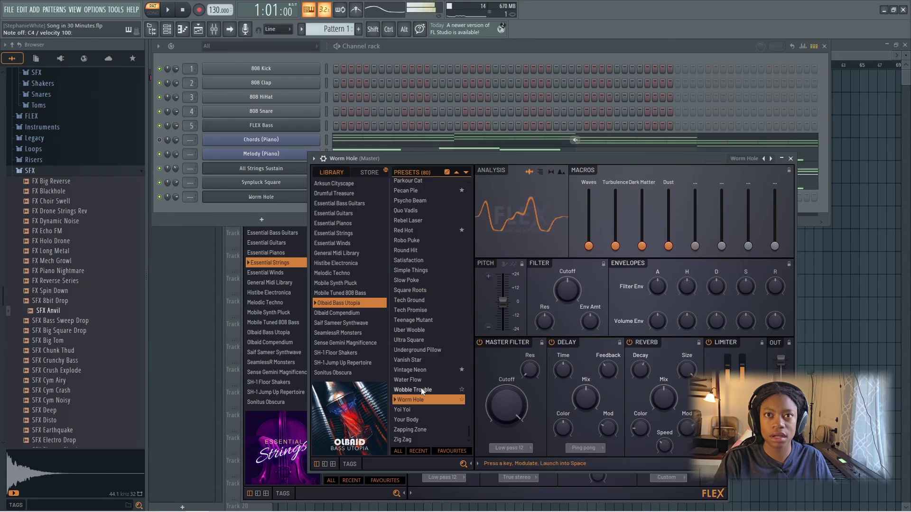
{"action": "scroll", "coordinate": [424, 372], "scroll_direction": "up", "scroll_amount": 8}
{"action": "left_click", "coordinate": [413, 218]}
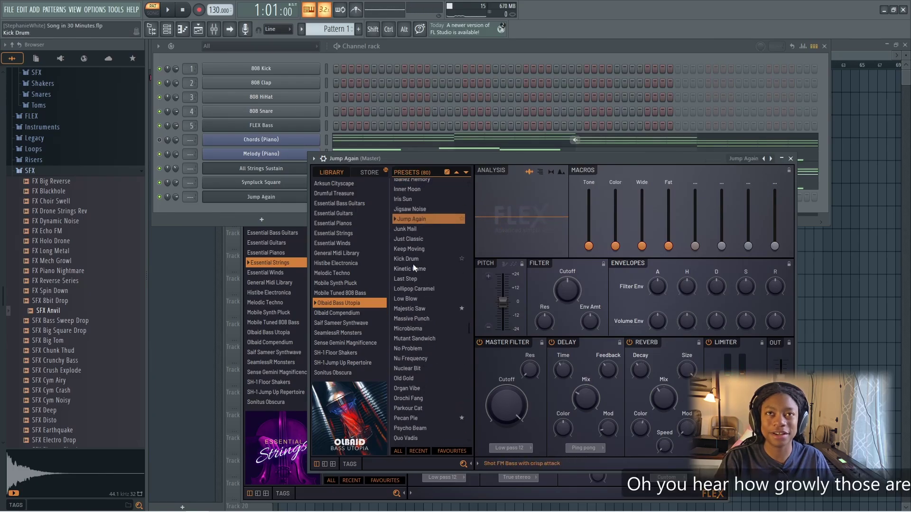
{"action": "left_click", "coordinate": [414, 207]}
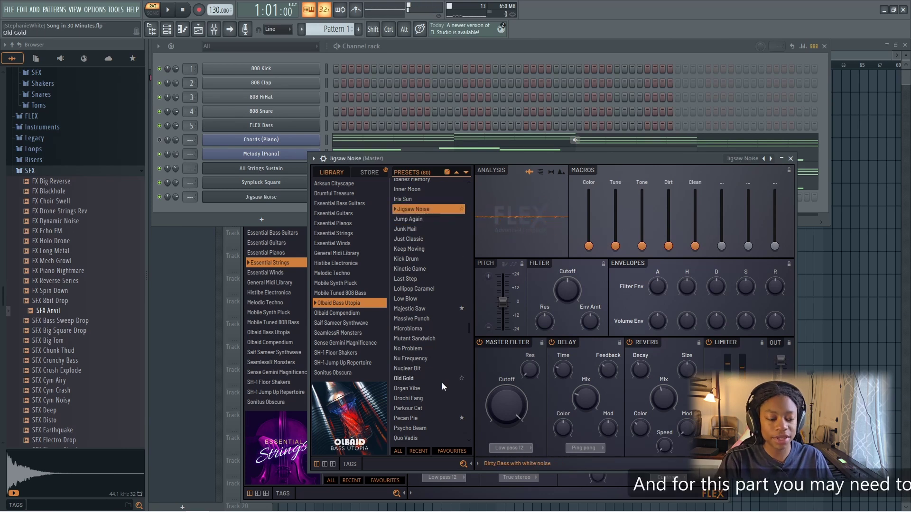
{"action": "key", "text": "z"}
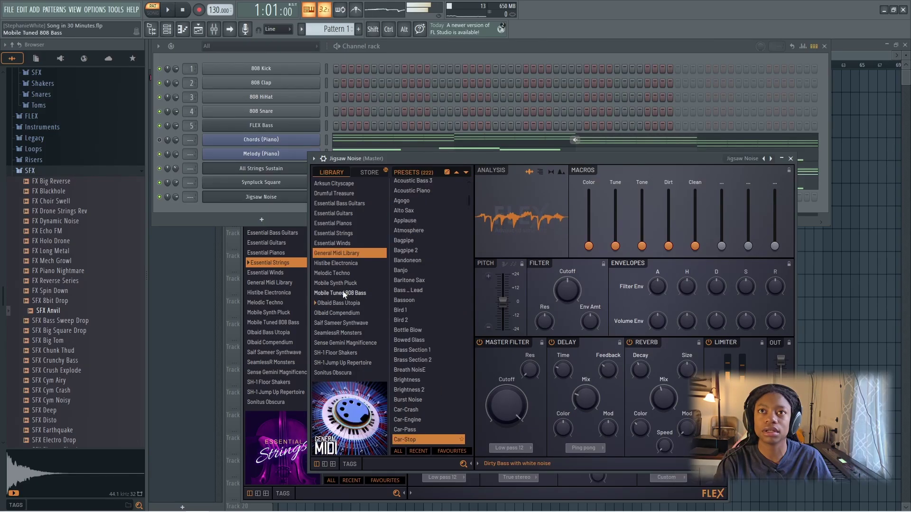
Browse Mobile Tuned 808 Bass briefly, and audition more Olbaid Bass Utopia presets, including Future Slap, Hand Pan, Fast Food and Deep Sense.
{"action": "left_click", "coordinate": [343, 291]}
{"action": "left_click", "coordinate": [342, 303]}
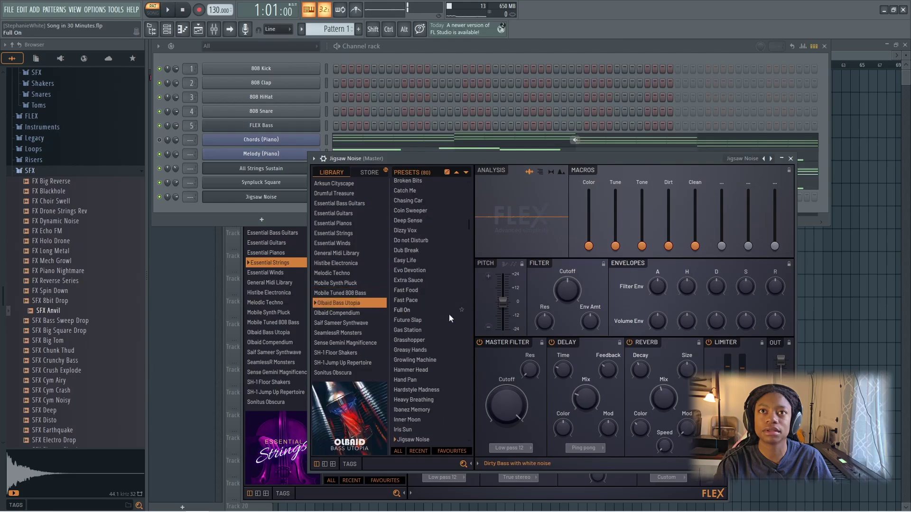
{"action": "left_click", "coordinate": [449, 313]}
{"action": "left_click", "coordinate": [420, 350]}
{"action": "left_click", "coordinate": [414, 320]}
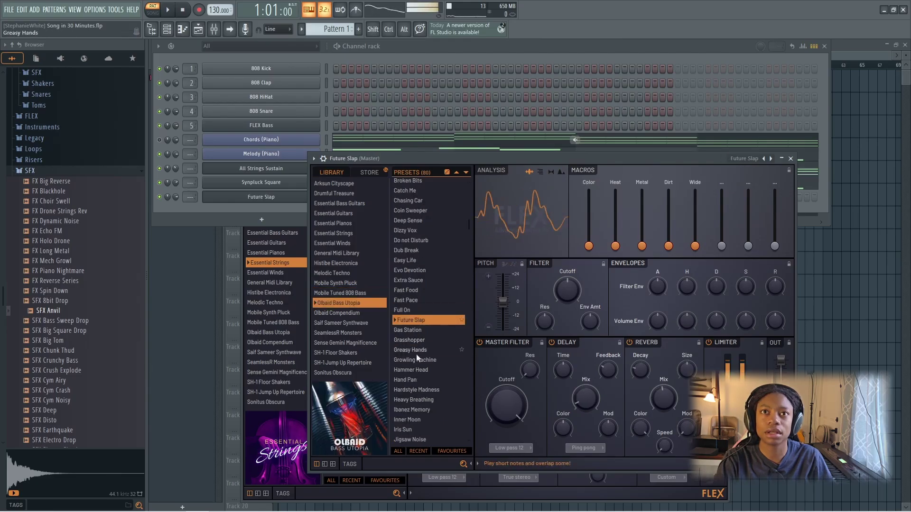
{"action": "left_click", "coordinate": [420, 380]}
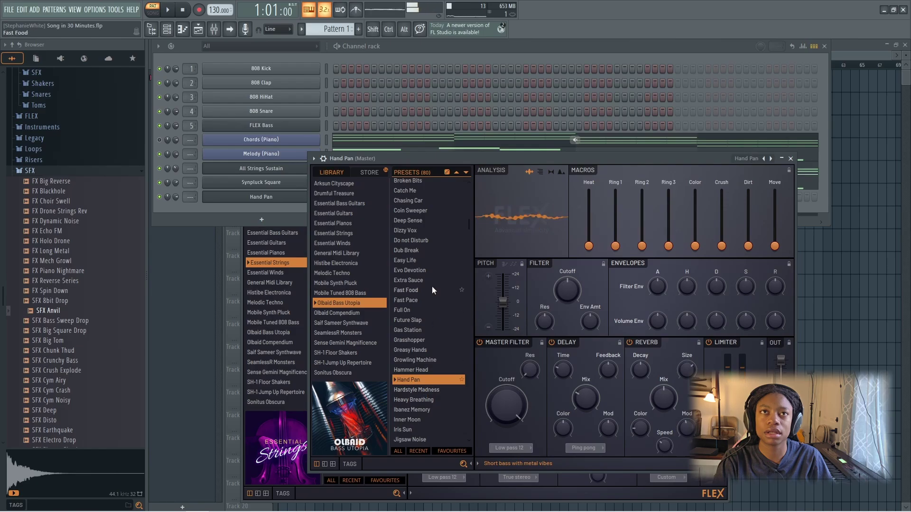
{"action": "left_click", "coordinate": [415, 287]}
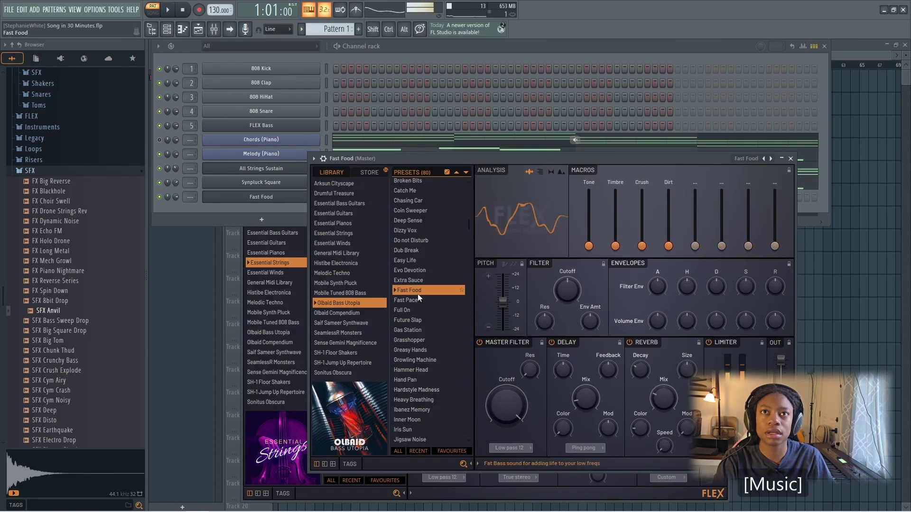
{"action": "left_click", "coordinate": [412, 220]}
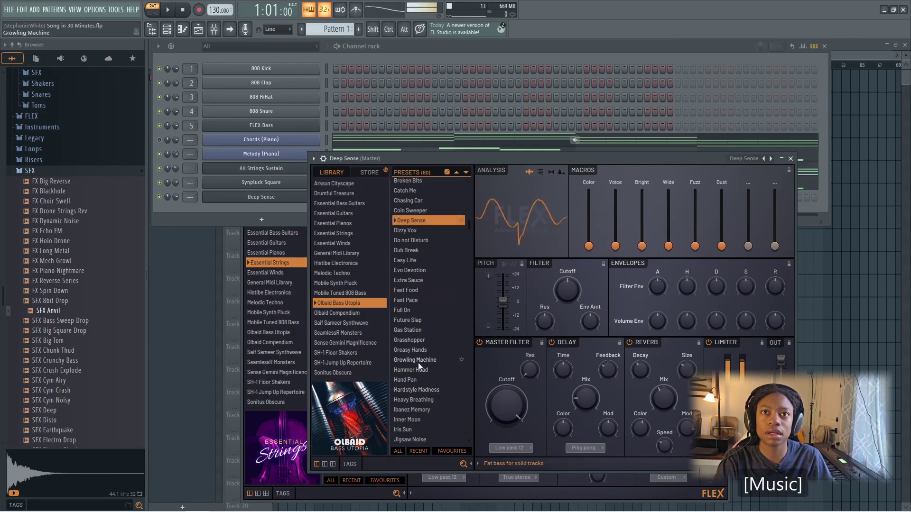
Audition the last Olbaid Bass Utopia presets, such as Simple Things and Zapping Zone, load Ultra Square, and close the plugin window.
{"action": "scroll", "coordinate": [422, 389], "scroll_direction": "down", "scroll_amount": 10}
{"action": "left_click", "coordinate": [429, 411]}
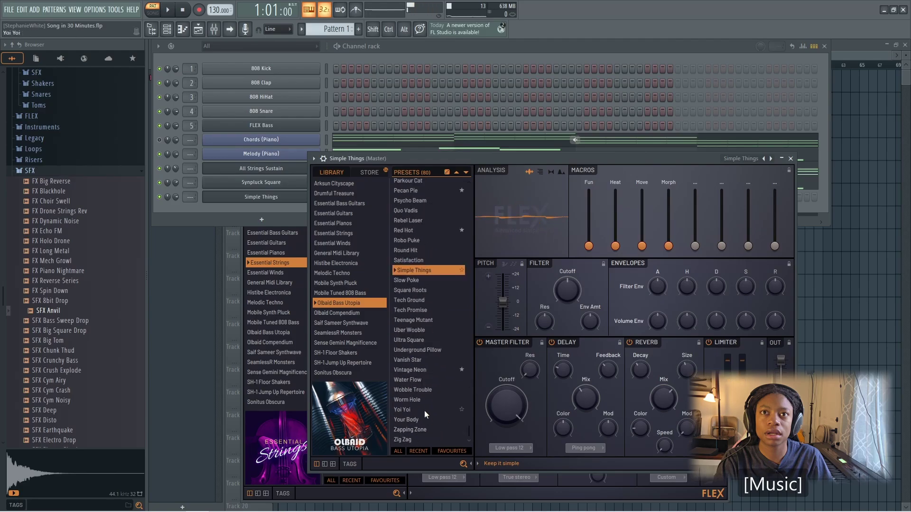
{"action": "left_click", "coordinate": [425, 411]}
{"action": "left_click", "coordinate": [426, 429]}
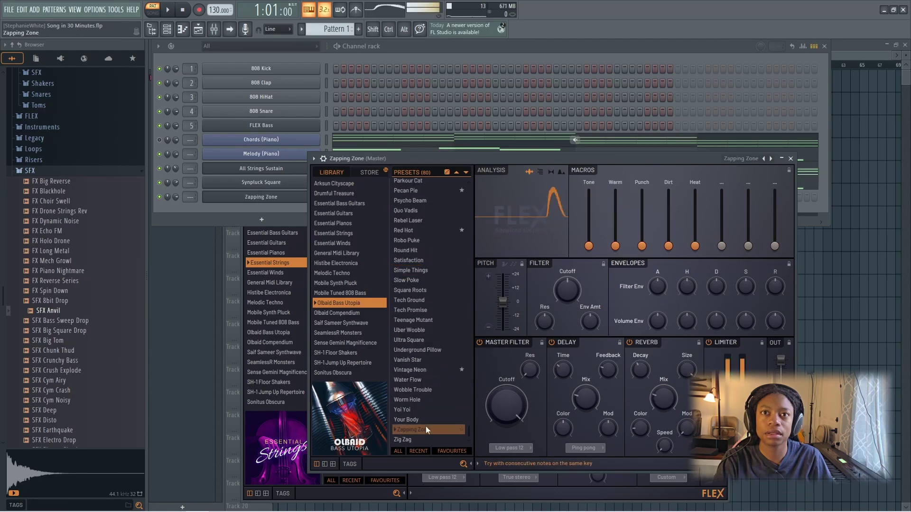
{"action": "left_click", "coordinate": [409, 419]}
{"action": "left_click", "coordinate": [416, 340]}
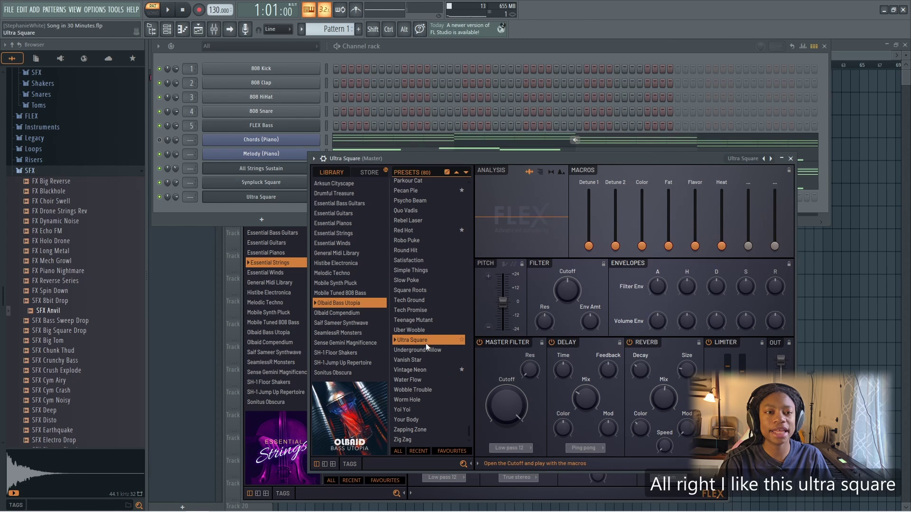
{"action": "left_click", "coordinate": [790, 159]}
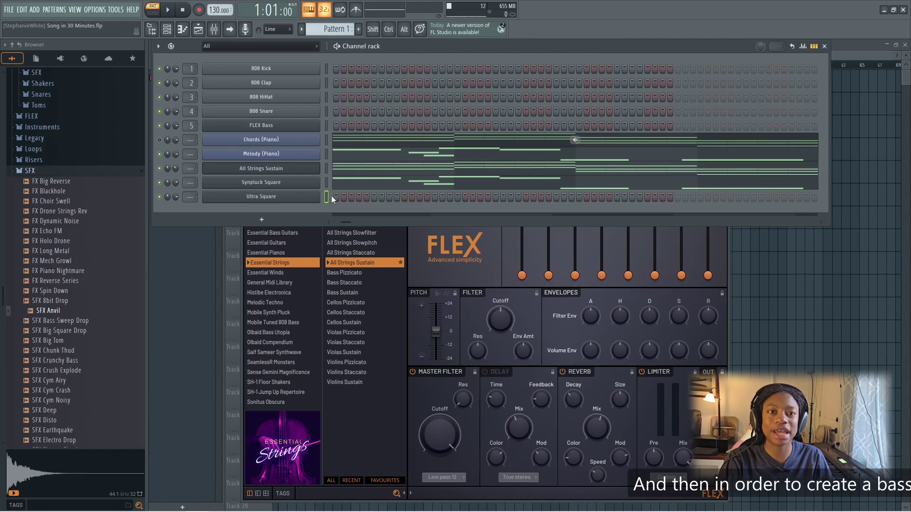
Copy the All Strings Sustain notes into the Ultra Square channel.
{"action": "left_click", "coordinate": [326, 167]}
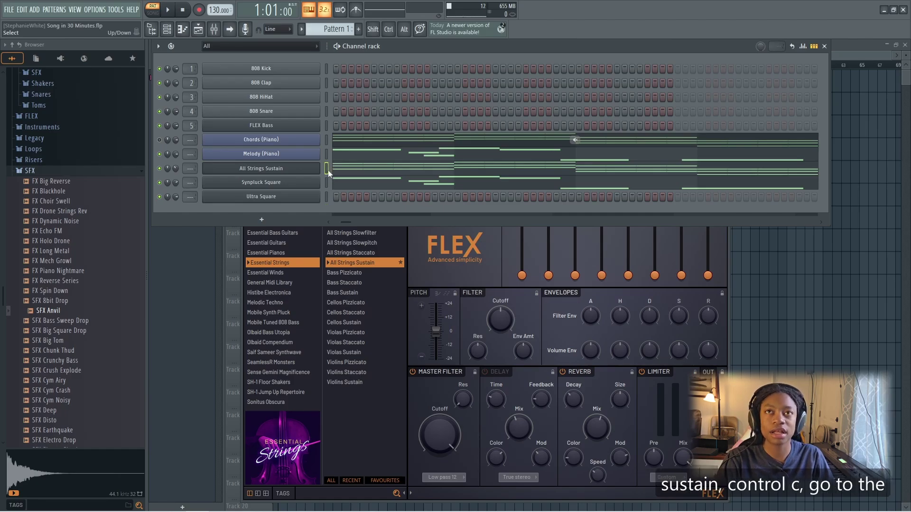
{"action": "key", "text": "ctrl+c"}
{"action": "left_click", "coordinate": [326, 197]}
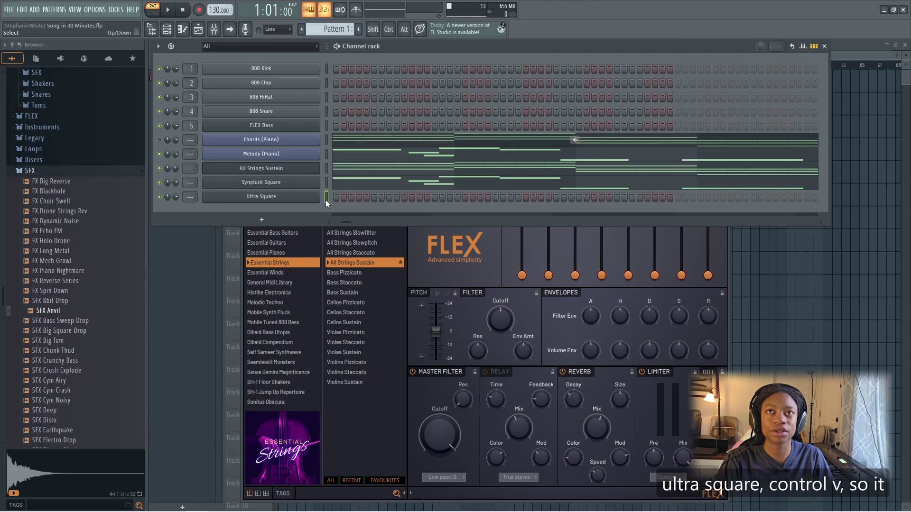
{"action": "key", "text": "ctrl+v"}
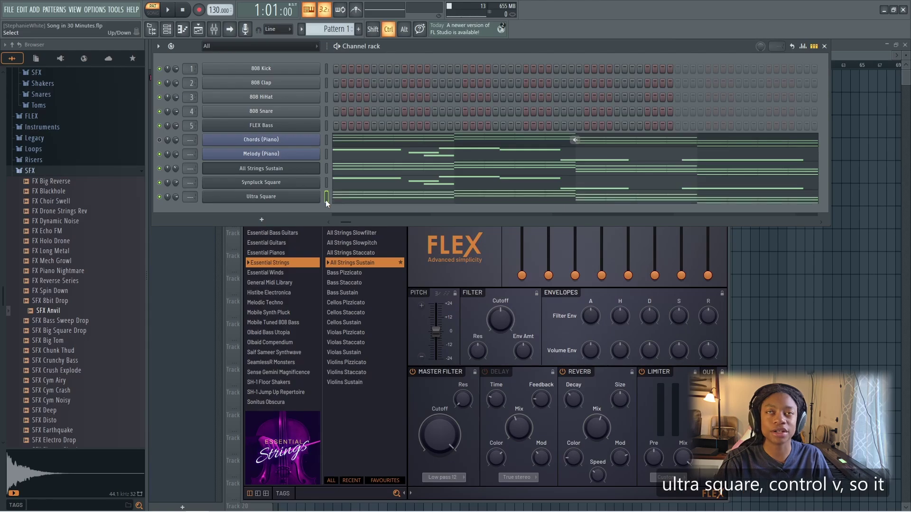
In Ultra Square's piano roll, delete the G4 and E4 notes of the first bar's chord, keeping only its C4 root notes.
{"action": "left_click", "coordinate": [405, 201]}
{"action": "left_click", "coordinate": [429, 50]}
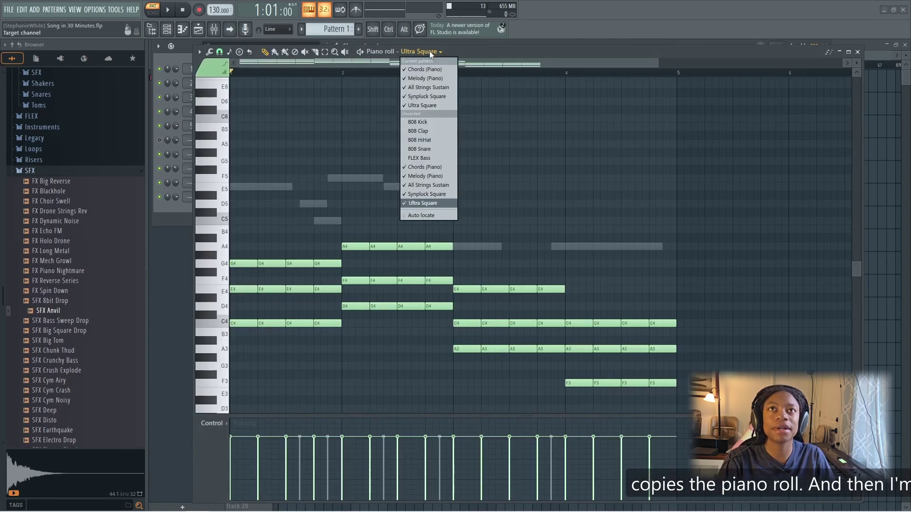
{"action": "left_click", "coordinate": [429, 202]}
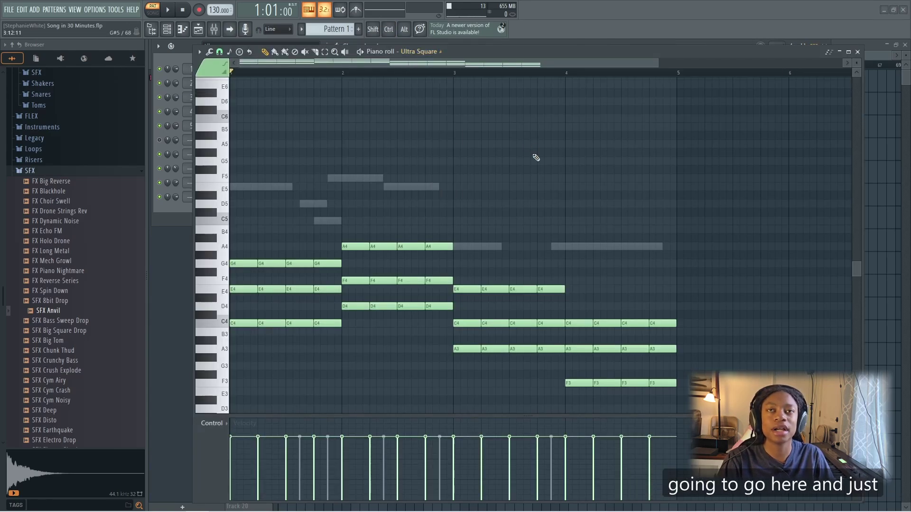
{"action": "right_click", "coordinate": [250, 263]}
{"action": "right_click", "coordinate": [243, 289]}
{"action": "right_click", "coordinate": [327, 263]}
{"action": "right_click", "coordinate": [328, 290]}
{"action": "right_click", "coordinate": [299, 263]}
{"action": "right_click", "coordinate": [272, 263]}
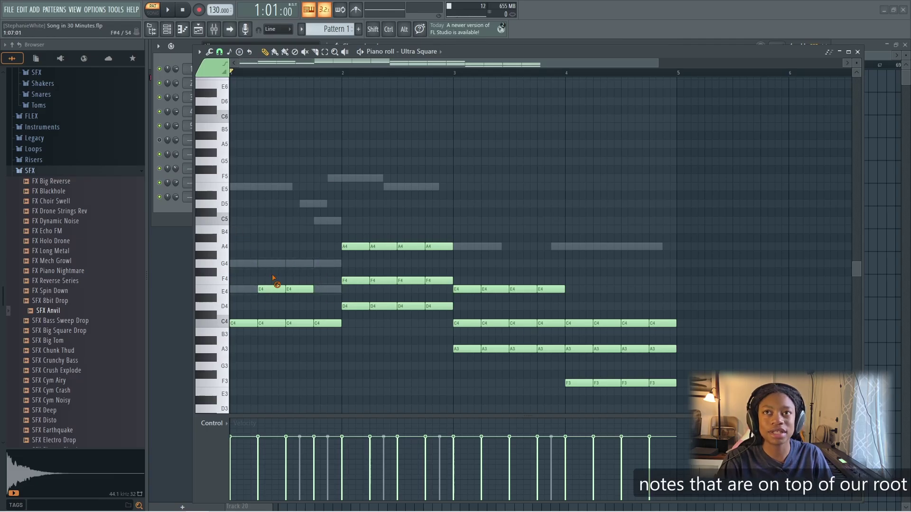
{"action": "right_click", "coordinate": [299, 289]}
{"action": "right_click", "coordinate": [271, 290]}
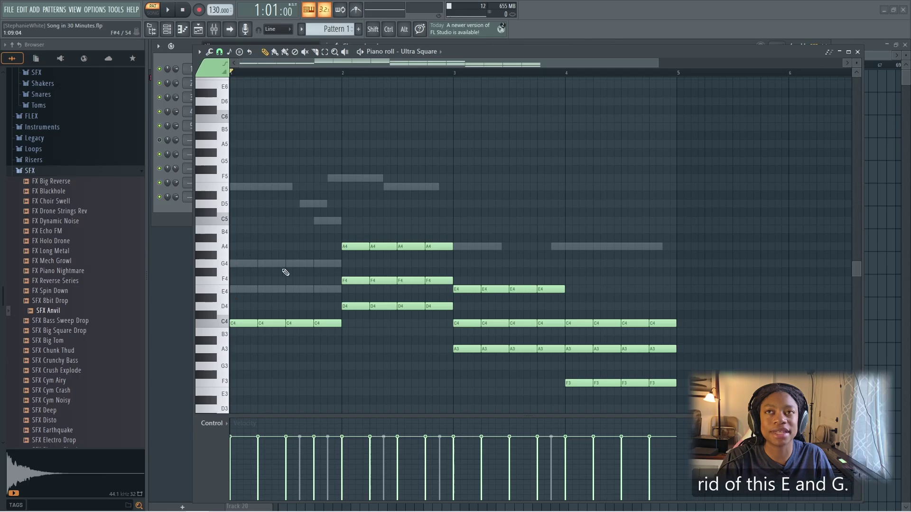
Delete the F4 and A4 notes of the second bar's chord in Ultra Square, keeping only its D4 root notes.
{"action": "right_click", "coordinate": [389, 280]}
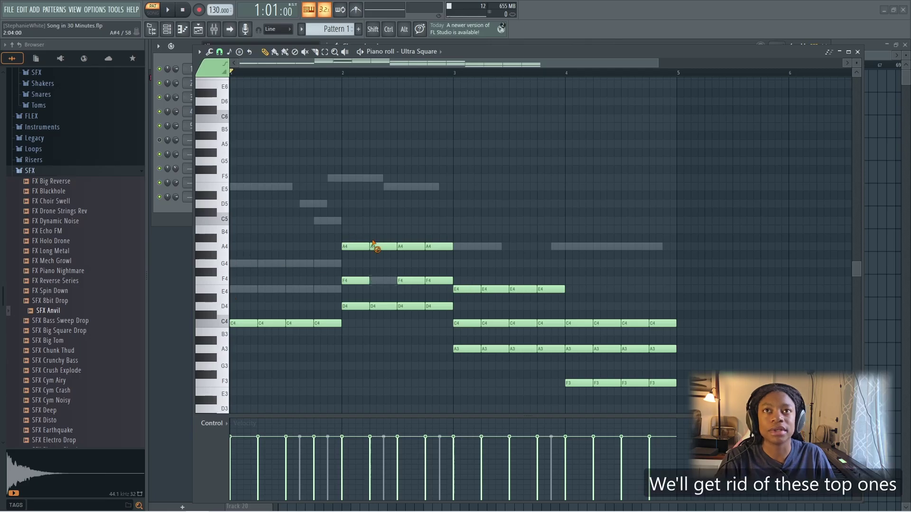
{"action": "right_click", "coordinate": [376, 246]}
{"action": "right_click", "coordinate": [408, 246]}
{"action": "right_click", "coordinate": [409, 280]}
{"action": "right_click", "coordinate": [432, 279]}
{"action": "right_click", "coordinate": [439, 246]}
{"action": "right_click", "coordinate": [355, 246]}
{"action": "right_click", "coordinate": [355, 280]}
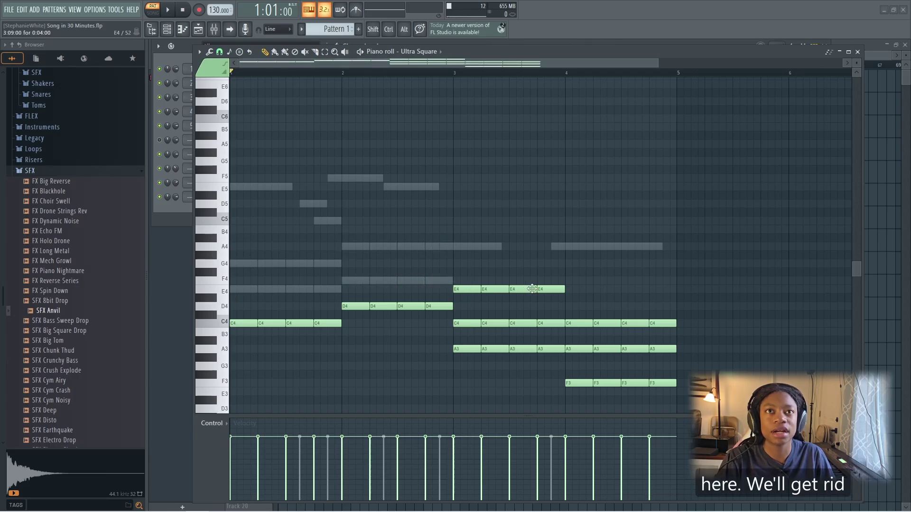
Delete the E4 and C4 notes of the third bar's chord, keeping only its A3 root notes.
{"action": "right_click", "coordinate": [464, 289]}
{"action": "right_click", "coordinate": [470, 323]}
{"action": "right_click", "coordinate": [491, 323]}
{"action": "right_click", "coordinate": [519, 323]}
{"action": "right_click", "coordinate": [550, 323]}
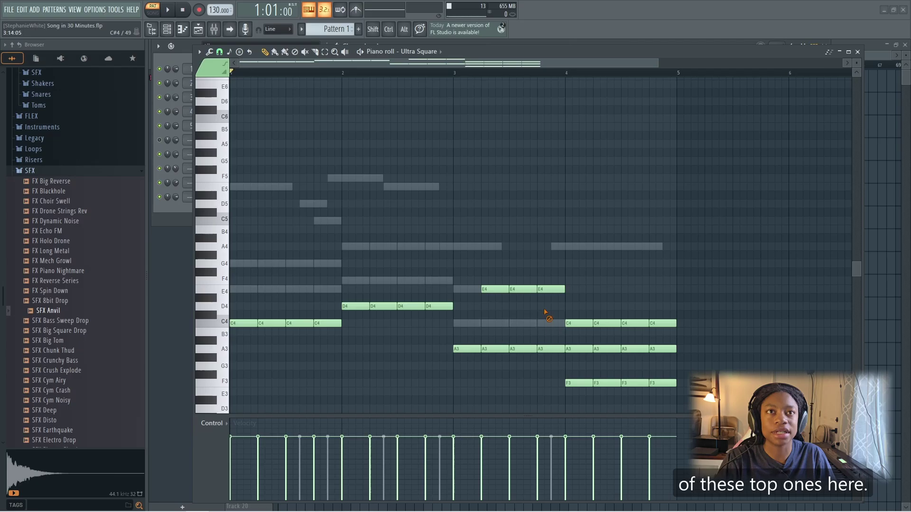
{"action": "right_click", "coordinate": [550, 289]}
{"action": "right_click", "coordinate": [522, 289]}
{"action": "right_click", "coordinate": [493, 289]}
Delete the C4 and A3 notes of the fourth bar's chord, keeping only its F3 root notes, and play the pattern.
{"action": "right_click", "coordinate": [576, 323]}
{"action": "right_click", "coordinate": [605, 323]}
{"action": "right_click", "coordinate": [661, 348]}
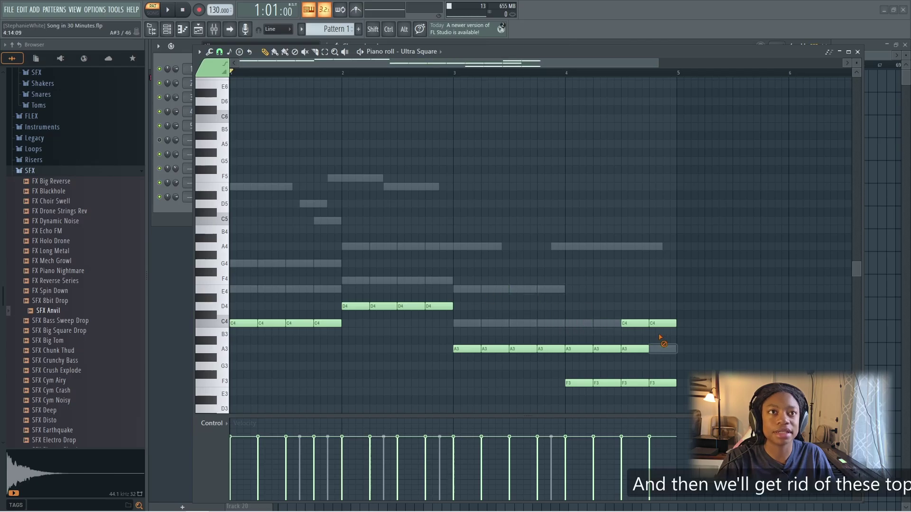
{"action": "right_click", "coordinate": [659, 323]}
{"action": "right_click", "coordinate": [638, 323]}
{"action": "right_click", "coordinate": [635, 349]}
{"action": "right_click", "coordinate": [607, 349]}
{"action": "right_click", "coordinate": [580, 349]}
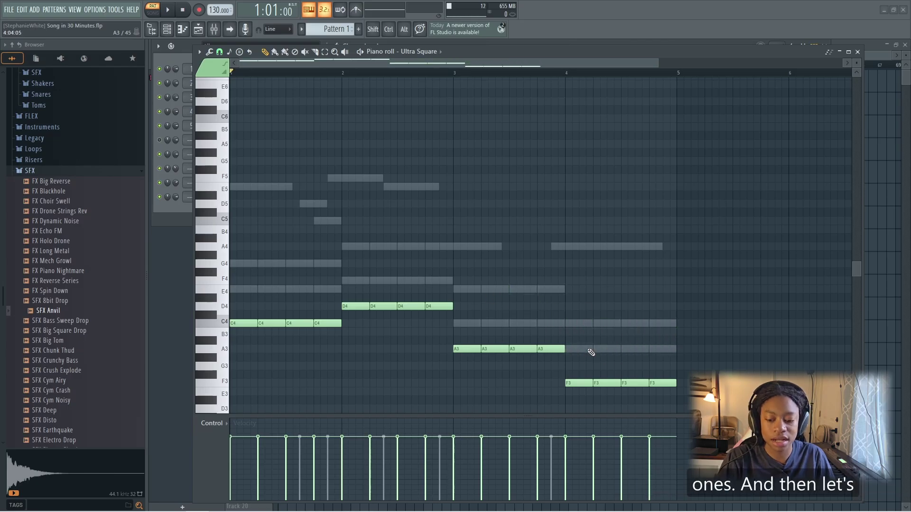
{"action": "key", "text": "space"}
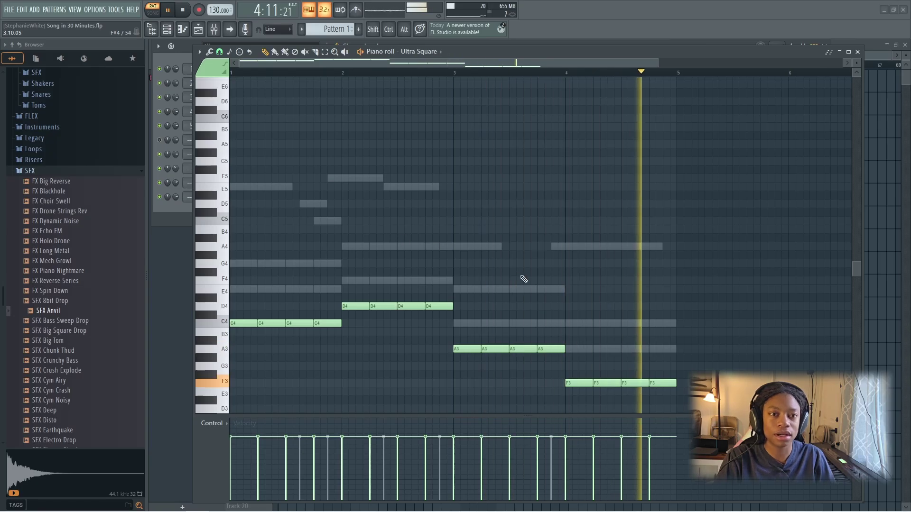
{"action": "key", "text": "space"}
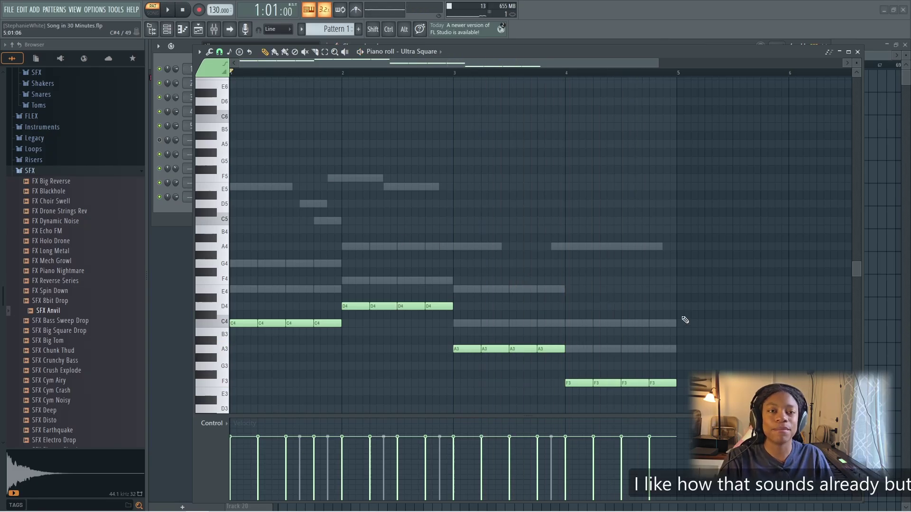
Slice each C4 note of the first bar and each D4 note of the second bar in half.
{"action": "scroll", "coordinate": [346, 368], "scroll_direction": "up", "scroll_amount": 2}
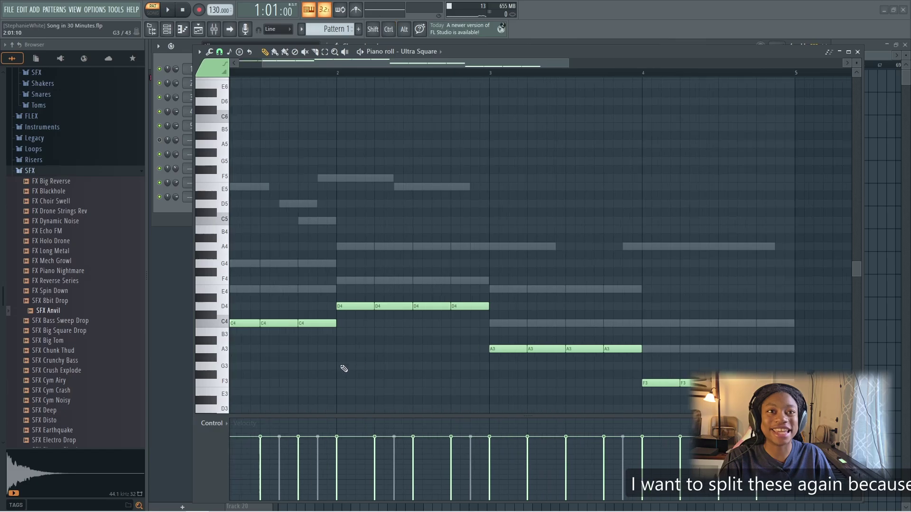
{"action": "left_click_drag", "start_coordinate": [344, 369], "coordinate": [567, 363]}
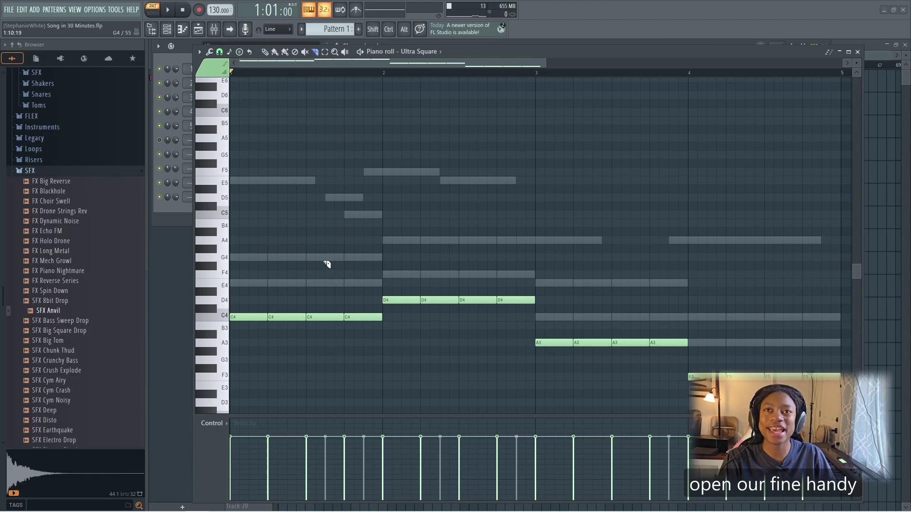
{"action": "scroll", "coordinate": [252, 306], "scroll_direction": "up", "scroll_amount": 3}
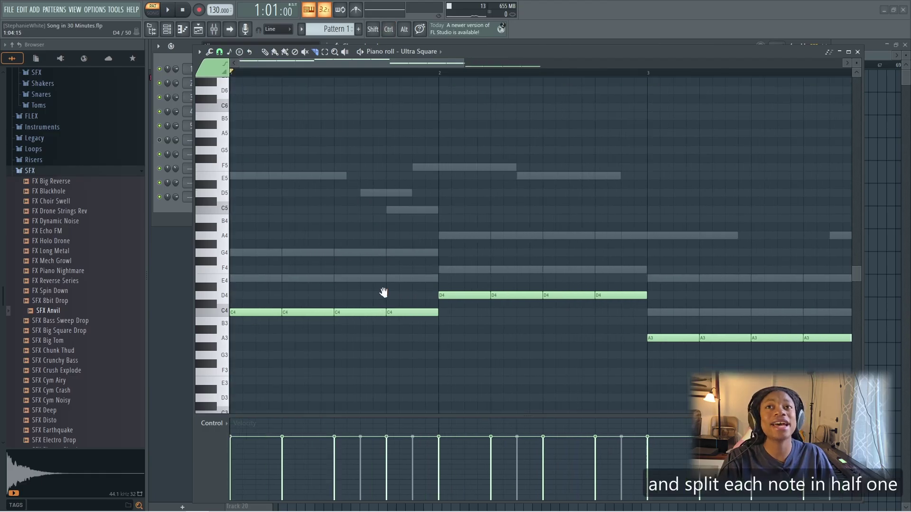
{"action": "left_click_drag", "start_coordinate": [256, 294], "coordinate": [262, 333]}
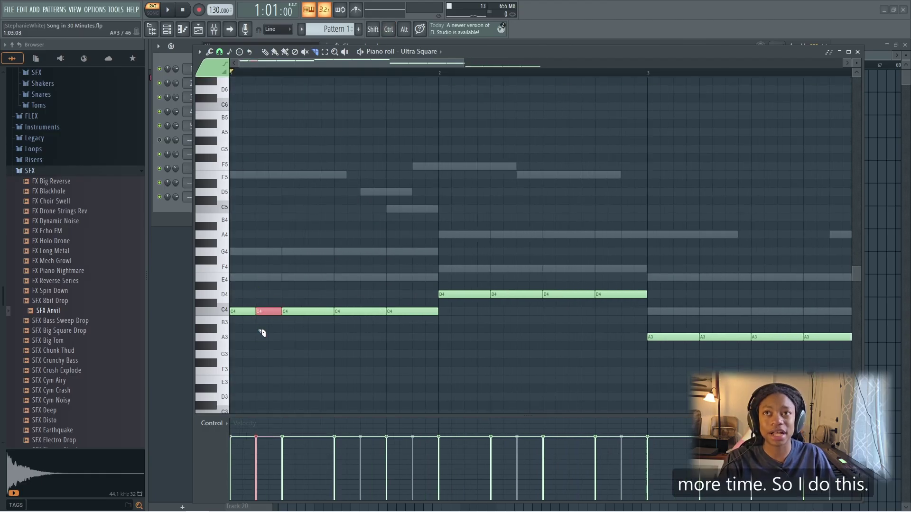
{"action": "left_click_drag", "start_coordinate": [308, 299], "coordinate": [310, 320]}
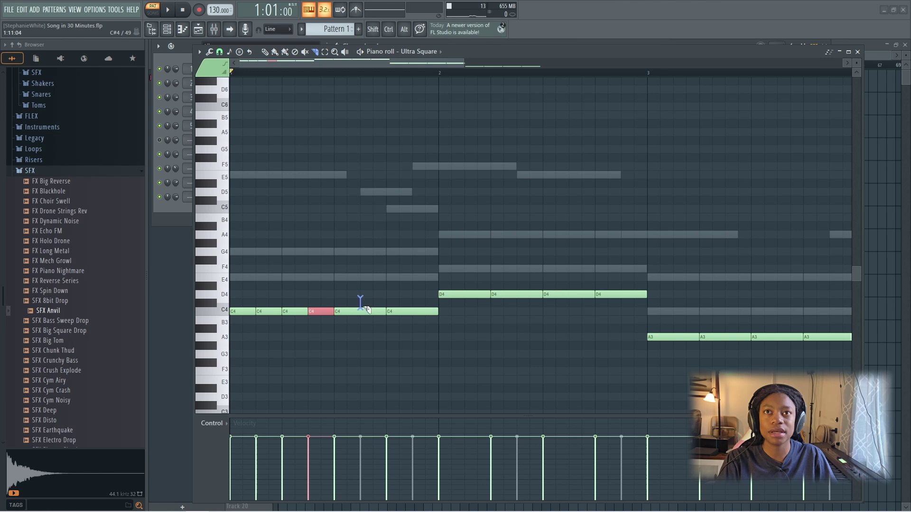
{"action": "left_click_drag", "start_coordinate": [361, 300], "coordinate": [412, 328]}
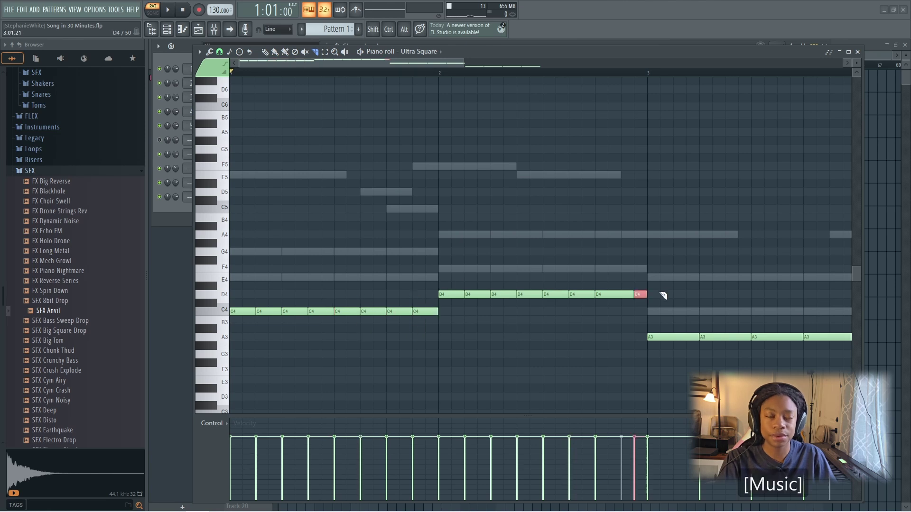
{"action": "key", "text": "ctrl+z"}
{"action": "left_click_drag", "start_coordinate": [621, 280], "coordinate": [622, 304]}
Slice each A3 note of the third bar and each F3 note of the fourth bar in half, and play the pattern.
{"action": "scroll", "coordinate": [664, 294], "scroll_direction": "right", "scroll_amount": 3}
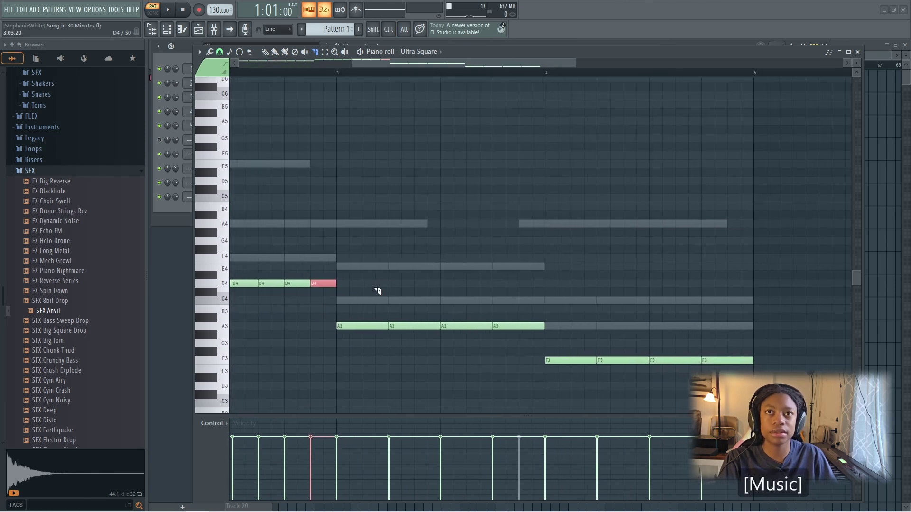
{"action": "left_click_drag", "start_coordinate": [635, 351], "coordinate": [681, 388]}
{"action": "scroll", "coordinate": [636, 321], "scroll_direction": "down", "scroll_amount": 3}
{"action": "key", "text": "space"}
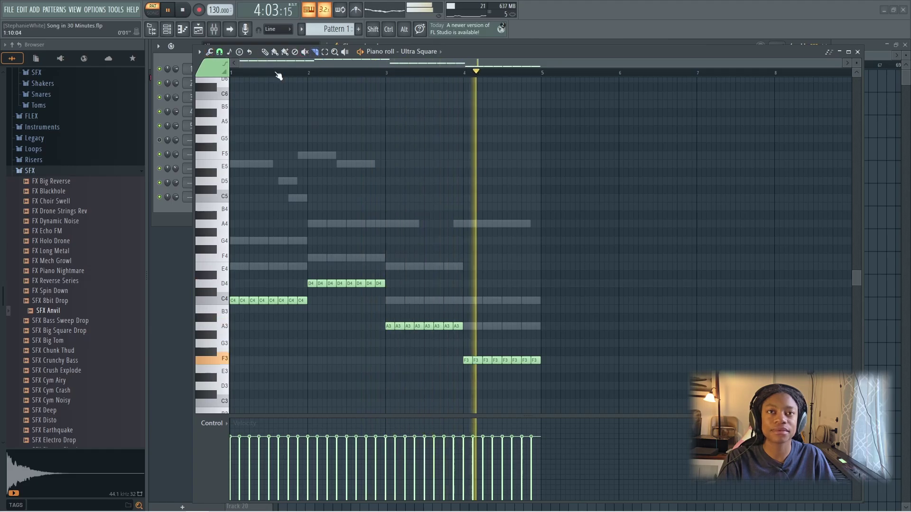
{"action": "key", "text": "space"}
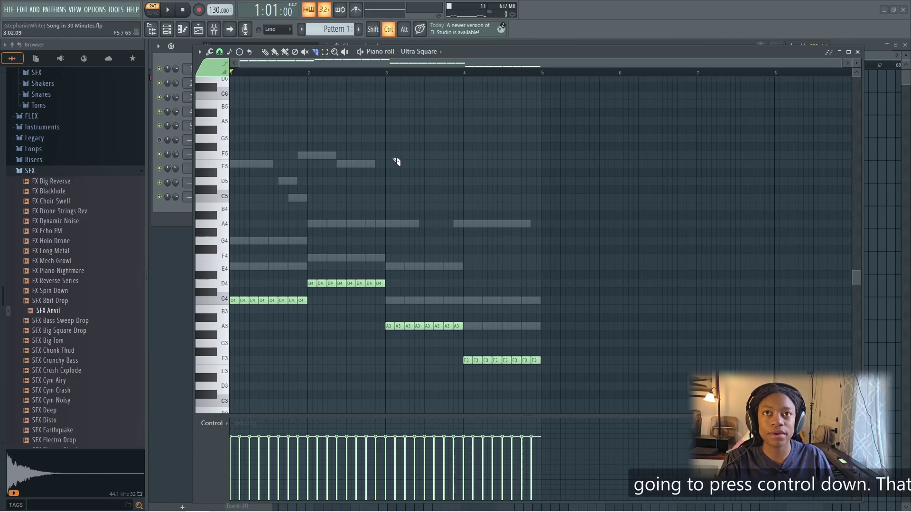
Try the Ultra Square bass line one octave lower, play it back, and undo the transposition.
{"action": "key", "text": "ctrl+Down"}
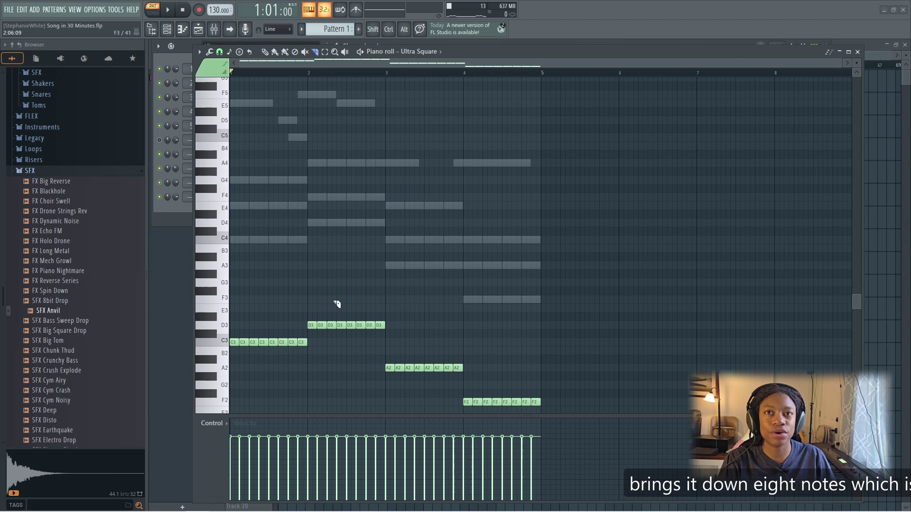
{"action": "scroll", "coordinate": [326, 341], "scroll_direction": "down", "scroll_amount": 2}
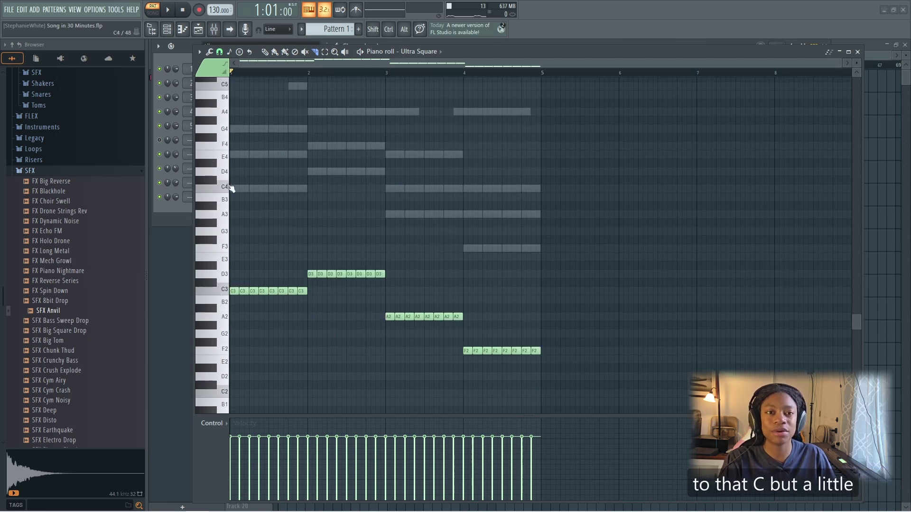
{"action": "key", "text": "space"}
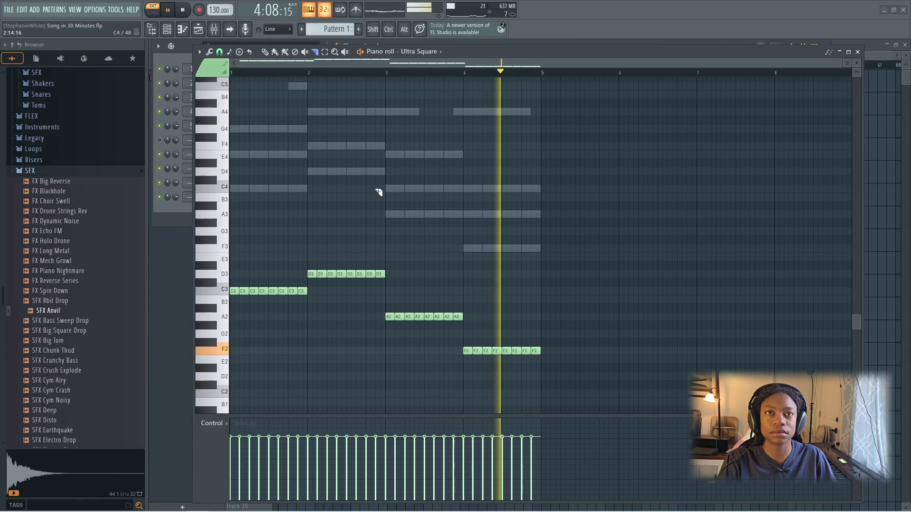
{"action": "key", "text": "space"}
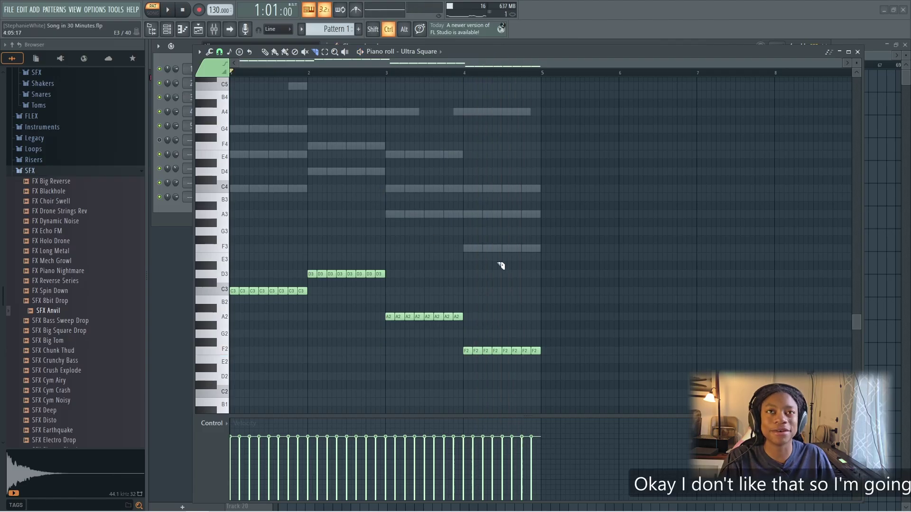
{"action": "key", "text": "ctrl+z"}
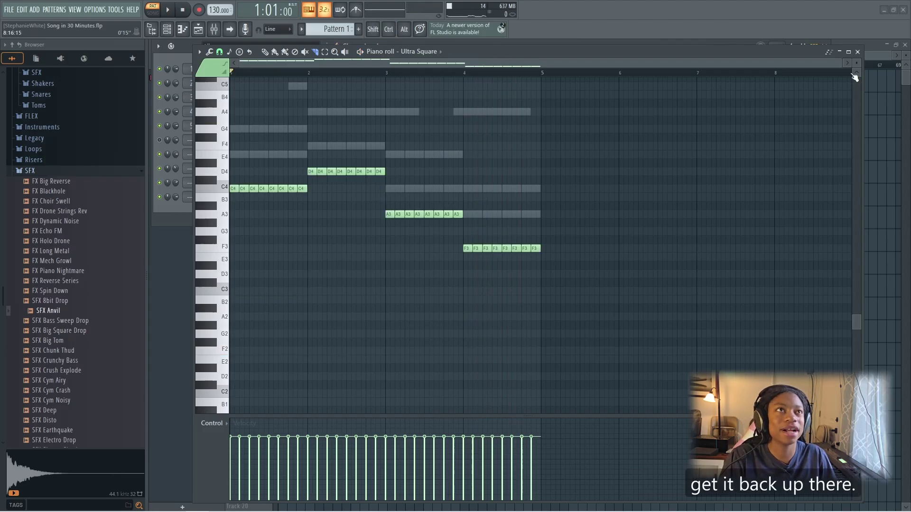
Close the piano roll and audition the 808 drum channels one after another, including Kick and Clap.
{"action": "left_click", "coordinate": [857, 52]}
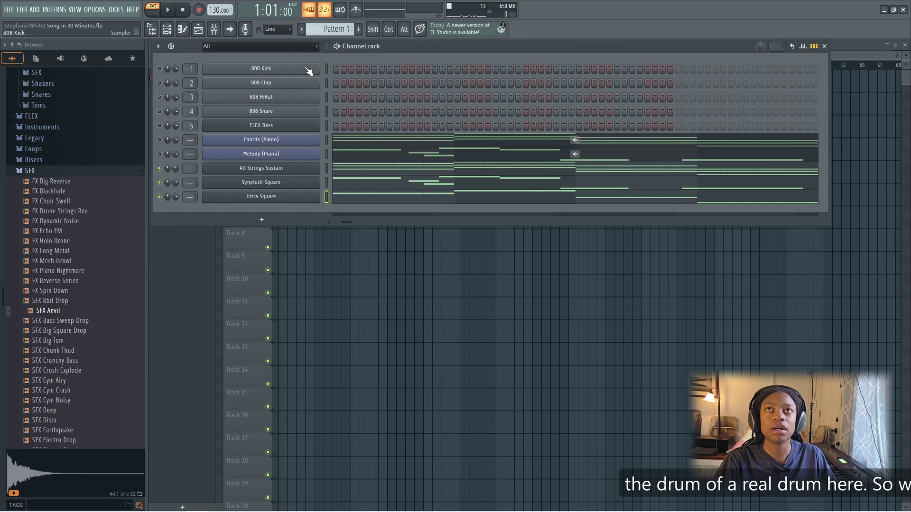
{"action": "left_click", "coordinate": [326, 69]}
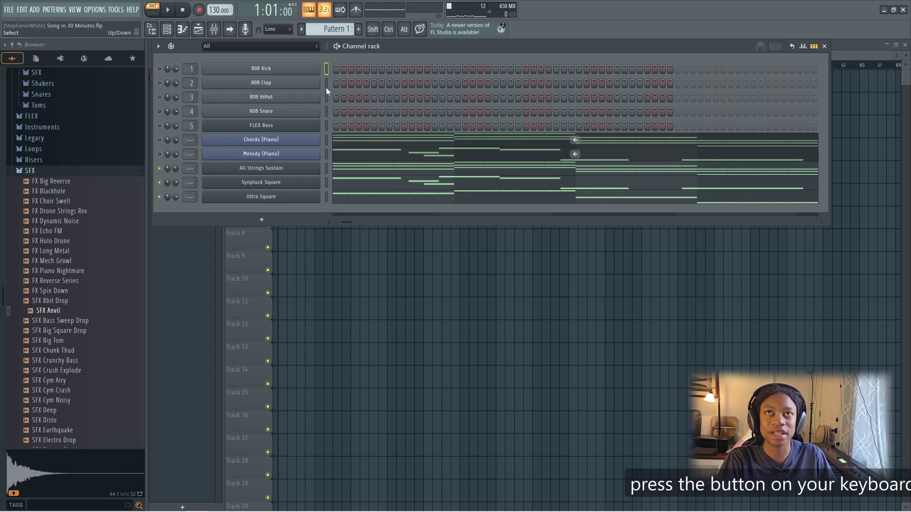
{"action": "key", "text": "s"}
{"action": "left_click", "coordinate": [327, 84]}
{"action": "key", "text": "s"}
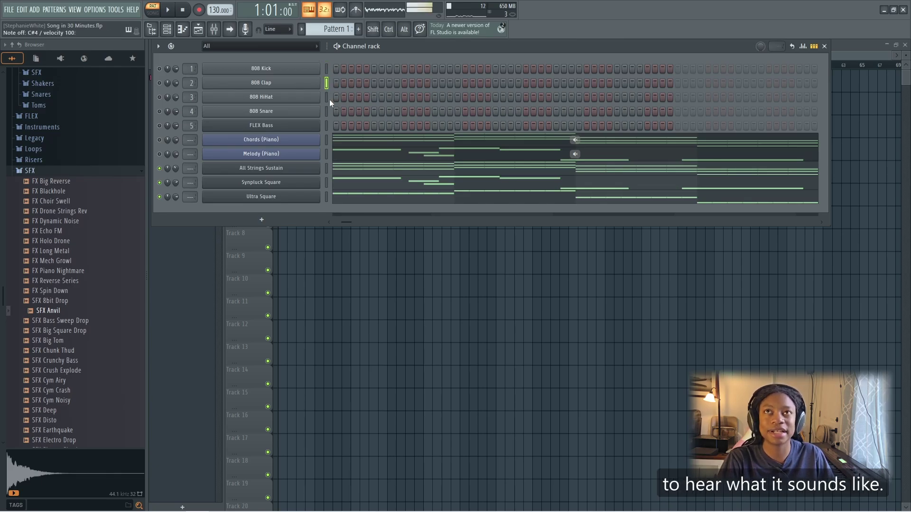
{"action": "left_click", "coordinate": [326, 112]}
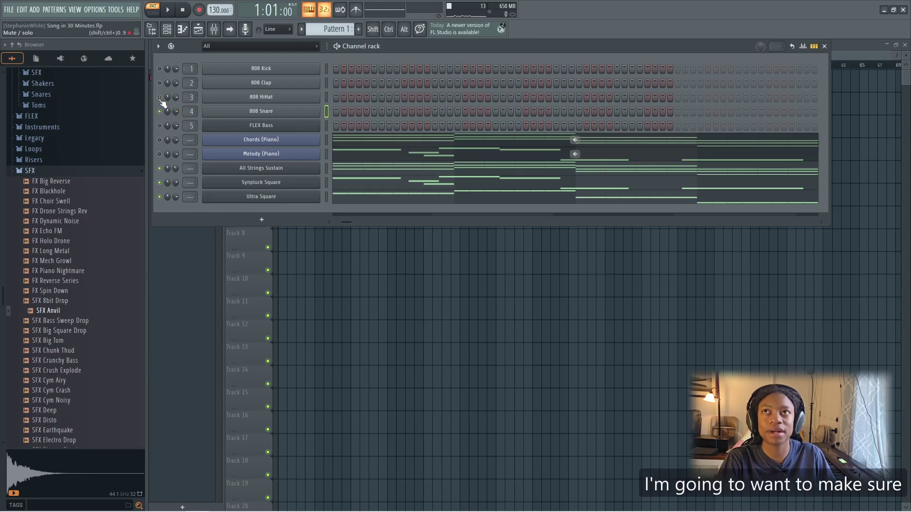
Unmute the 808 drum channels and lower the volumes of 808 Snare and 808 Clap.
{"action": "left_click", "coordinate": [160, 83]}
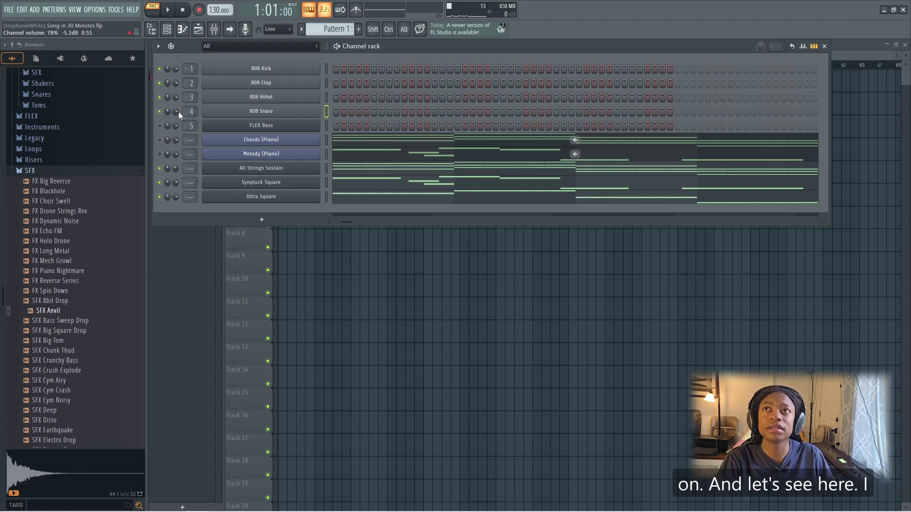
{"action": "left_click_drag", "start_coordinate": [179, 114], "coordinate": [179, 124]}
{"action": "left_click_drag", "start_coordinate": [175, 83], "coordinate": [175, 93]}
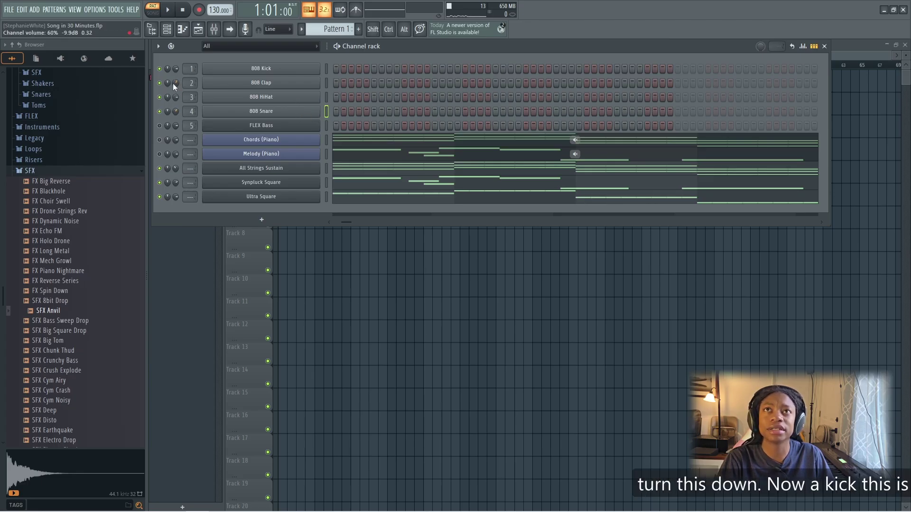
Fill the 808 Kick channel with a hit on each 4 steps and play the pattern.
{"action": "left_click", "coordinate": [337, 69]}
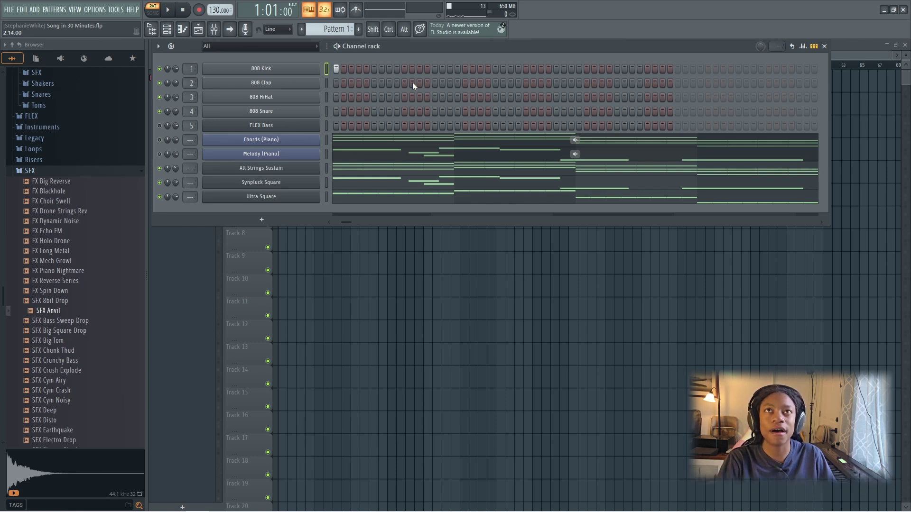
{"action": "left_click", "coordinate": [336, 68]}
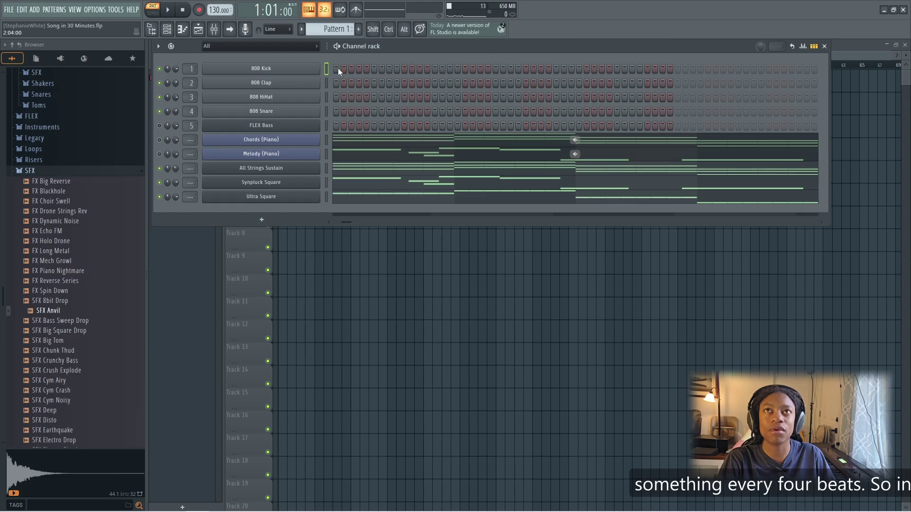
{"action": "right_click", "coordinate": [291, 69]}
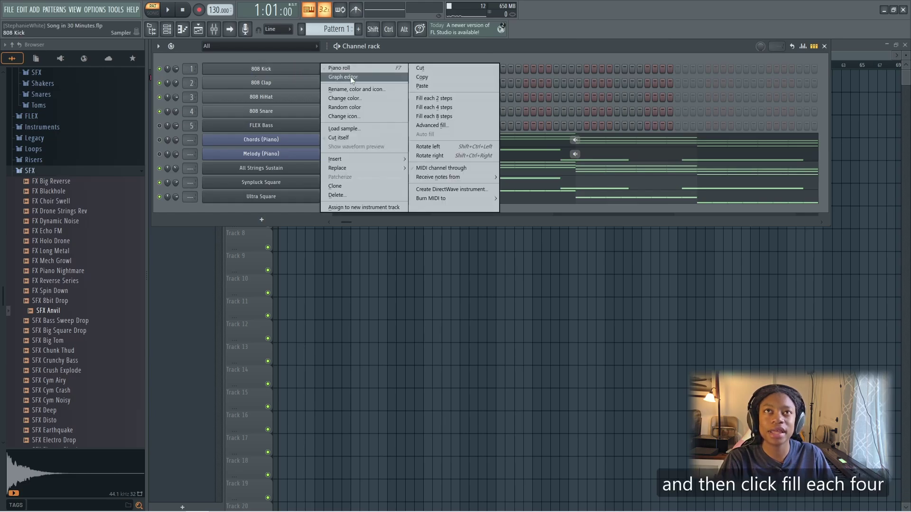
{"action": "left_click", "coordinate": [437, 108]}
{"action": "key", "text": "space"}
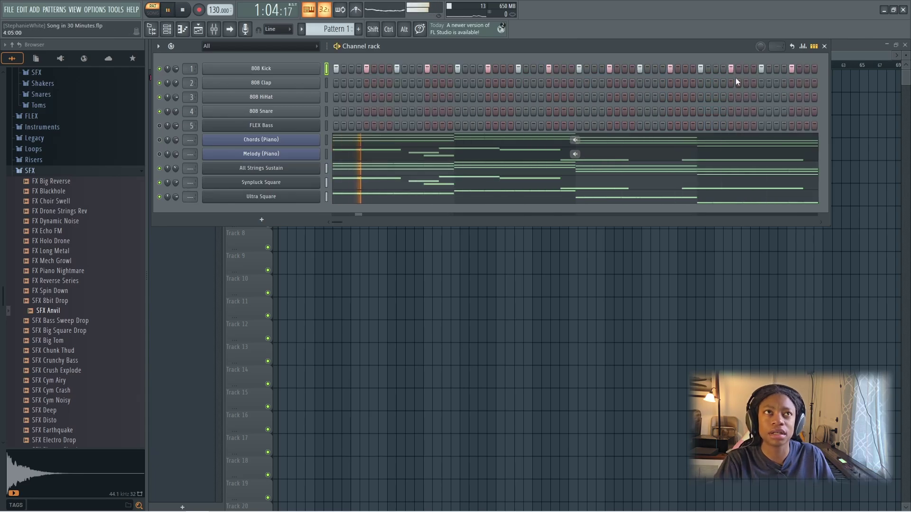
{"action": "left_click_drag", "start_coordinate": [747, 117], "coordinate": [782, 114]}
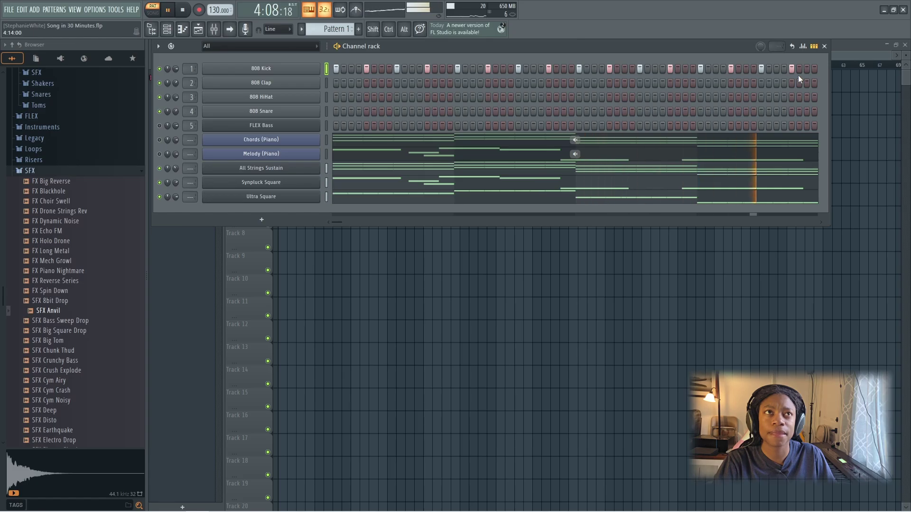
{"action": "key", "text": "space"}
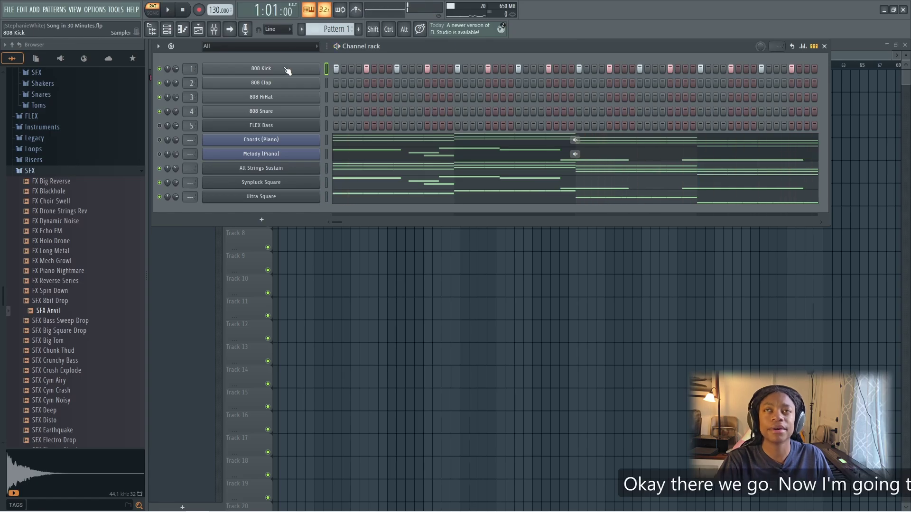
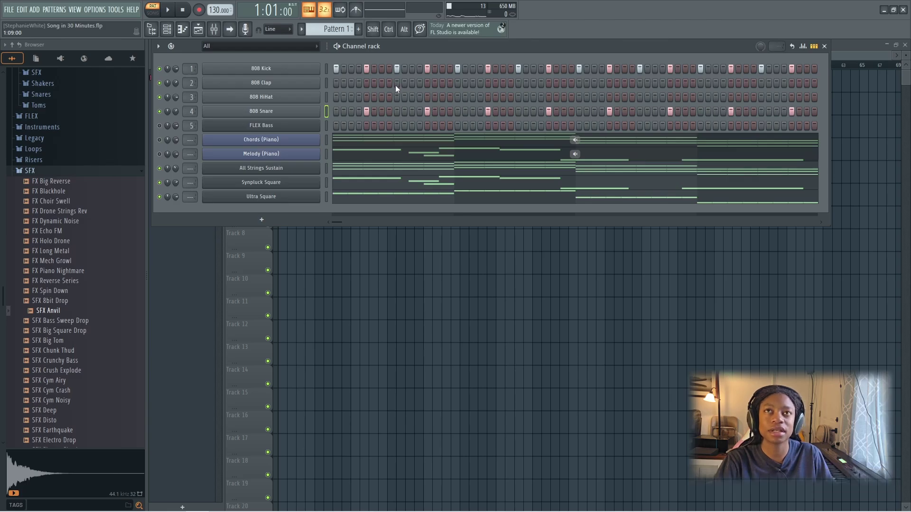
Play the pattern to hear the 808 kick and snare together with the instruments.
{"action": "key", "text": "space"}
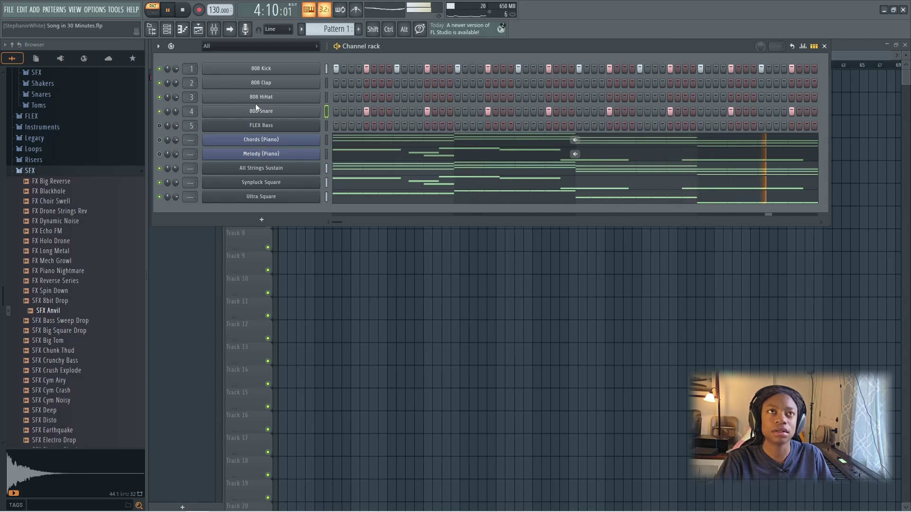
{"action": "key", "text": "space"}
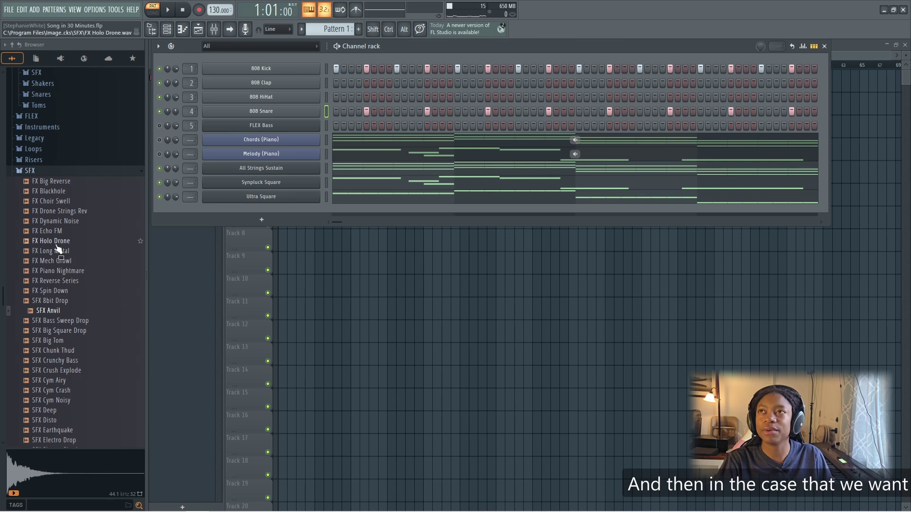
Collapse the SFX folder in the browser and open the Snares folder of the Drums (ModeAudio) pack.
{"action": "scroll", "coordinate": [73, 252], "scroll_direction": "up", "scroll_amount": 4}
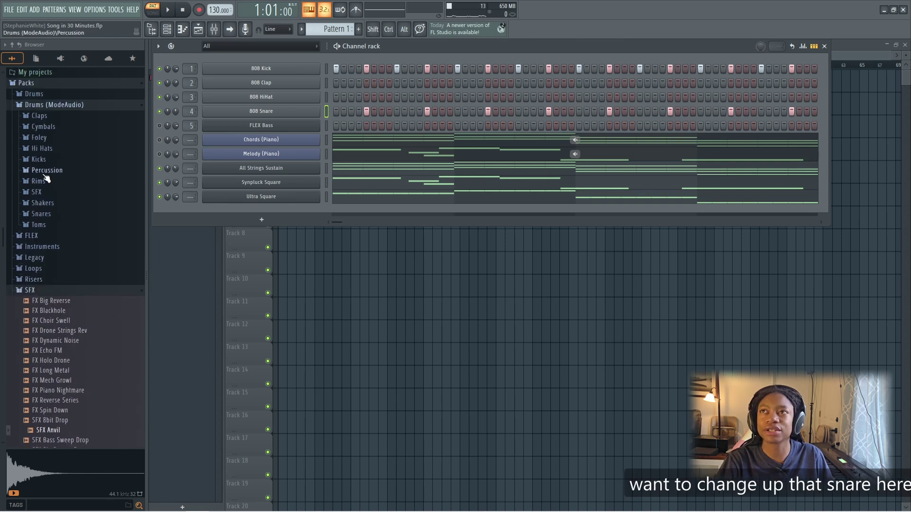
{"action": "scroll", "coordinate": [78, 212], "scroll_direction": "up", "scroll_amount": 5}
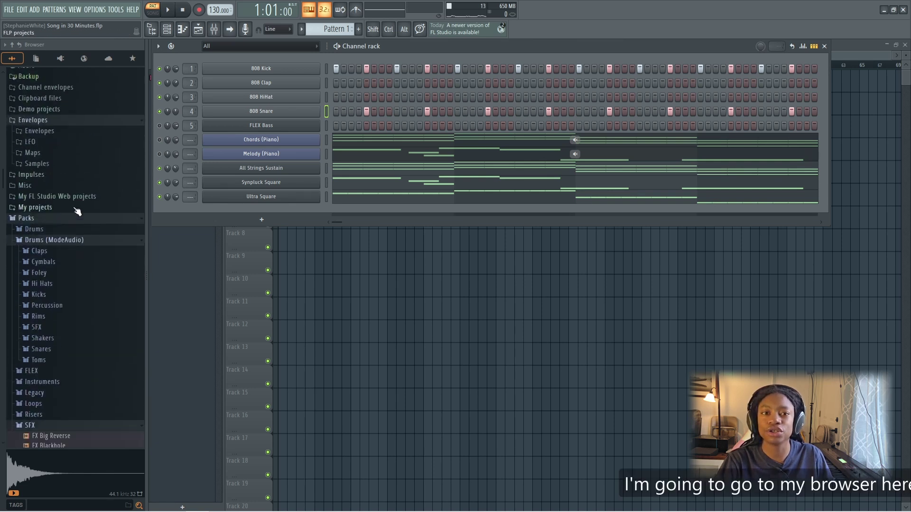
{"action": "scroll", "coordinate": [77, 212], "scroll_direction": "down", "scroll_amount": 5}
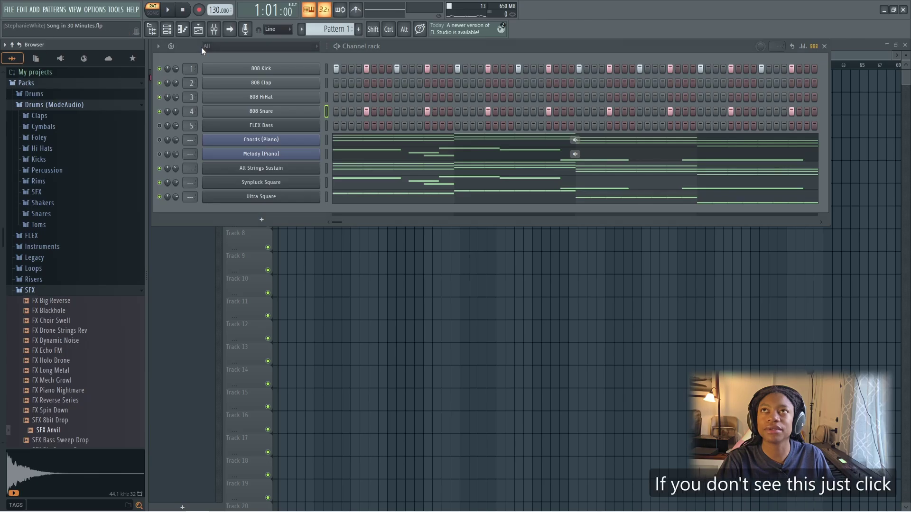
{"action": "left_click", "coordinate": [154, 30]}
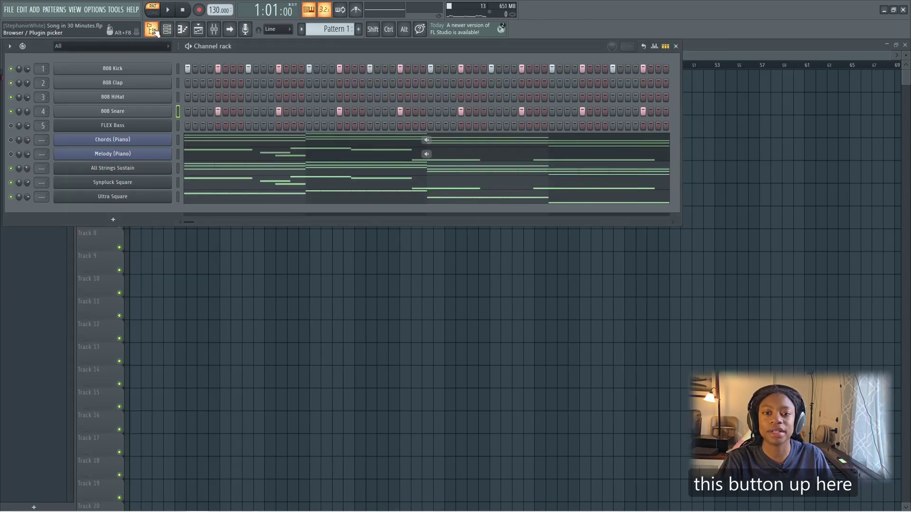
{"action": "left_click", "coordinate": [153, 30]}
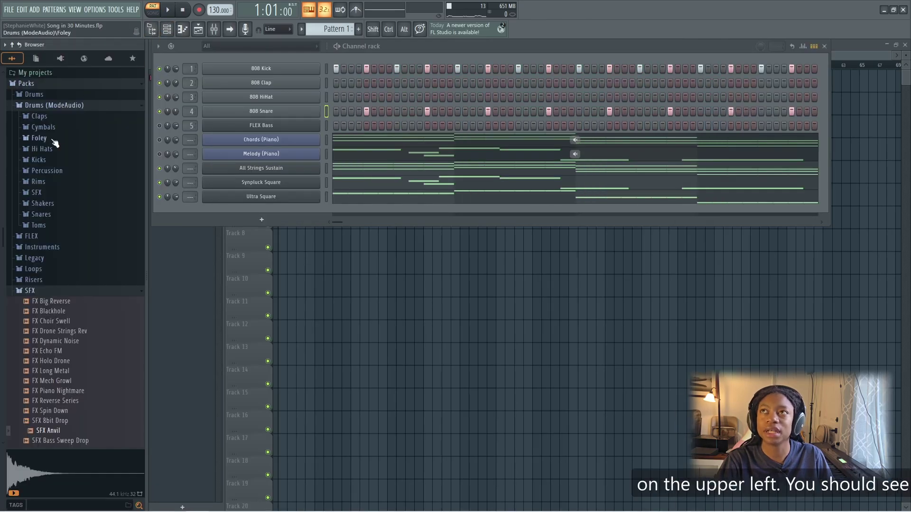
{"action": "left_click", "coordinate": [84, 291]}
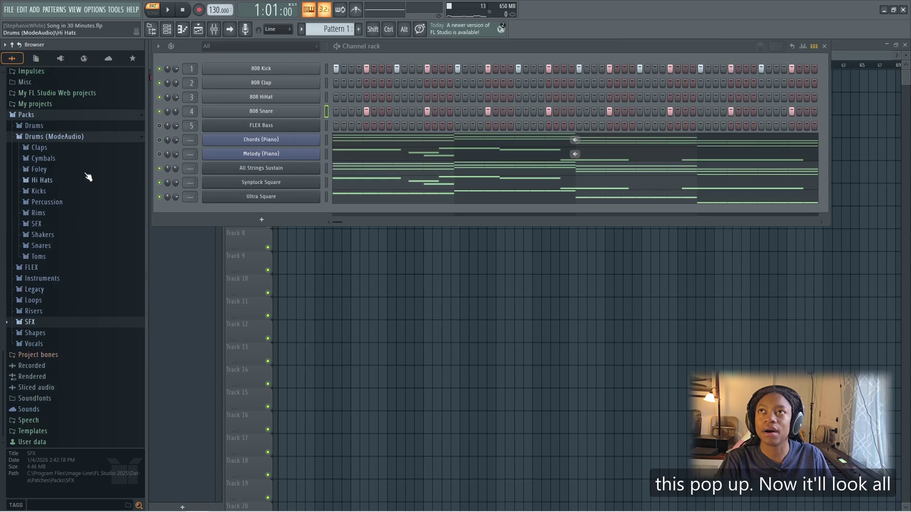
{"action": "left_click", "coordinate": [111, 139]}
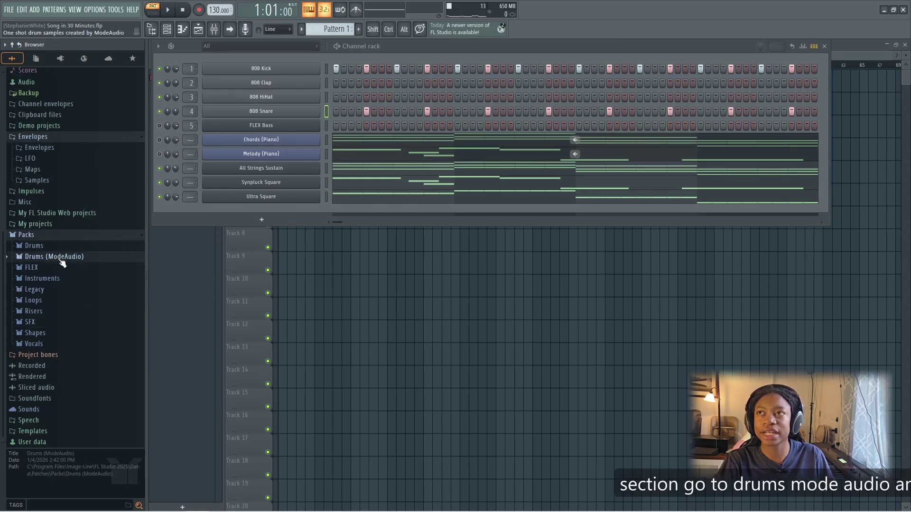
{"action": "left_click", "coordinate": [44, 258]}
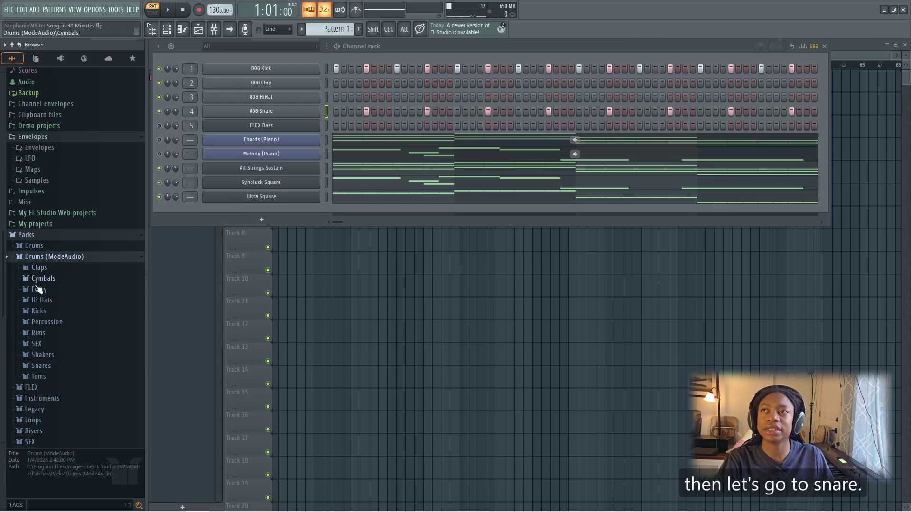
{"action": "left_click", "coordinate": [41, 366]}
Audition several Attack Snare and Collider snare samples from the Snares folder.
{"action": "left_click", "coordinate": [65, 328]}
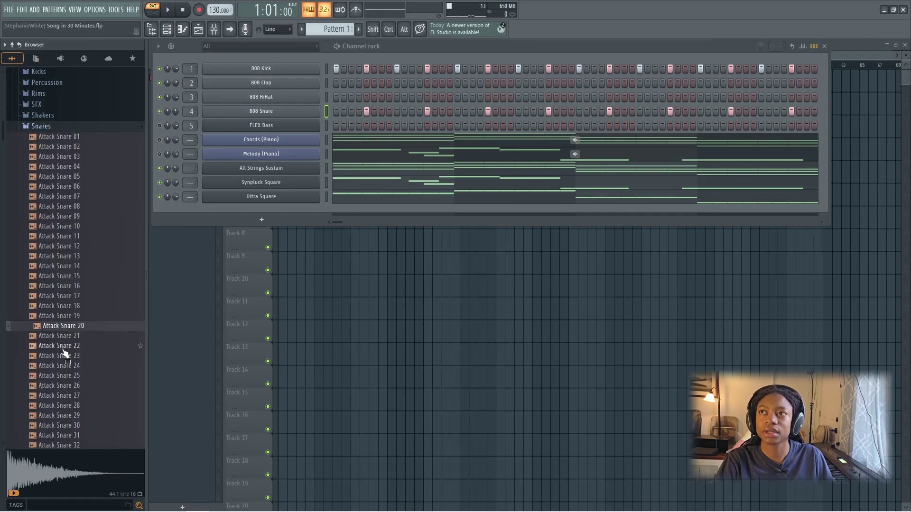
{"action": "left_click", "coordinate": [69, 377]}
{"action": "scroll", "coordinate": [69, 389], "scroll_direction": "down", "scroll_amount": 5}
{"action": "left_click", "coordinate": [70, 388]}
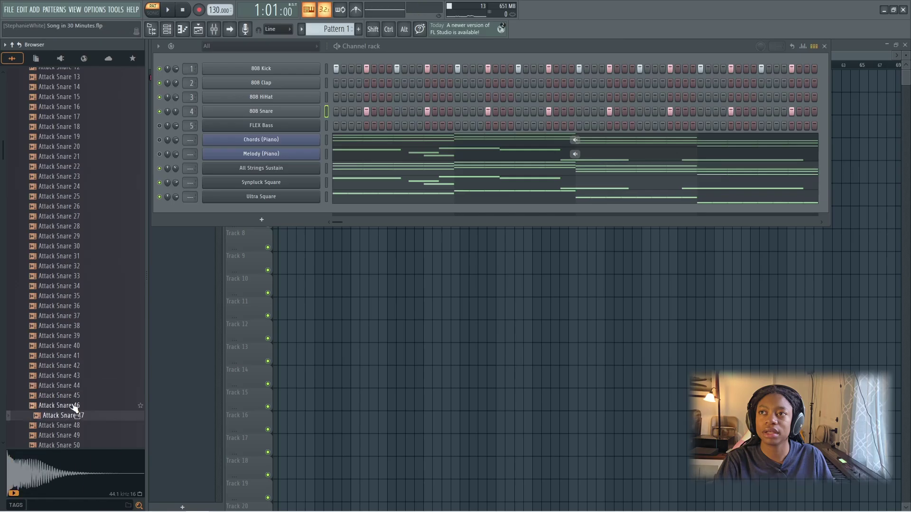
{"action": "scroll", "coordinate": [76, 401], "scroll_direction": "down", "scroll_amount": 8}
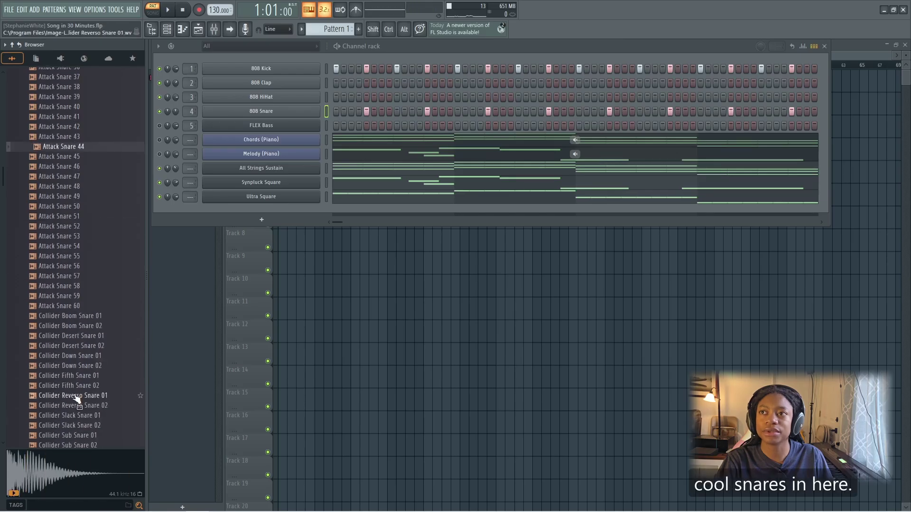
{"action": "left_click", "coordinate": [76, 396]}
{"action": "left_click", "coordinate": [79, 307]}
{"action": "left_click", "coordinate": [66, 346]}
{"action": "left_click", "coordinate": [64, 415]}
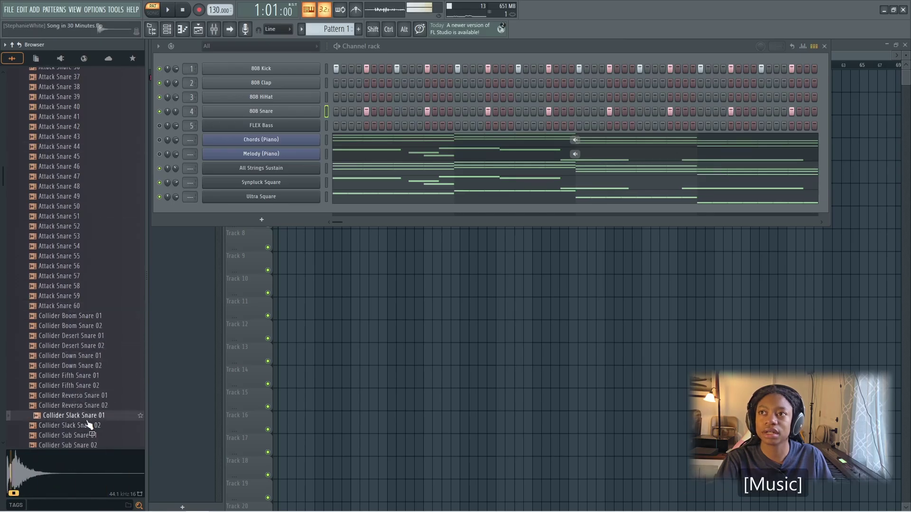
Audition the Collider Slack Snare samples and Downstream Snare 03.
{"action": "scroll", "coordinate": [62, 429], "scroll_direction": "down", "scroll_amount": 4}
{"action": "left_click", "coordinate": [71, 395]}
{"action": "left_click", "coordinate": [83, 296]}
{"action": "left_click", "coordinate": [84, 306]}
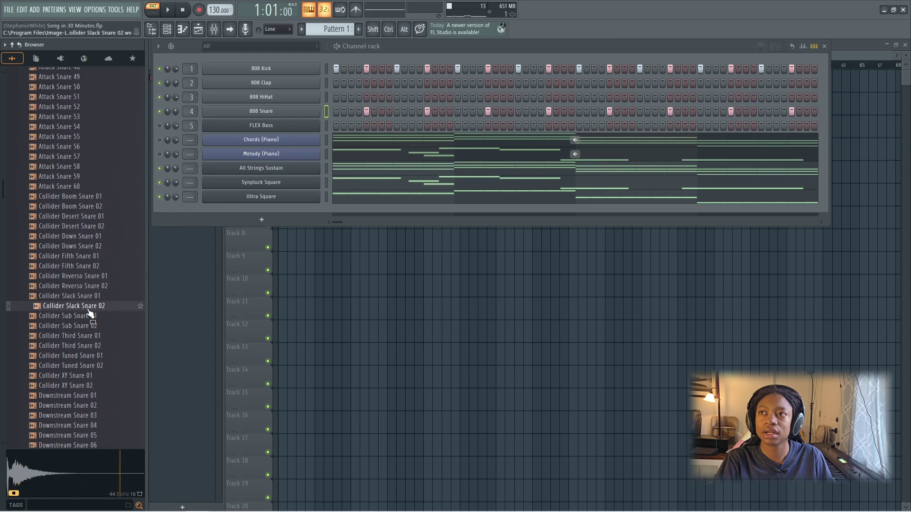
{"action": "left_click", "coordinate": [84, 297]}
{"action": "left_click", "coordinate": [84, 415]}
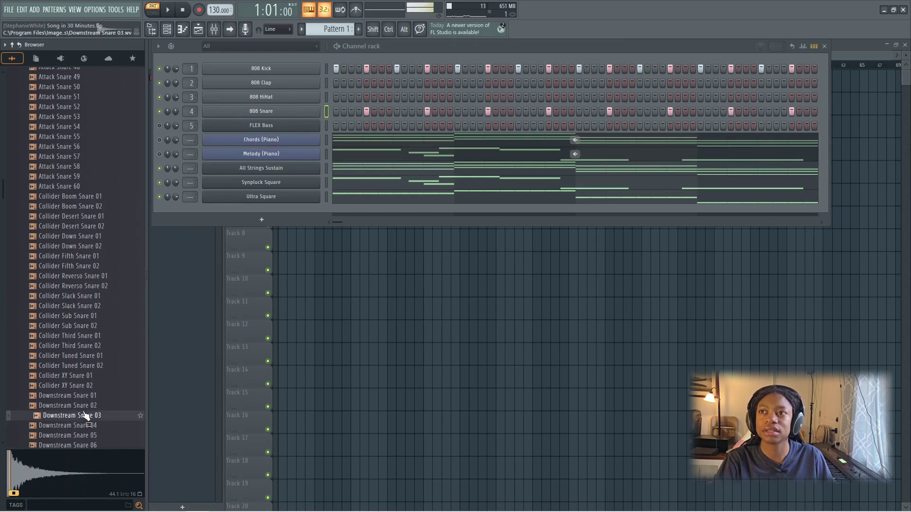
{"action": "scroll", "coordinate": [85, 415], "scroll_direction": "down", "scroll_amount": 4}
Audition the Fracture snares, load Fracture Snare 01 in place of 808 Snare, and play the pattern.
{"action": "left_click", "coordinate": [84, 407]}
{"action": "left_click", "coordinate": [85, 425]}
{"action": "left_click", "coordinate": [84, 435]}
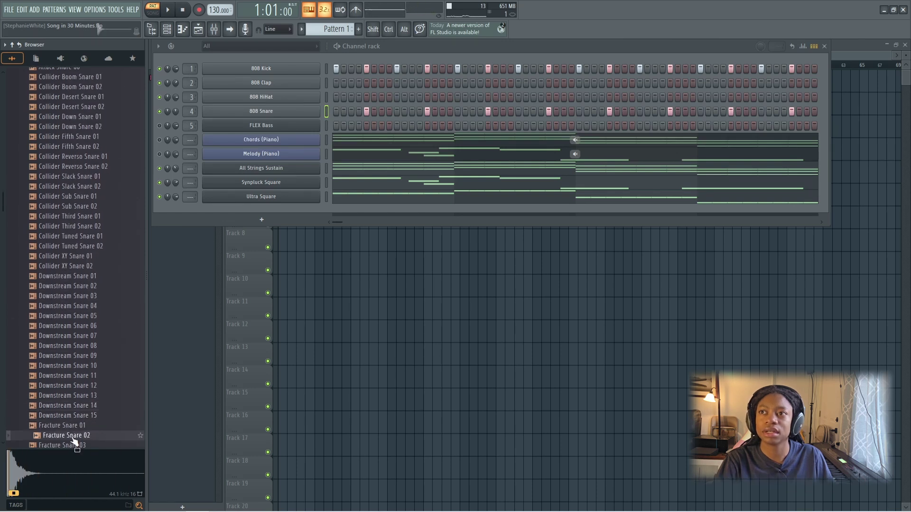
{"action": "scroll", "coordinate": [85, 435], "scroll_direction": "down", "scroll_amount": 4}
{"action": "left_click_drag", "start_coordinate": [84, 306], "coordinate": [272, 113]}
{"action": "key", "text": "space"}
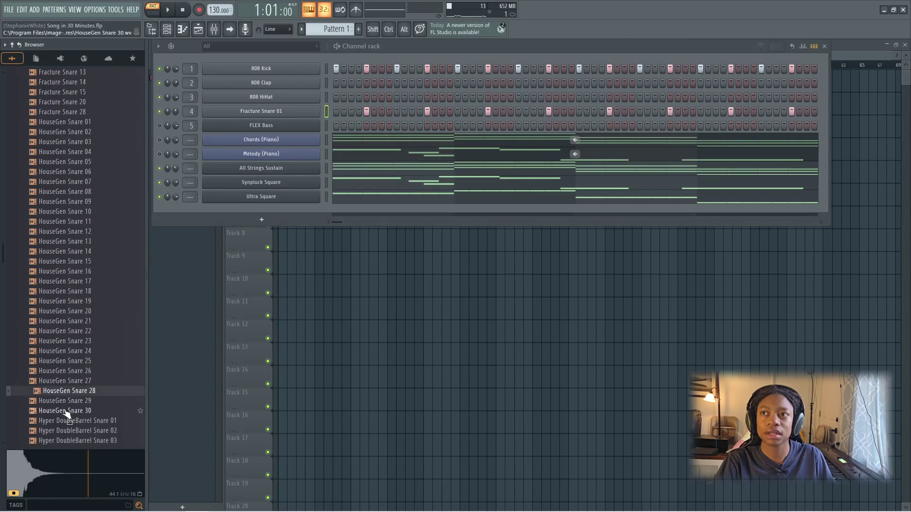
Load HouseGen Snare 28 into the snare channel and lower its volume to 43% during playback.
{"action": "left_click_drag", "start_coordinate": [43, 392], "coordinate": [267, 111]}
{"action": "key", "text": "space"}
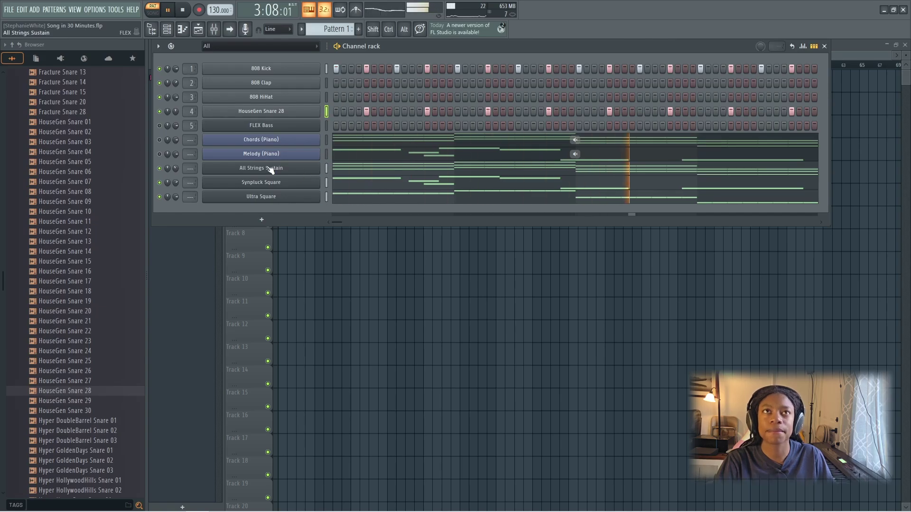
{"action": "left_click_drag", "start_coordinate": [175, 112], "coordinate": [176, 116]}
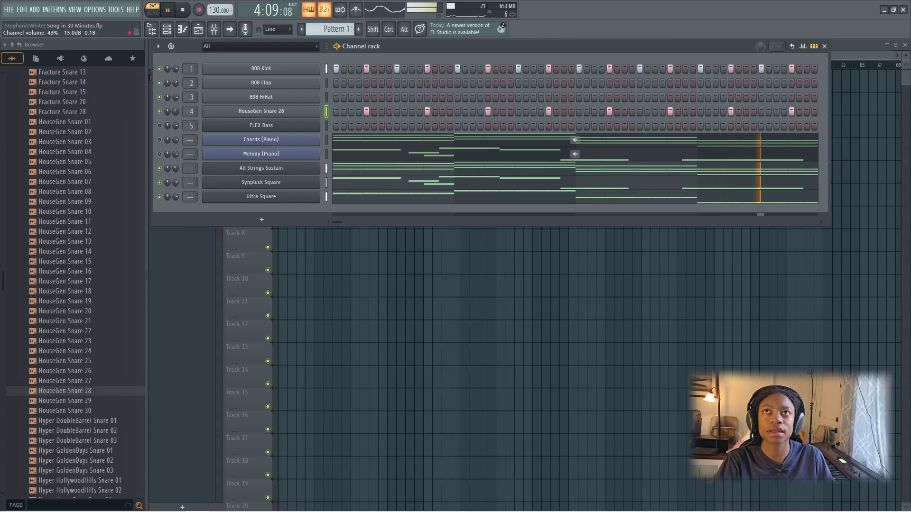
{"action": "key", "text": "space"}
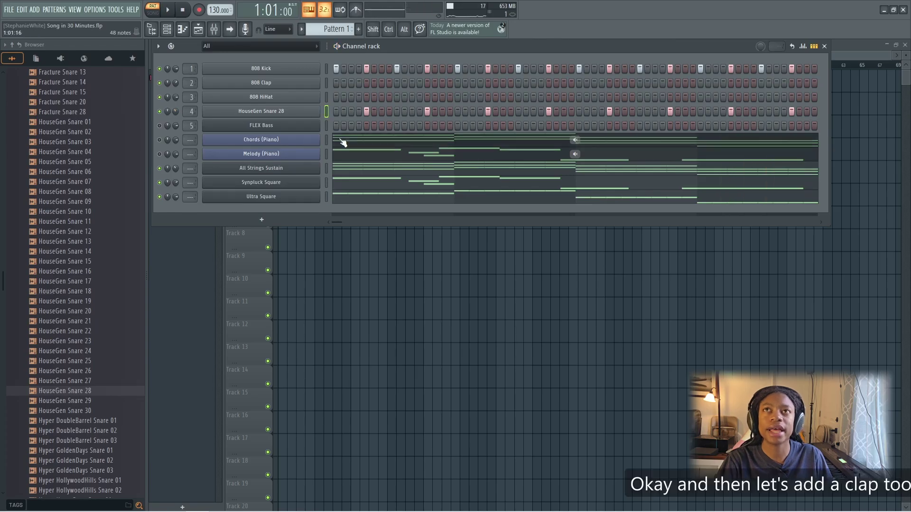
Add 808 Clap hits on the same steps as the snare hits and play the pattern.
{"action": "left_click", "coordinate": [367, 84]}
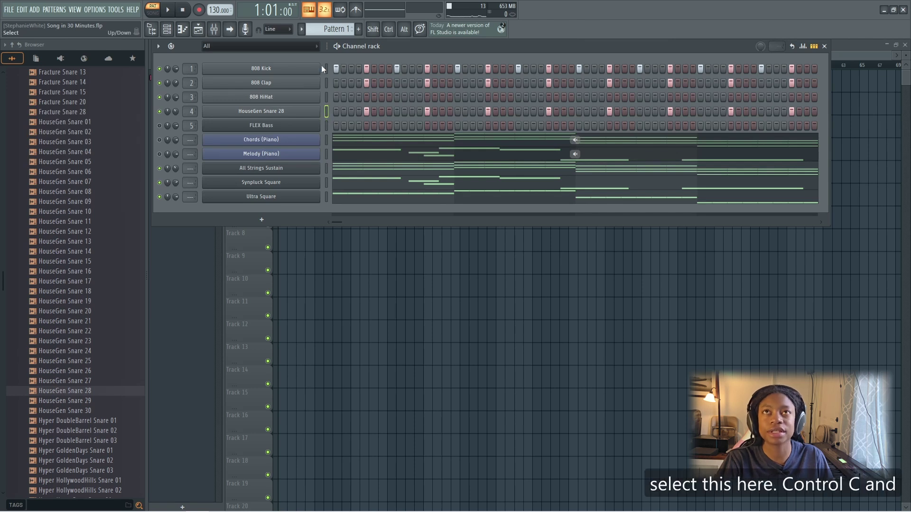
{"action": "key", "text": "space"}
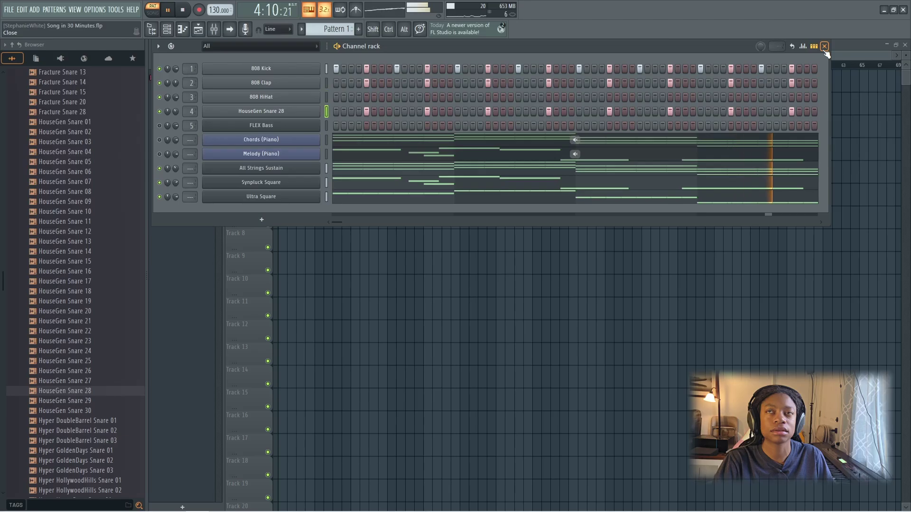
{"action": "key", "text": "space"}
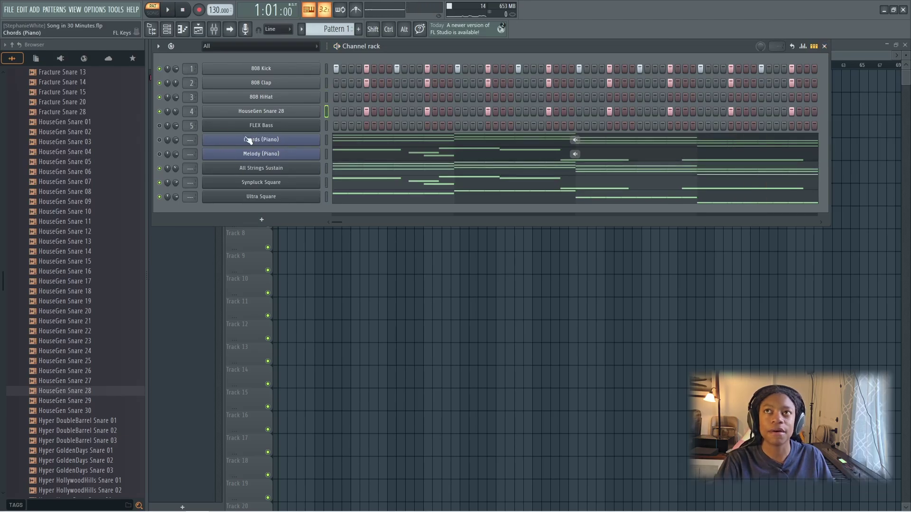
Delete the unused FLEX Bass channel from the channel rack.
{"action": "right_click", "coordinate": [276, 126]}
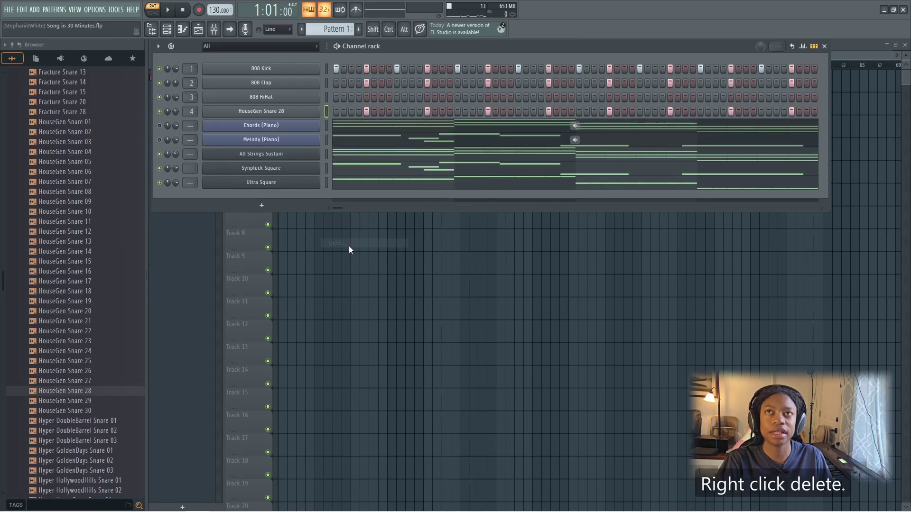
{"action": "left_click", "coordinate": [348, 244]}
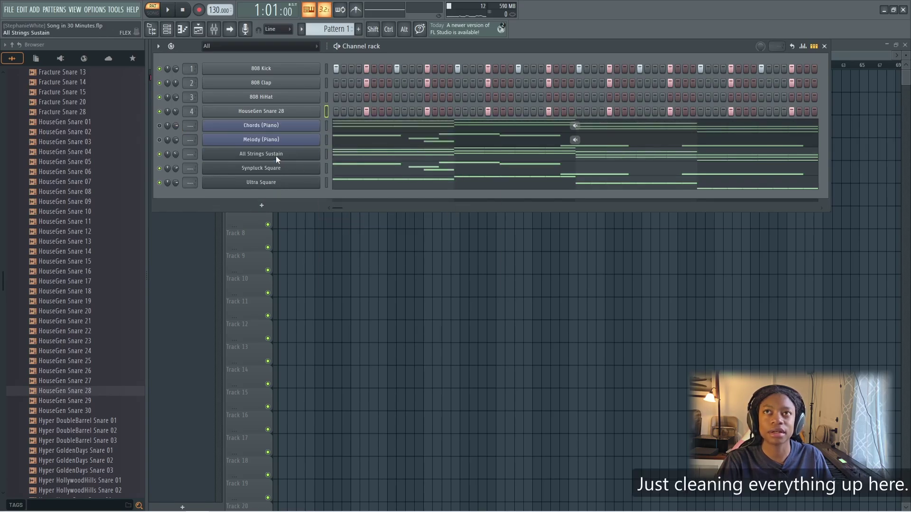
Rename the All Strings Sustain channel as "Chords - All Strings Sustain" and color it green.
{"action": "right_click", "coordinate": [276, 157]}
{"action": "left_click", "coordinate": [279, 158]}
{"action": "middle_click", "coordinate": [278, 159]}
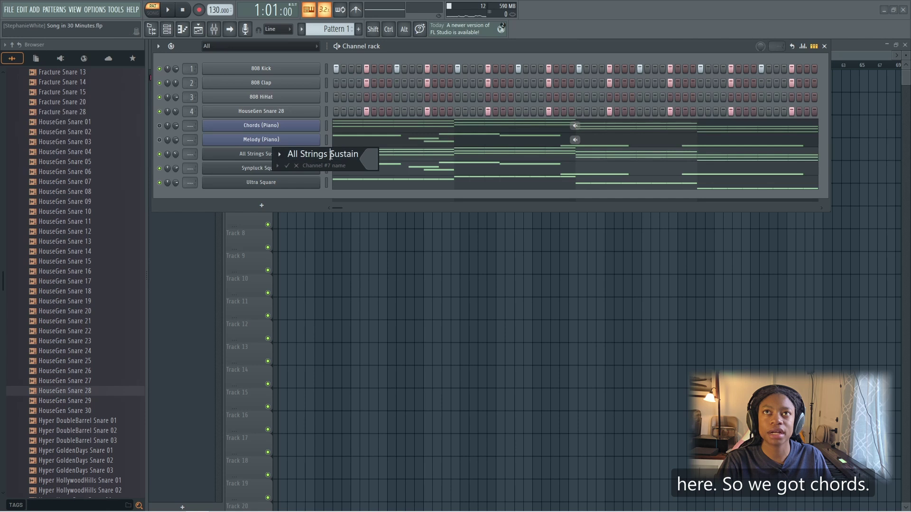
{"action": "type", "text": "Chords "}
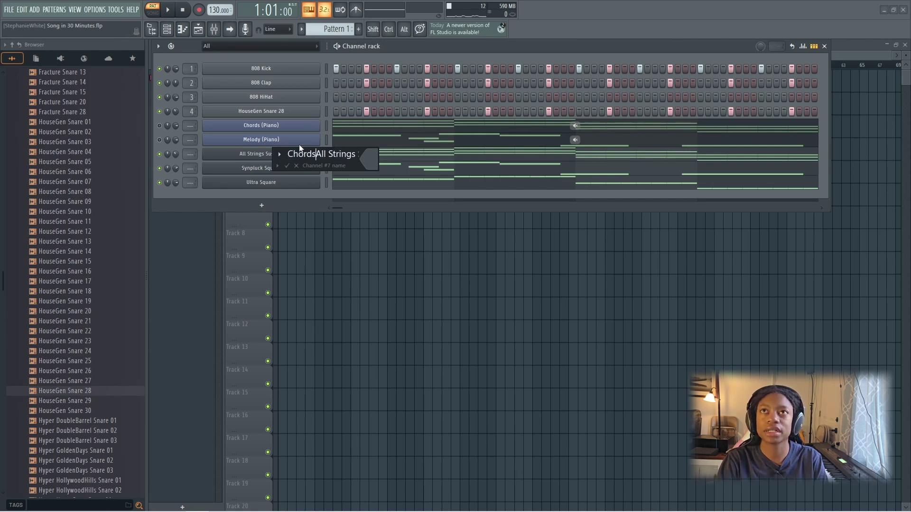
{"action": "type", "text": "-"}
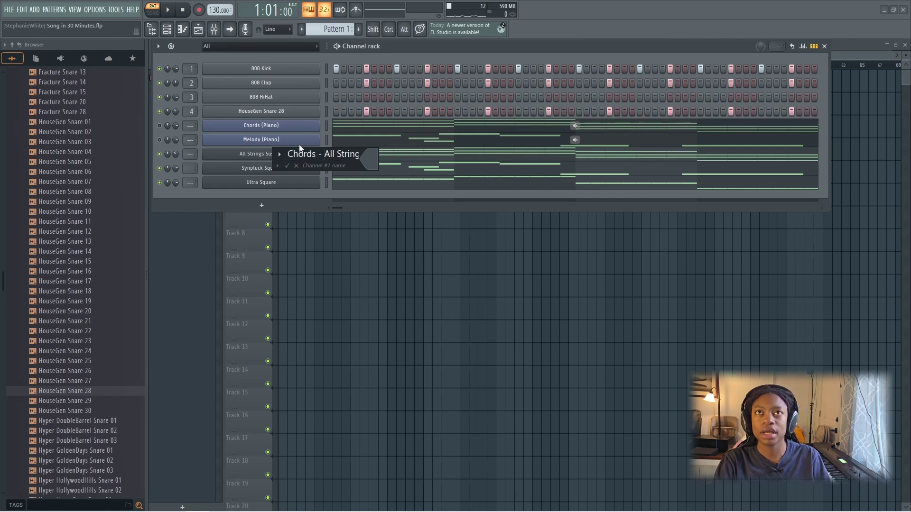
{"action": "left_click", "coordinate": [368, 156]}
{"action": "left_click", "coordinate": [431, 250]}
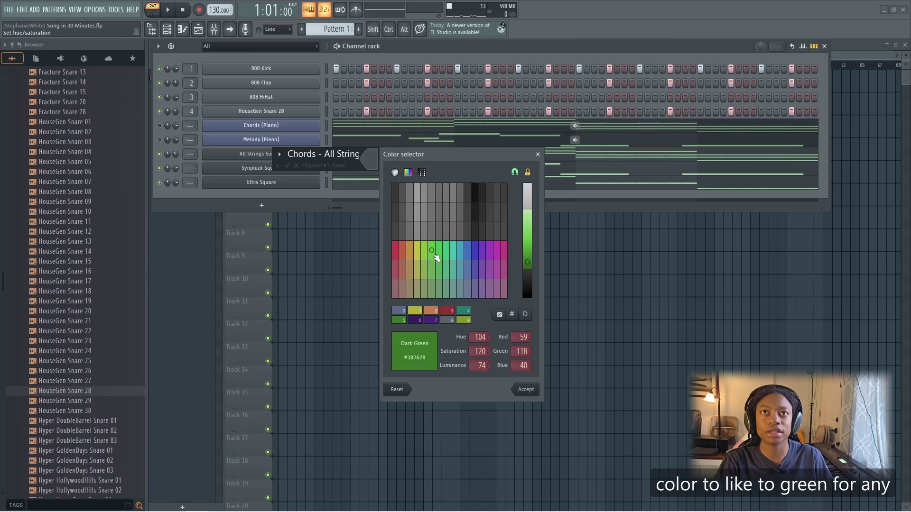
{"action": "left_click", "coordinate": [528, 390]}
{"action": "key", "text": "Return"}
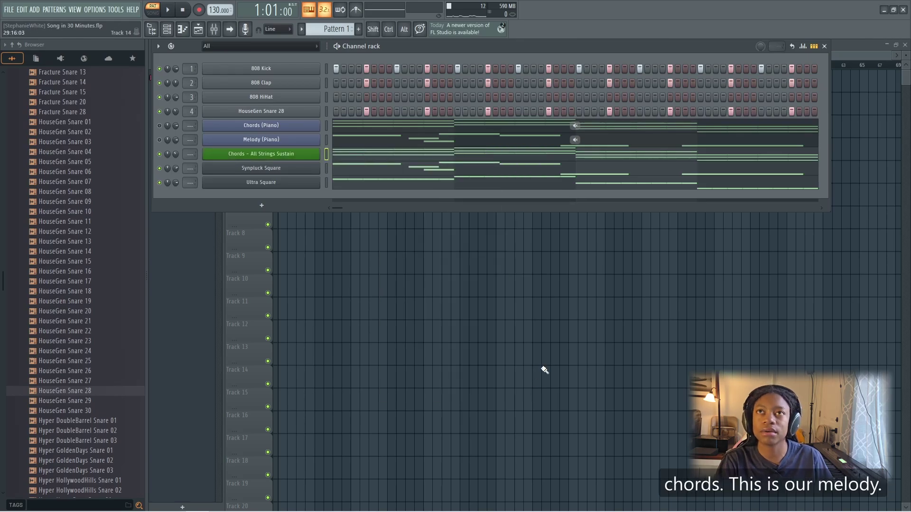
Rename the Synpluck Square channel as "Melody - Synpluck Square" and color it Light Sea Green (#36A194).
{"action": "left_click", "coordinate": [260, 169], "text": "shift"}
{"action": "left_click", "coordinate": [283, 169]}
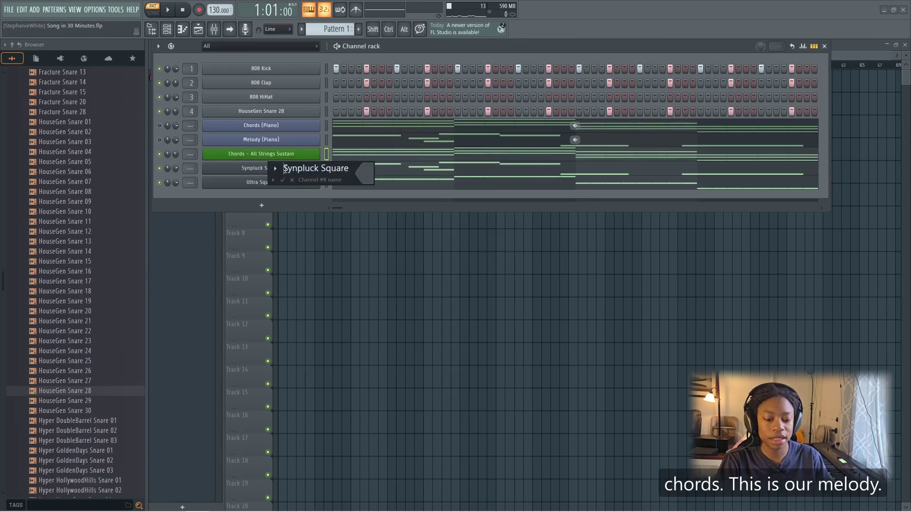
{"action": "type", "text": "Melody -"}
{"action": "left_click", "coordinate": [364, 174]}
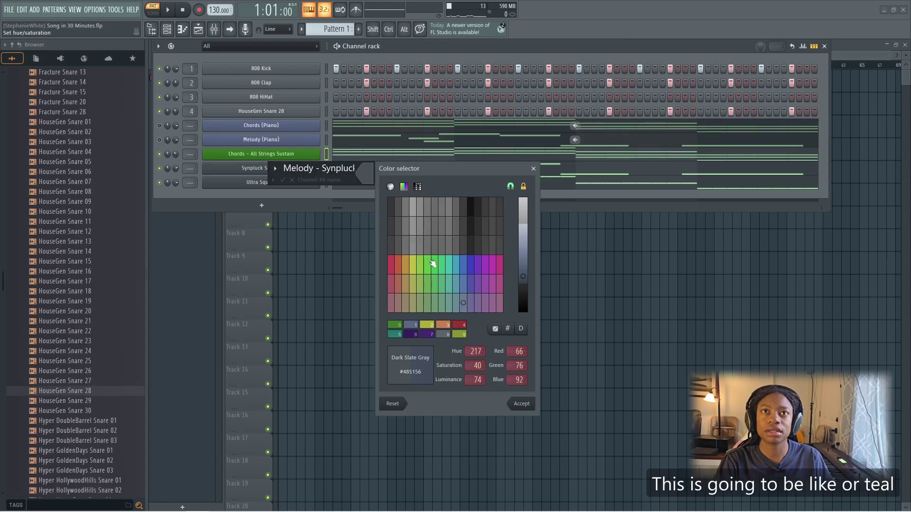
{"action": "left_click", "coordinate": [443, 265]}
{"action": "scroll", "coordinate": [524, 409], "scroll_direction": "up", "scroll_amount": 3}
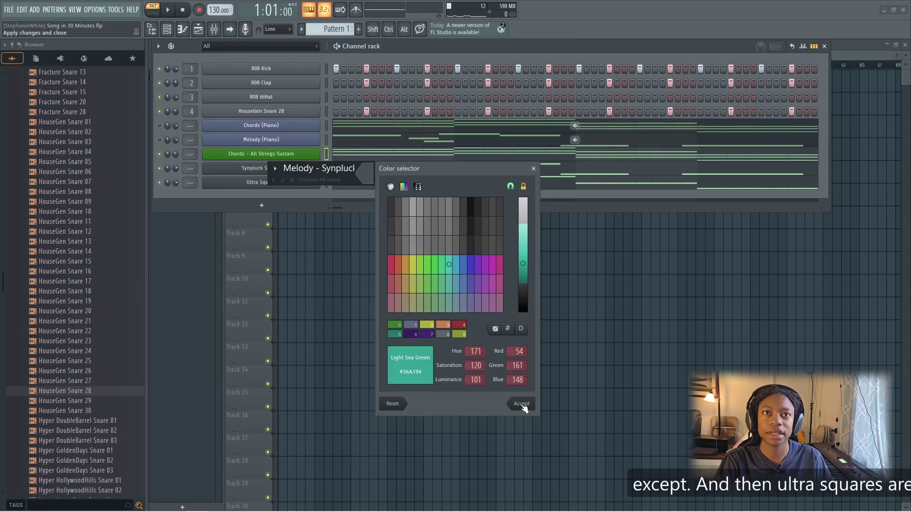
{"action": "left_click", "coordinate": [522, 404]}
{"action": "key", "text": "Return"}
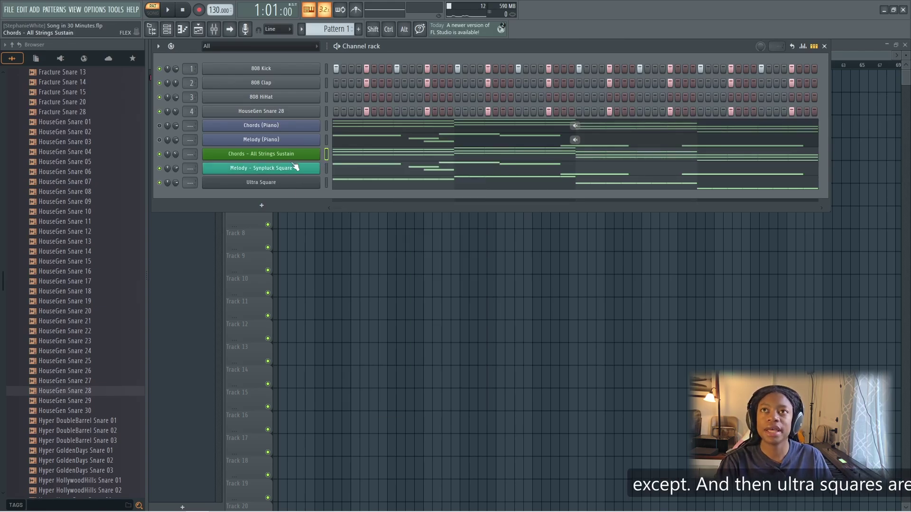
Rename the Ultra Square channel as "Bass - Ultra Square" and color it Dark Slate Blue (#382060).
{"action": "left_click", "coordinate": [284, 183], "text": "shift"}
{"action": "left_click", "coordinate": [294, 183]}
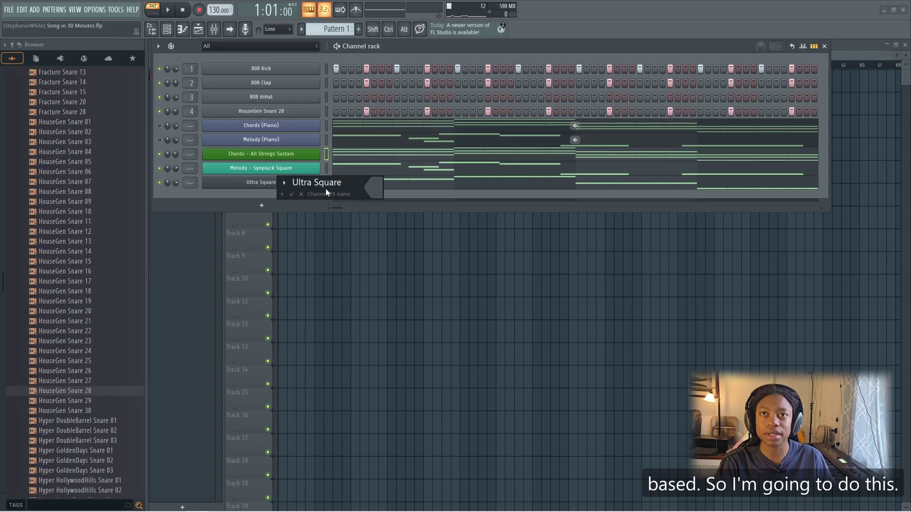
{"action": "type", "text": "Bass -"}
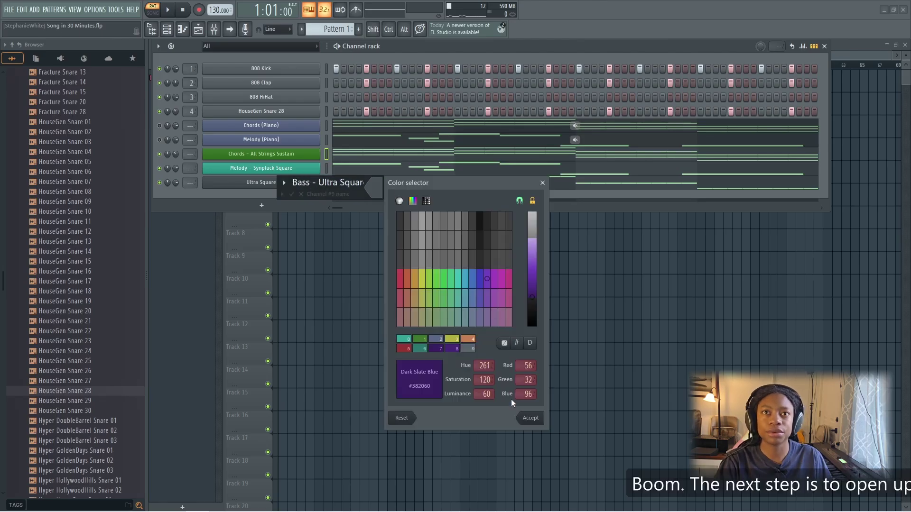
{"action": "left_click", "coordinate": [528, 417]}
{"action": "key", "text": "Return"}
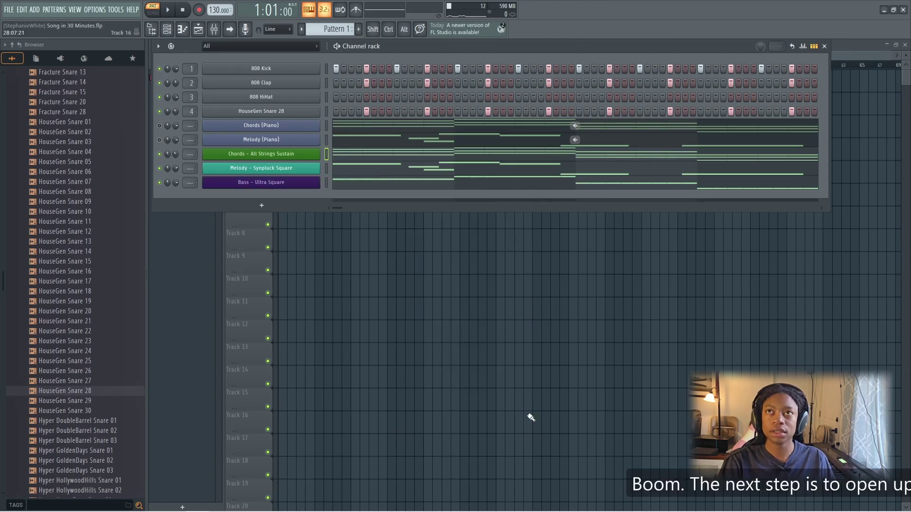
Bring up the empty playlist and place a Pattern 1 clip at bar 1 on Track 1.
{"action": "left_click", "coordinate": [199, 30]}
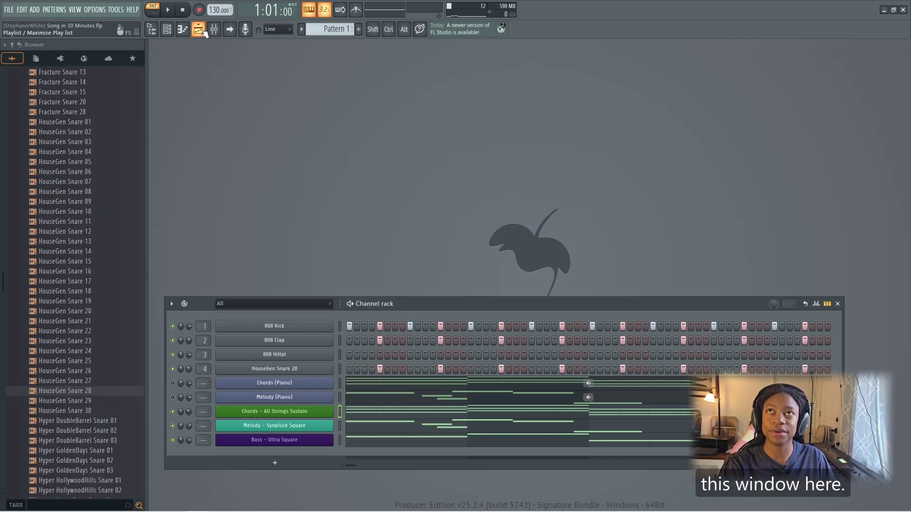
{"action": "left_click", "coordinate": [199, 30]}
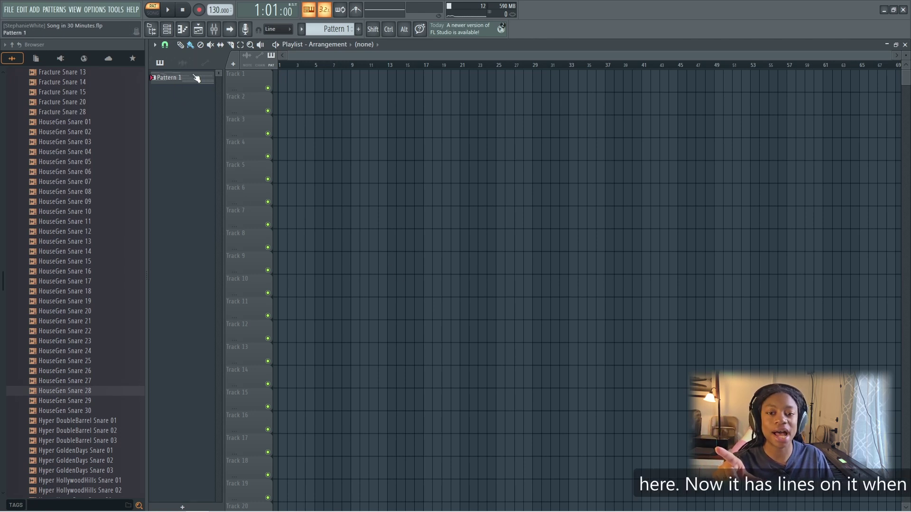
{"action": "left_click", "coordinate": [290, 86]}
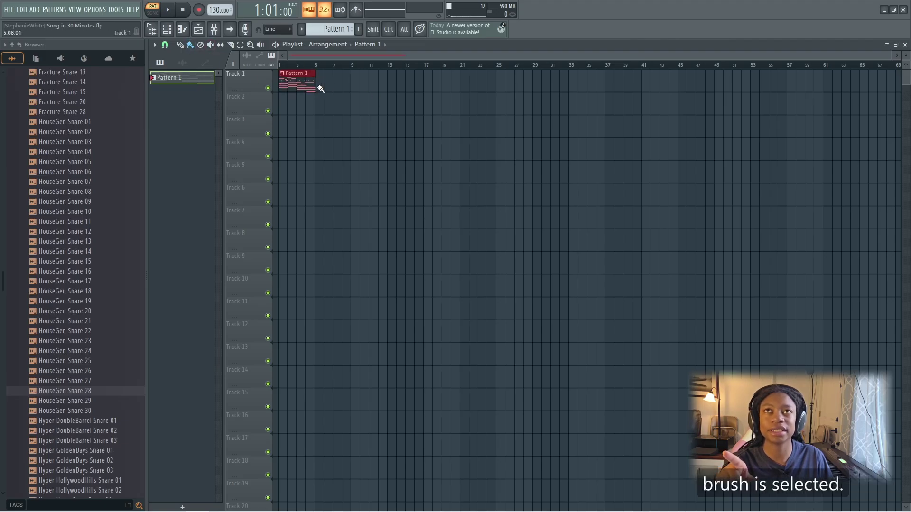
{"action": "mouse_move", "coordinate": [293, 82]}
{"action": "left_mouse_down"}
{"action": "mouse_move", "coordinate": [293, 102]}
{"action": "mouse_move", "coordinate": [292, 82]}
{"action": "left_mouse_up"}
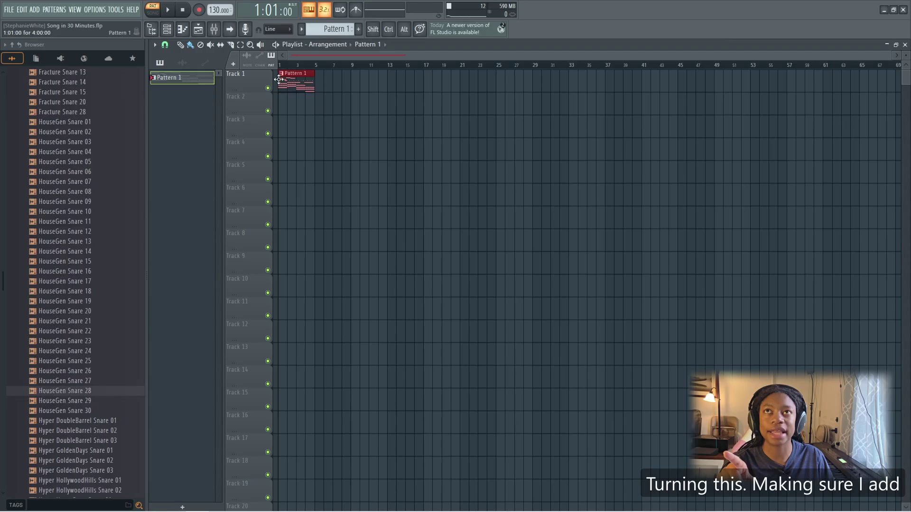
Enlarge the playlist tracks and play the arrangement in song mode from bar 1.
{"action": "scroll", "coordinate": [399, 95], "scroll_direction": "up", "scroll_amount": 6}
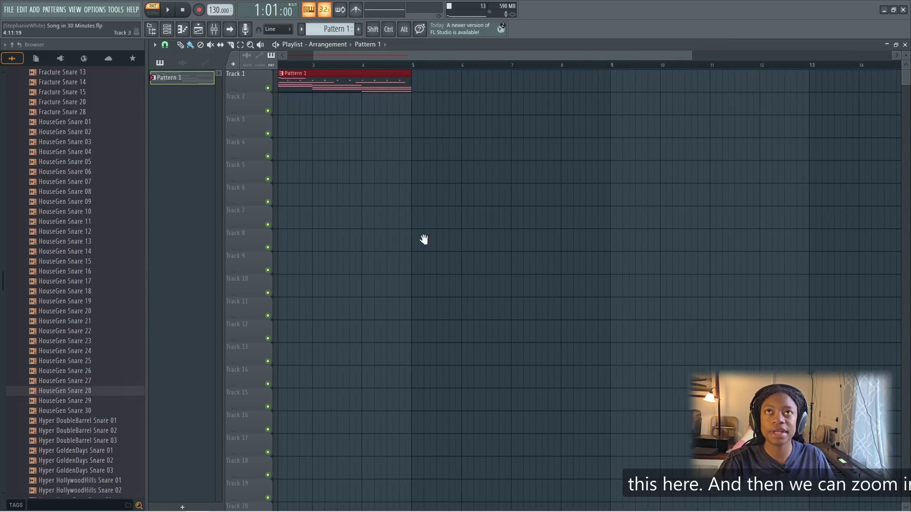
{"action": "scroll", "coordinate": [432, 135], "scroll_direction": "down", "scroll_amount": 6}
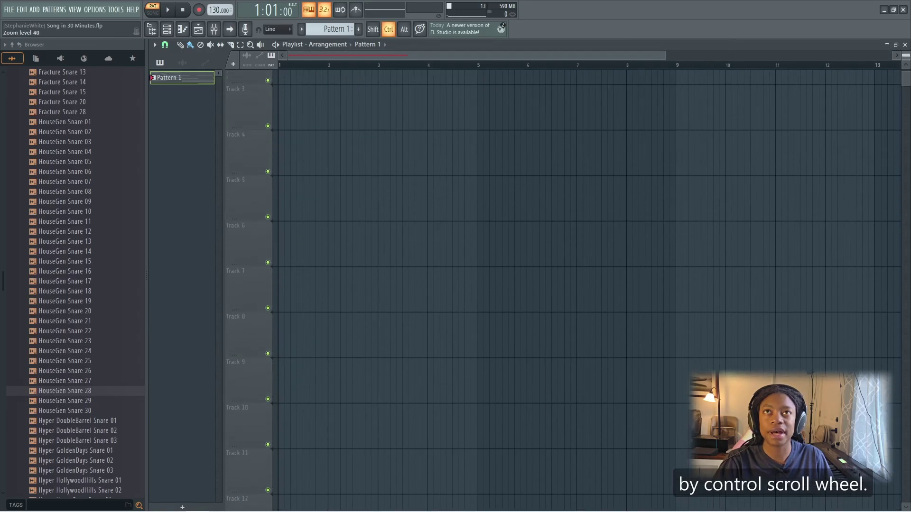
{"action": "scroll", "coordinate": [432, 135], "scroll_direction": "up", "scroll_amount": 5}
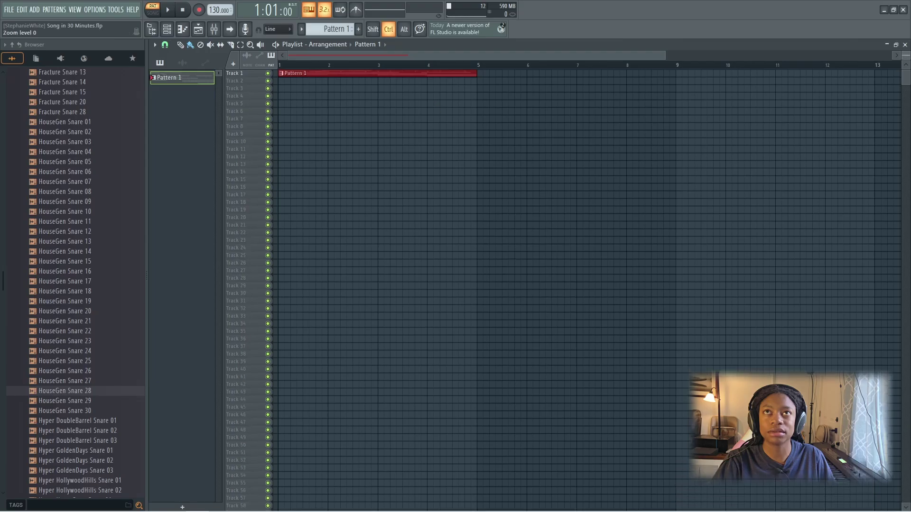
{"action": "scroll", "coordinate": [432, 135], "scroll_direction": "up", "scroll_amount": 3}
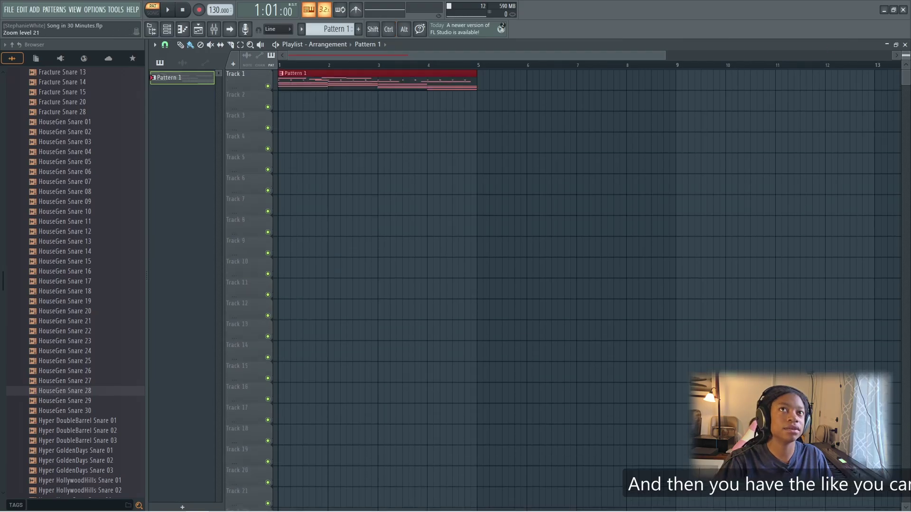
{"action": "scroll", "coordinate": [432, 136], "scroll_direction": "up", "scroll_amount": 2}
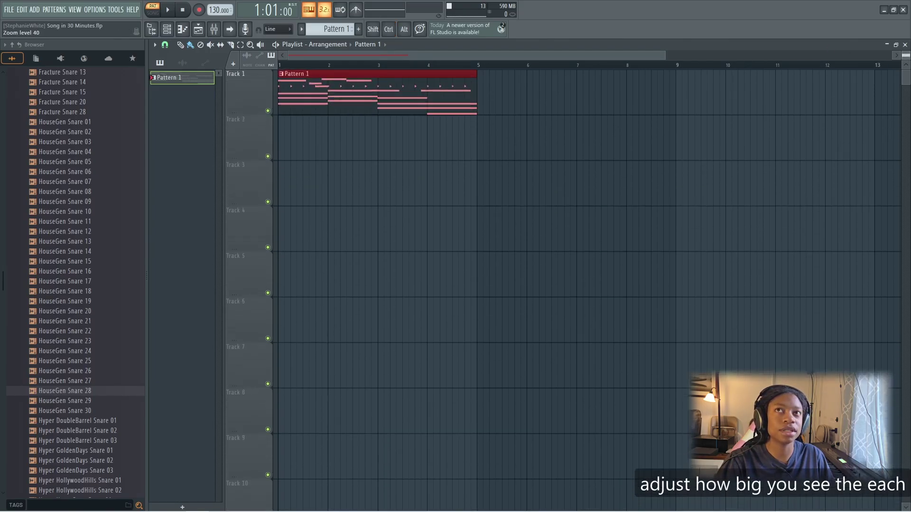
{"action": "scroll", "coordinate": [281, 66], "scroll_direction": "down", "scroll_amount": 1}
{"action": "left_click", "coordinate": [281, 66]}
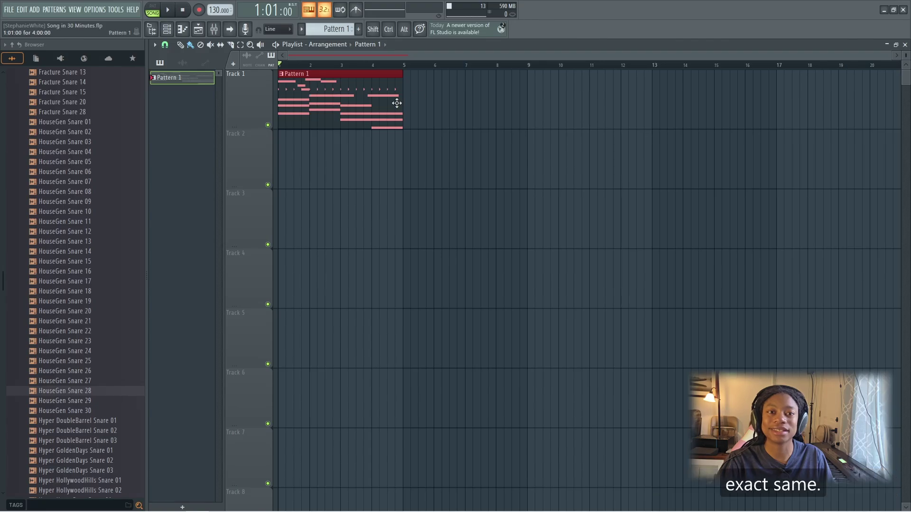
{"action": "key", "text": "space"}
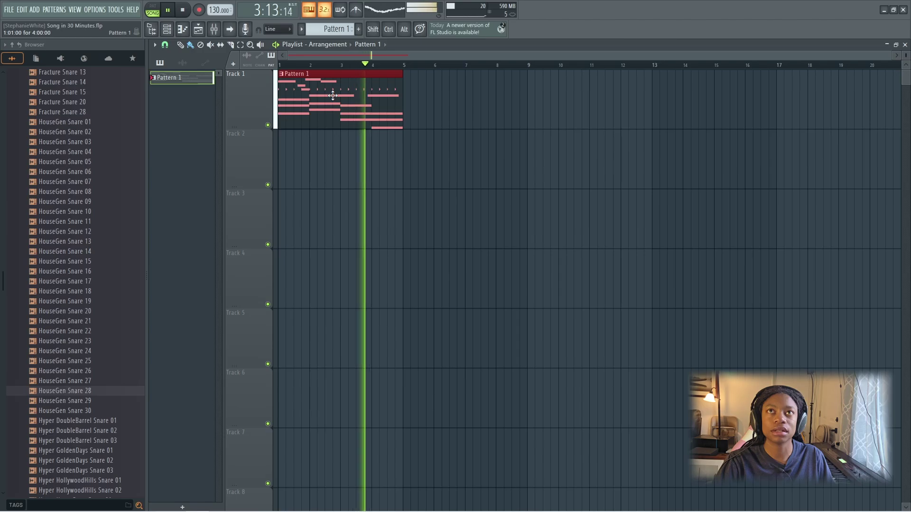
Add two more Pattern 1 clips on Track 1, at bars 5 and 9, and stop playback.
{"action": "left_click", "coordinate": [406, 116]}
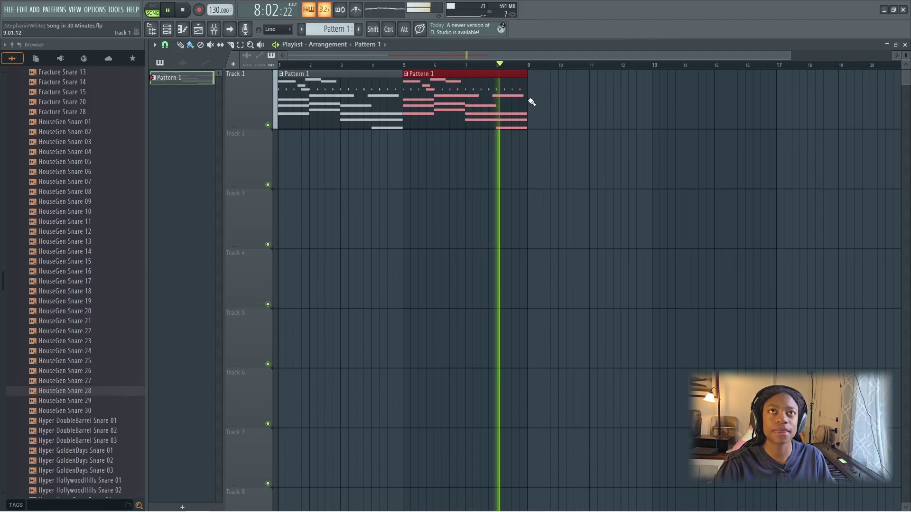
{"action": "key", "text": "space"}
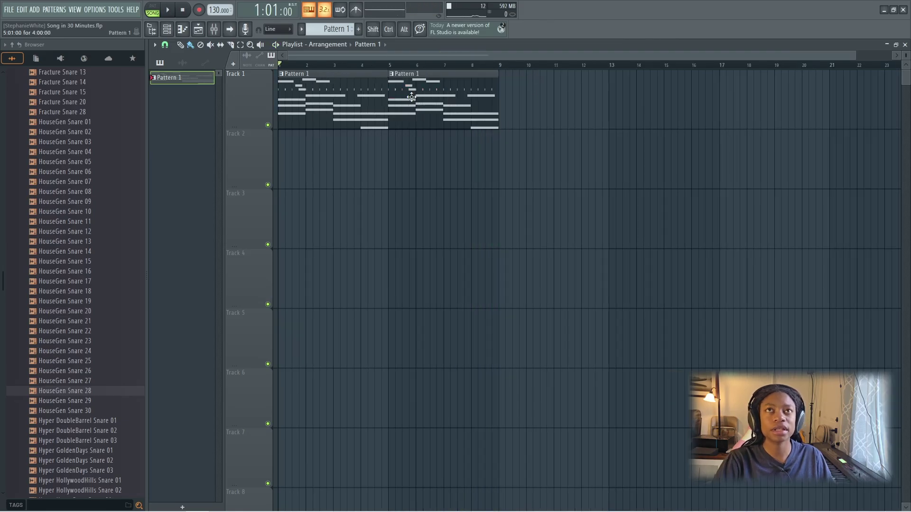
{"action": "left_click", "coordinate": [503, 106]}
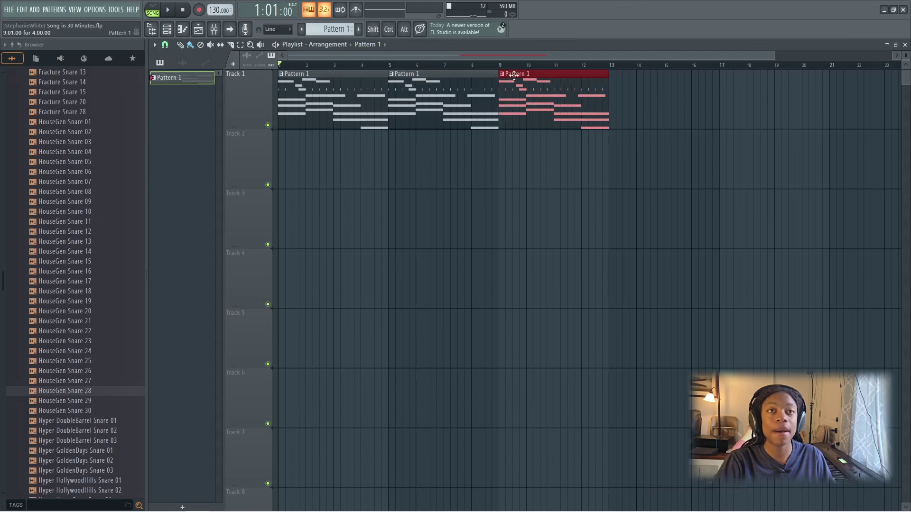
{"action": "right_click", "coordinate": [637, 97]}
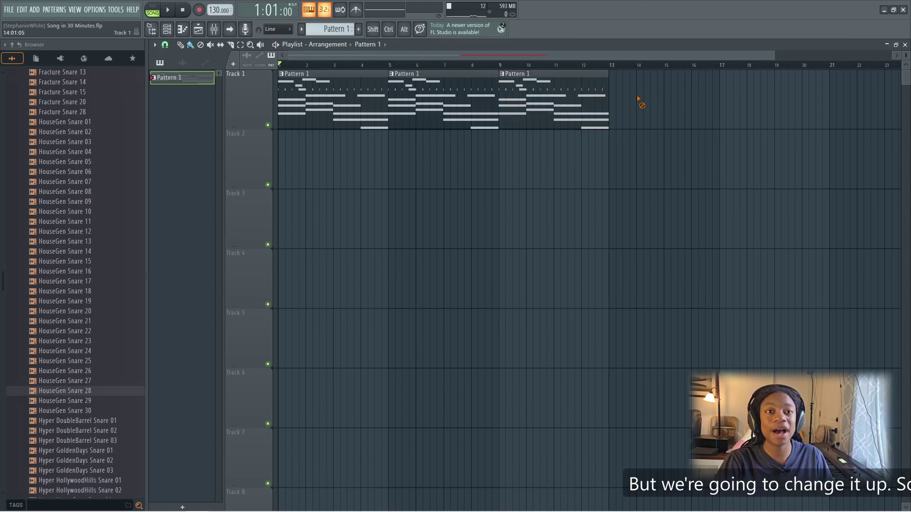
Make the Pattern 1 clip at bar 9 unique so it becomes a separate pattern.
{"action": "left_click", "coordinate": [503, 74]}
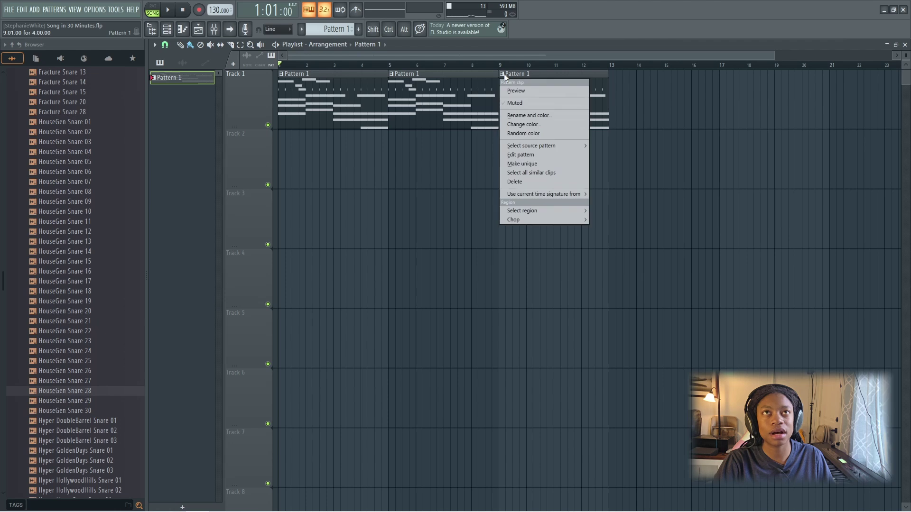
{"action": "key", "text": "Escape"}
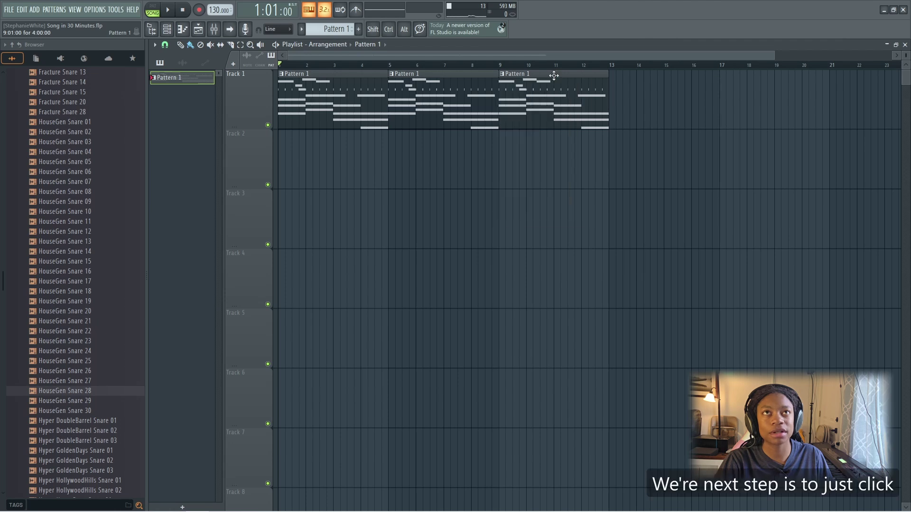
{"action": "left_click", "coordinate": [511, 77]}
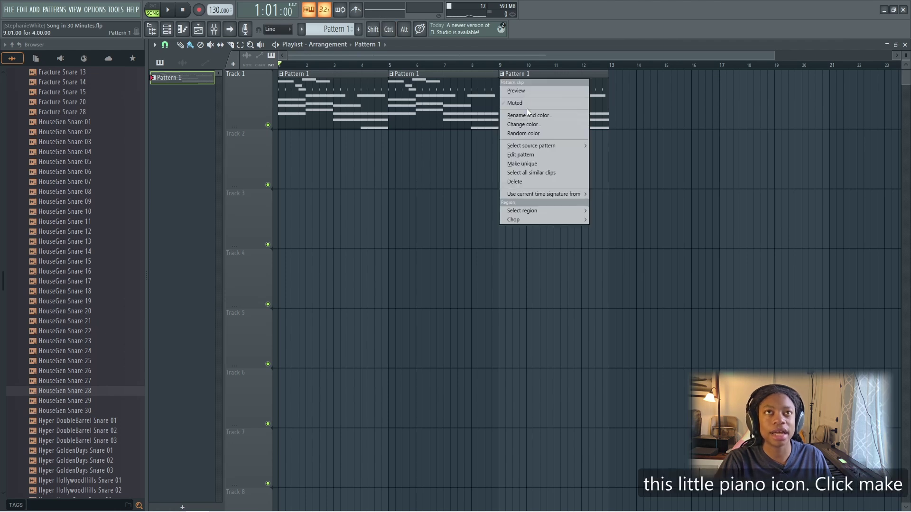
{"action": "left_click", "coordinate": [523, 164]}
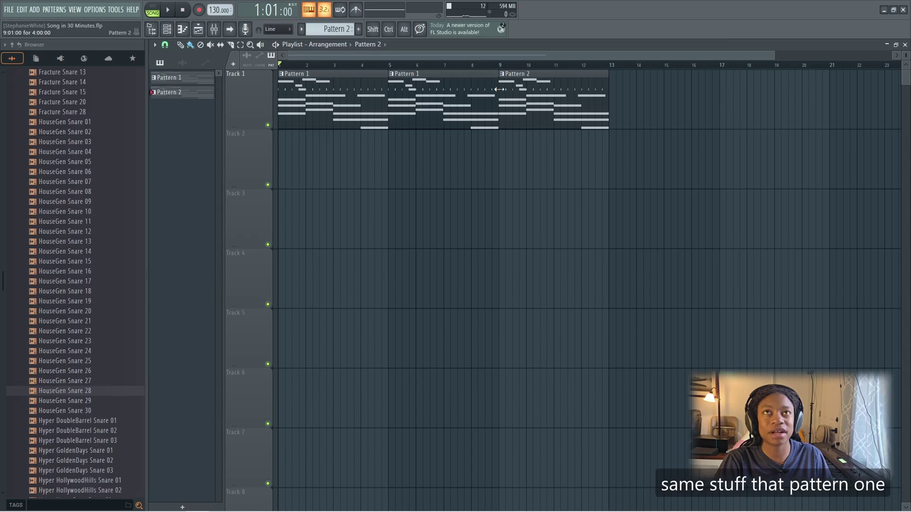
Show the channel rack for Pattern 2 and fill the 808 HiHat channel on each 2 steps.
{"action": "double_click", "coordinate": [570, 118]}
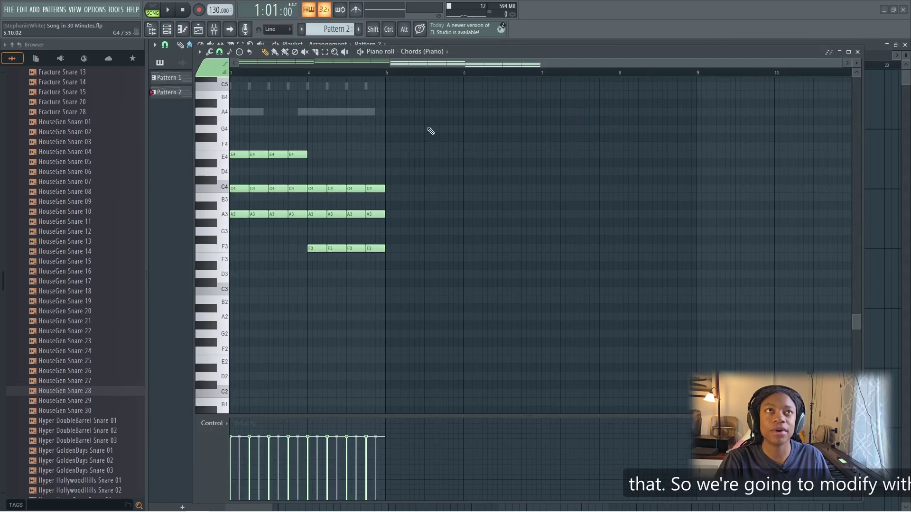
{"action": "left_click", "coordinate": [858, 52]}
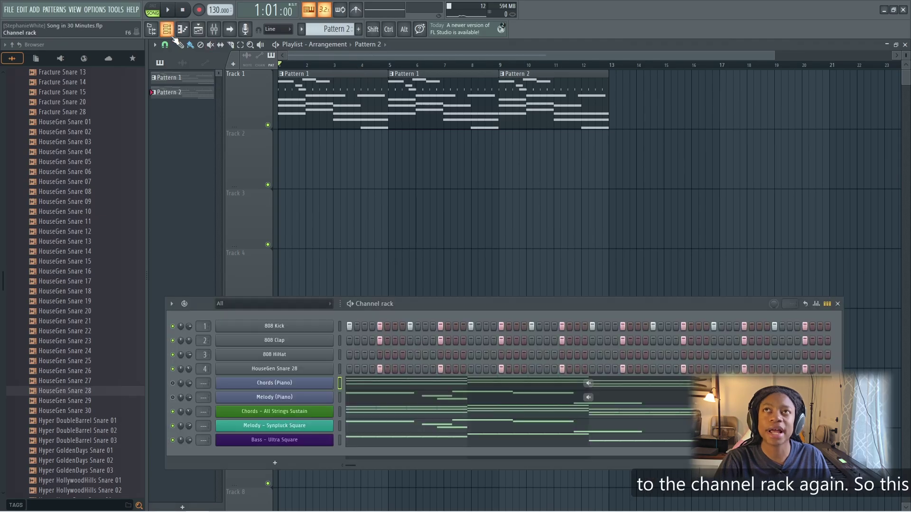
{"action": "left_click", "coordinate": [167, 30]}
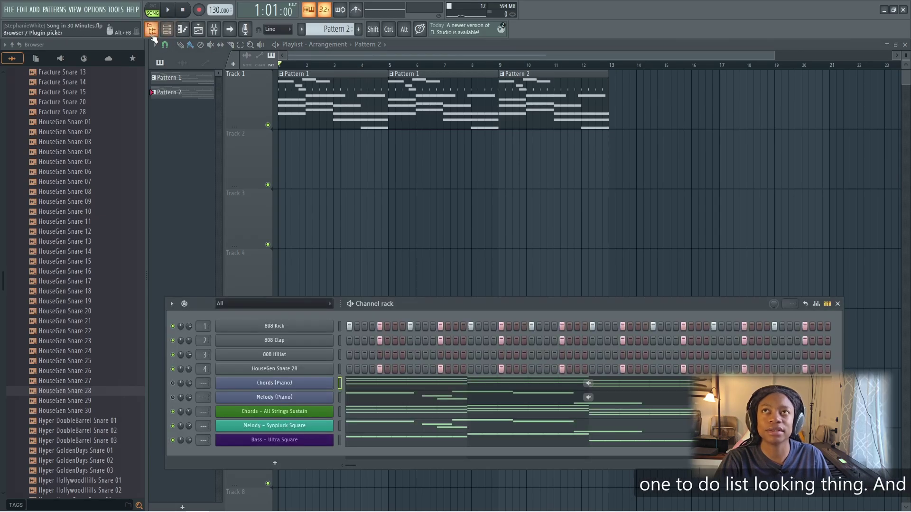
{"action": "left_click_drag", "start_coordinate": [456, 304], "coordinate": [486, 213]}
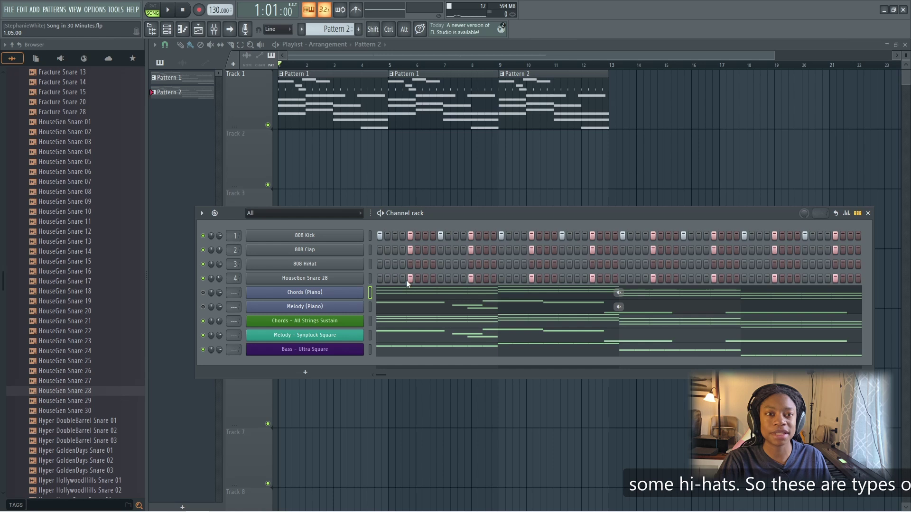
{"action": "right_click", "coordinate": [336, 265]}
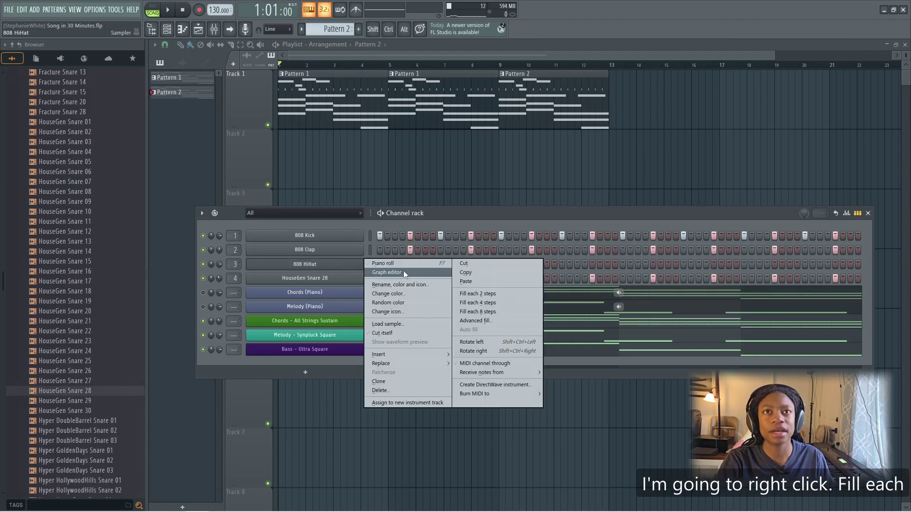
{"action": "left_click", "coordinate": [480, 294]}
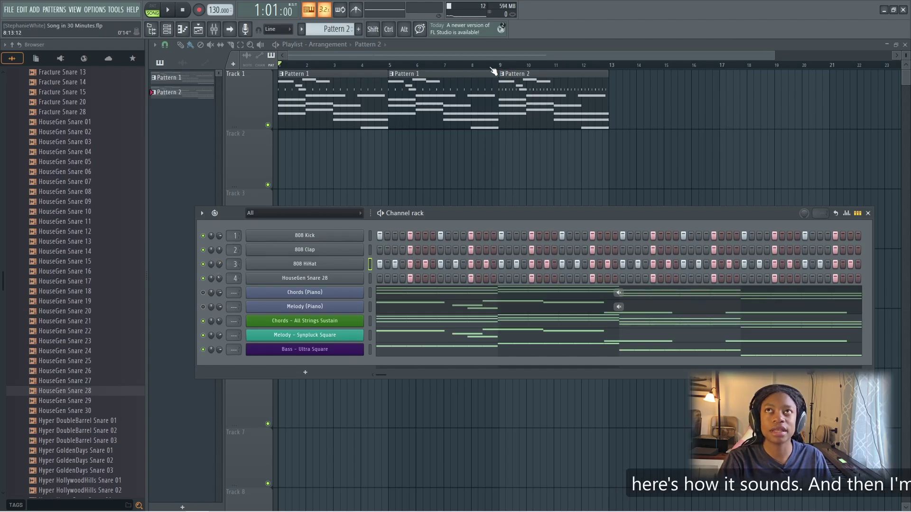
Play Pattern 2 in pattern mode to hear the added hi-hats, and stop playback.
{"action": "left_click", "coordinate": [152, 6]}
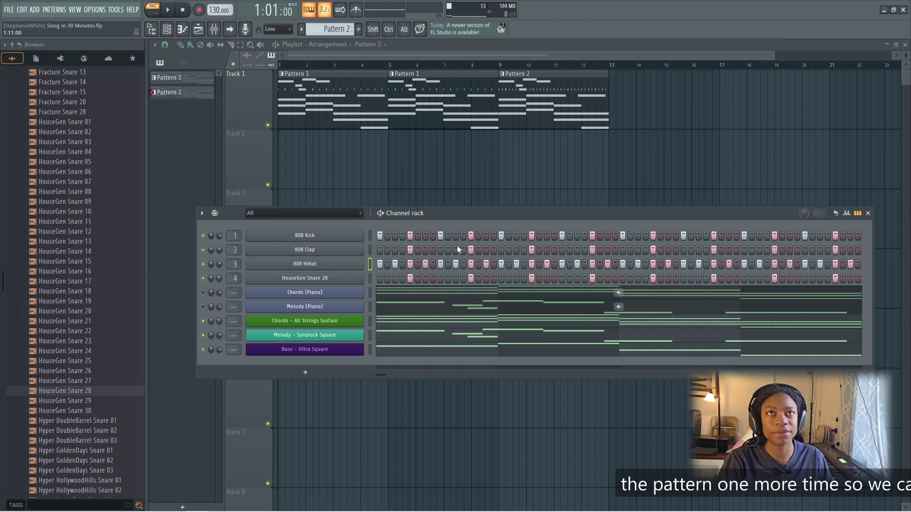
{"action": "key", "text": "space"}
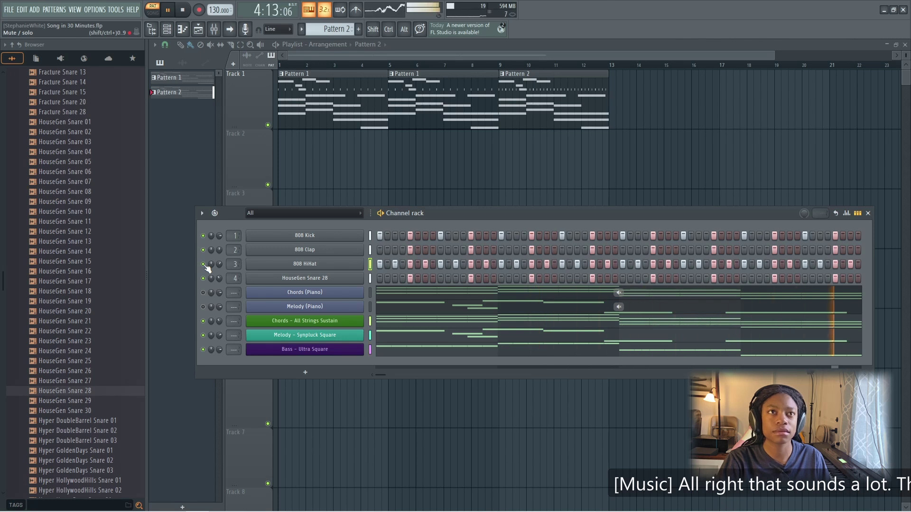
{"action": "key", "text": "space"}
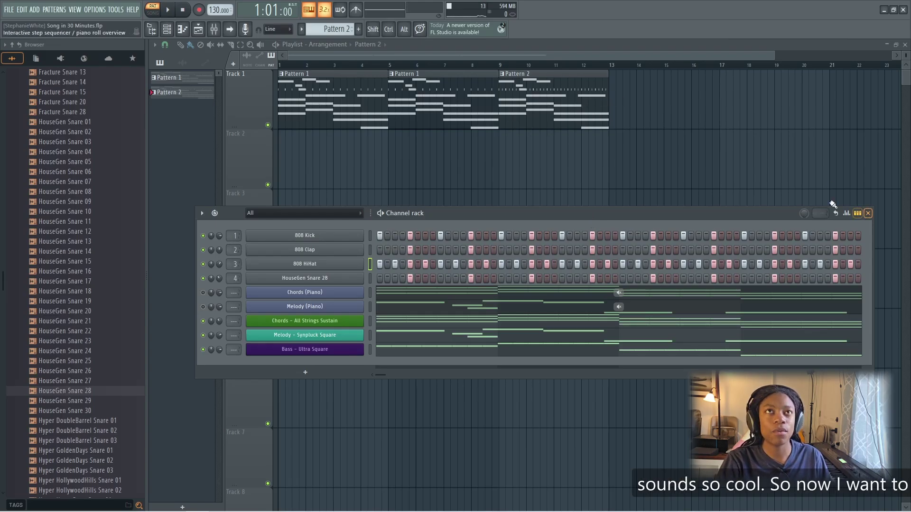
Add another Pattern 2 clip at bar 13 on Track 1 and set the song position to bar 1 in song mode.
{"action": "left_click", "coordinate": [616, 119]}
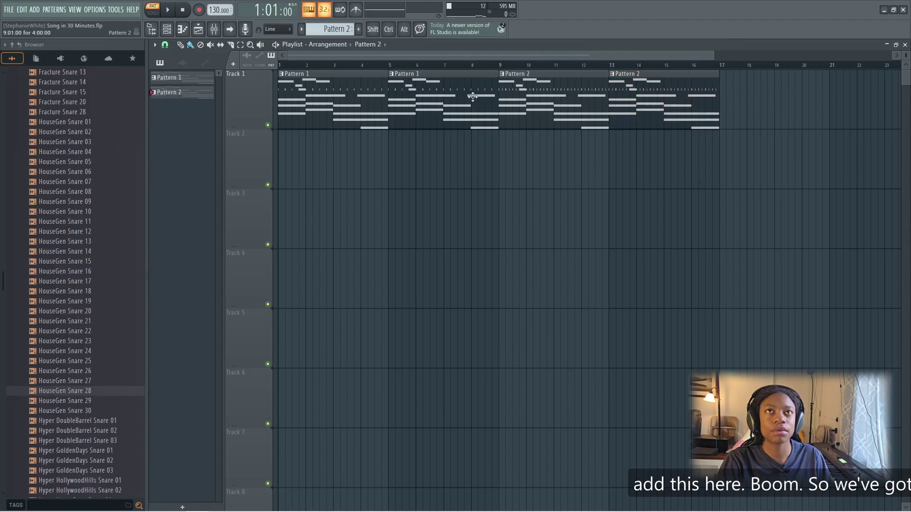
{"action": "scroll", "coordinate": [349, 89], "scroll_direction": "down", "scroll_amount": 3}
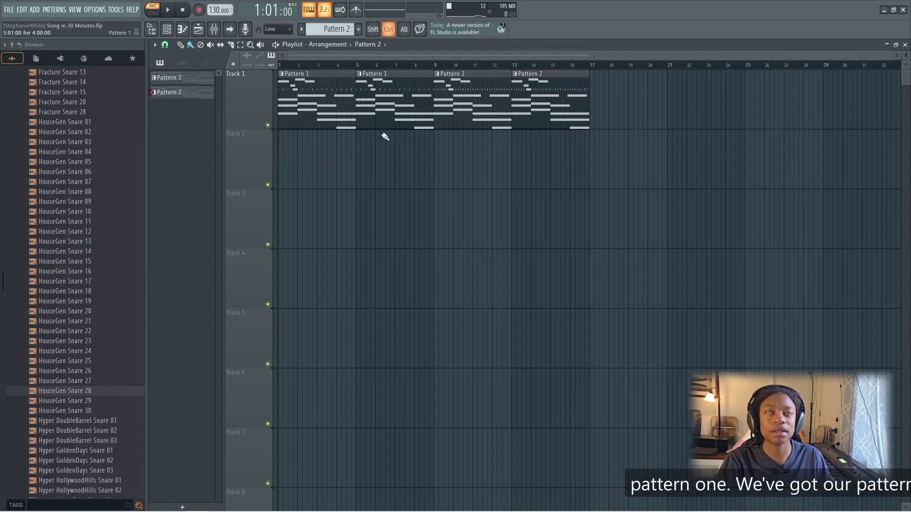
{"action": "left_click", "coordinate": [284, 65]}
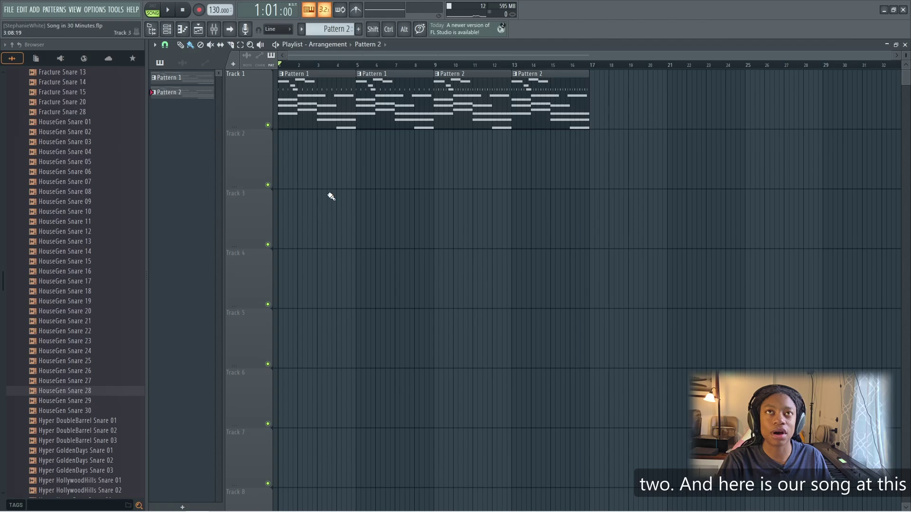
{"action": "scroll", "coordinate": [334, 190], "scroll_direction": "up", "scroll_amount": 3}
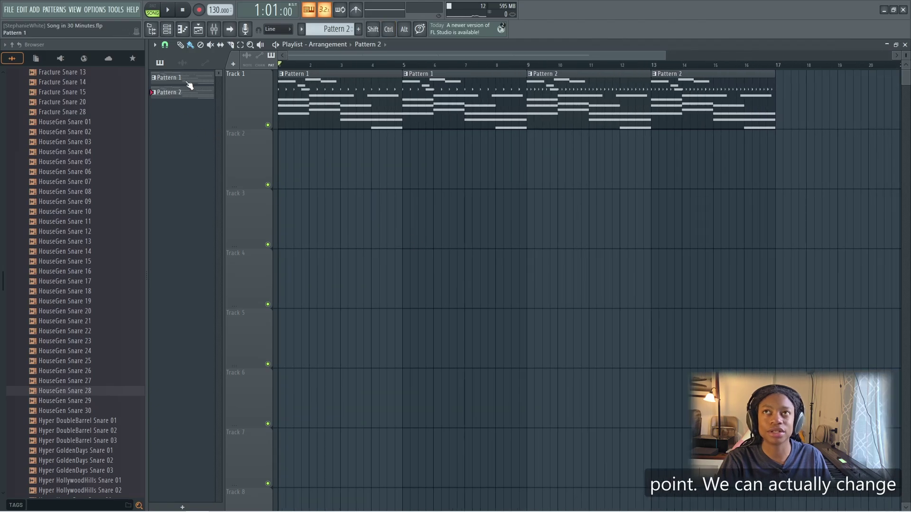
Change the colour of Pattern 1 to magenta and keep its name.
{"action": "double_click", "coordinate": [189, 78]}
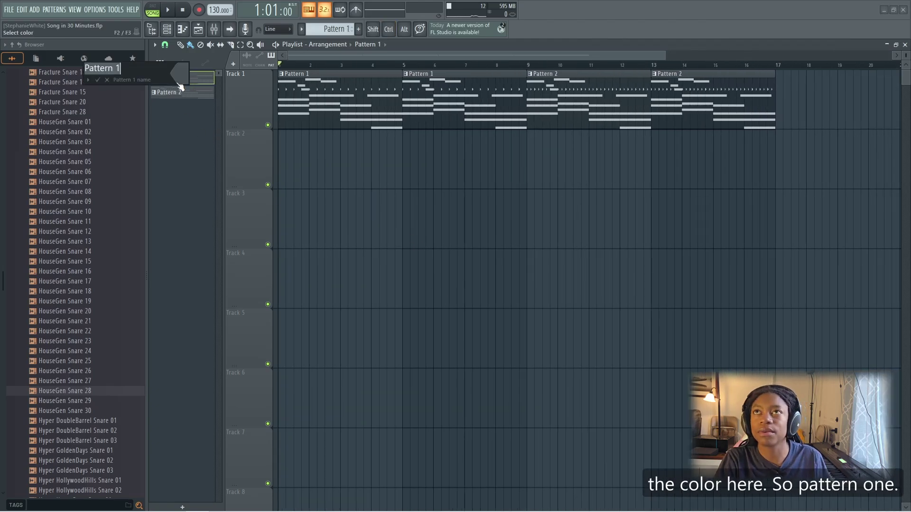
{"action": "left_click", "coordinate": [187, 135]}
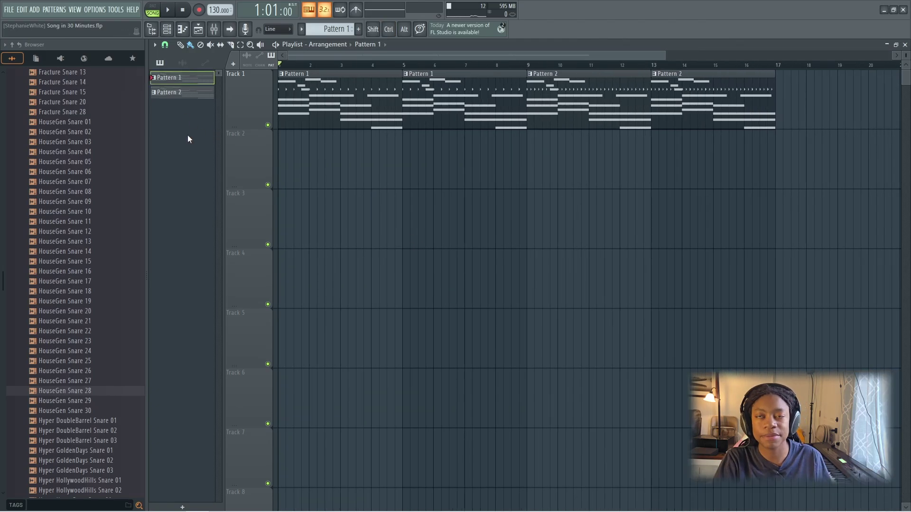
{"action": "right_click", "coordinate": [186, 80]}
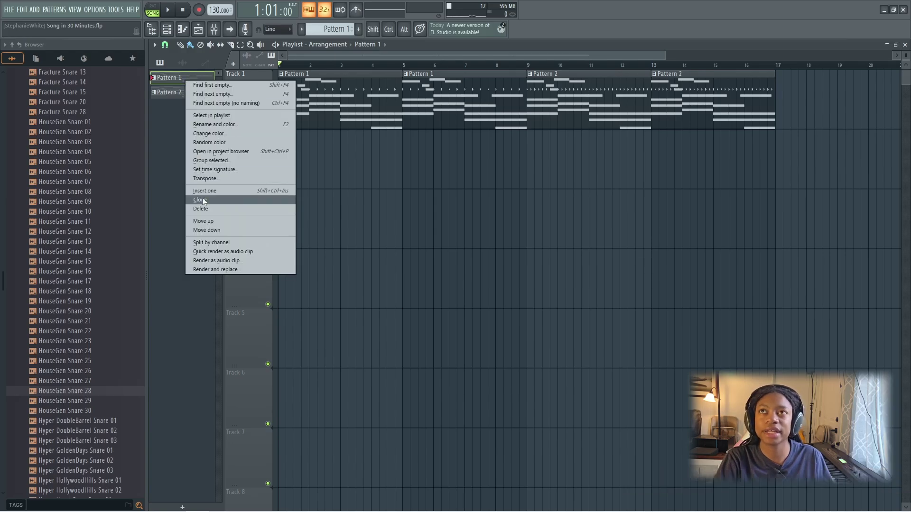
{"action": "left_click", "coordinate": [197, 124]}
{"action": "left_click", "coordinate": [193, 121]}
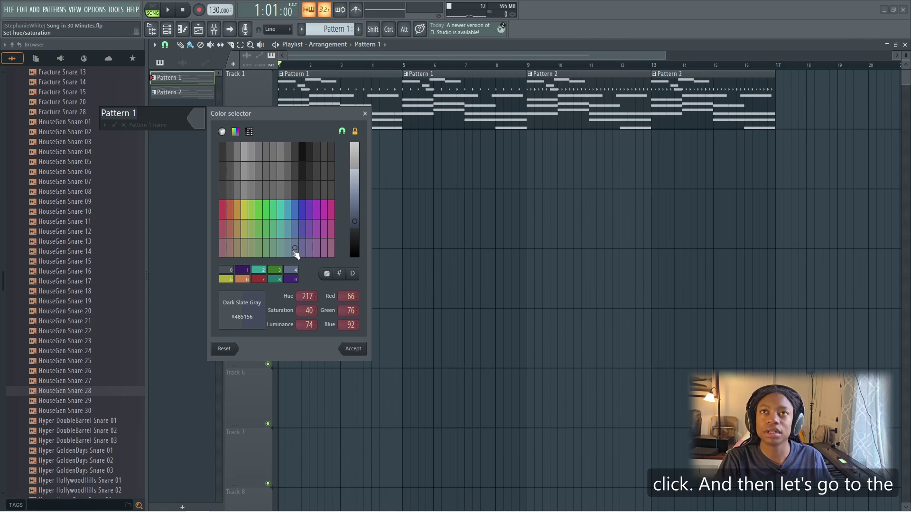
{"action": "left_click", "coordinate": [325, 211]}
{"action": "left_click", "coordinate": [357, 350]}
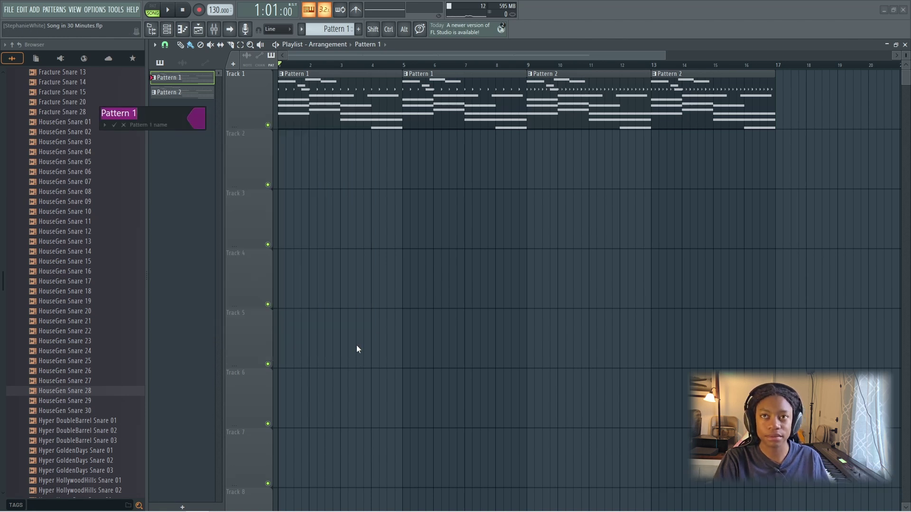
{"action": "key", "text": "Return"}
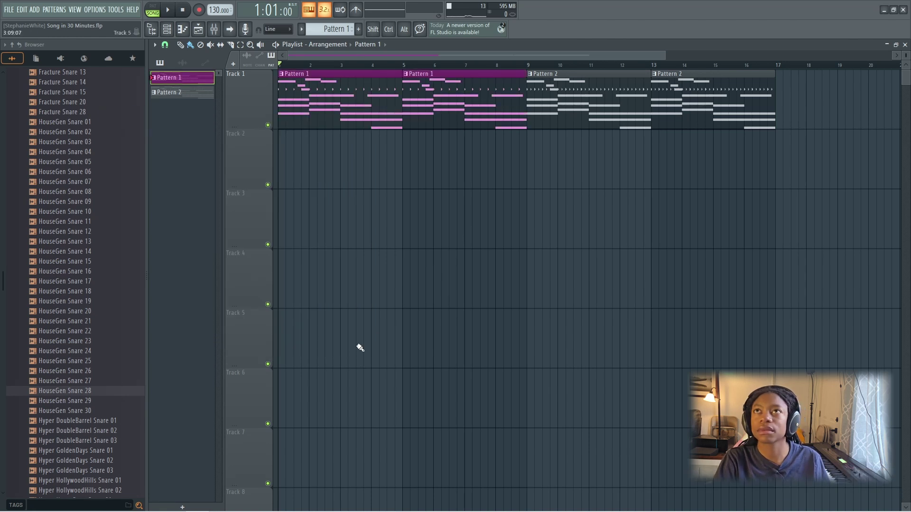
Recolour Pattern 2 with a brighter Cornflower Blue, #4171C0.
{"action": "double_click", "coordinate": [182, 93]}
{"action": "left_click", "coordinate": [183, 84]}
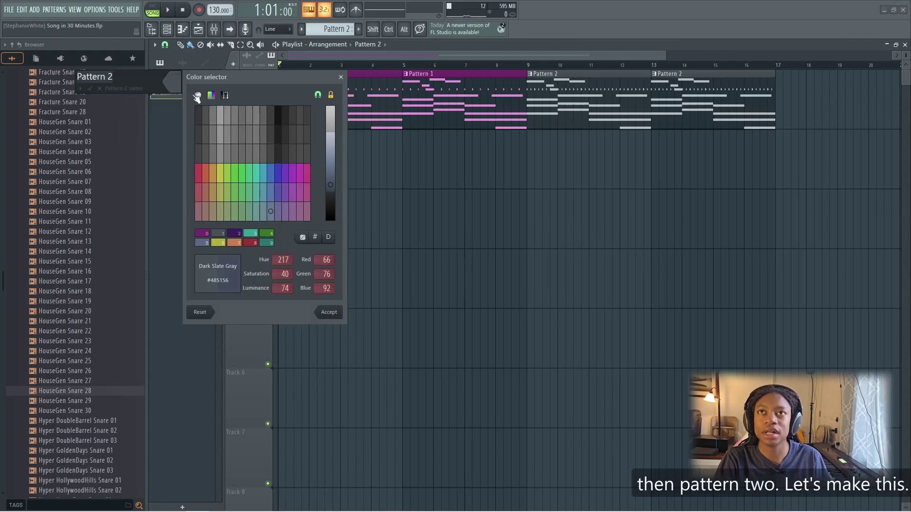
{"action": "left_click", "coordinate": [287, 176]}
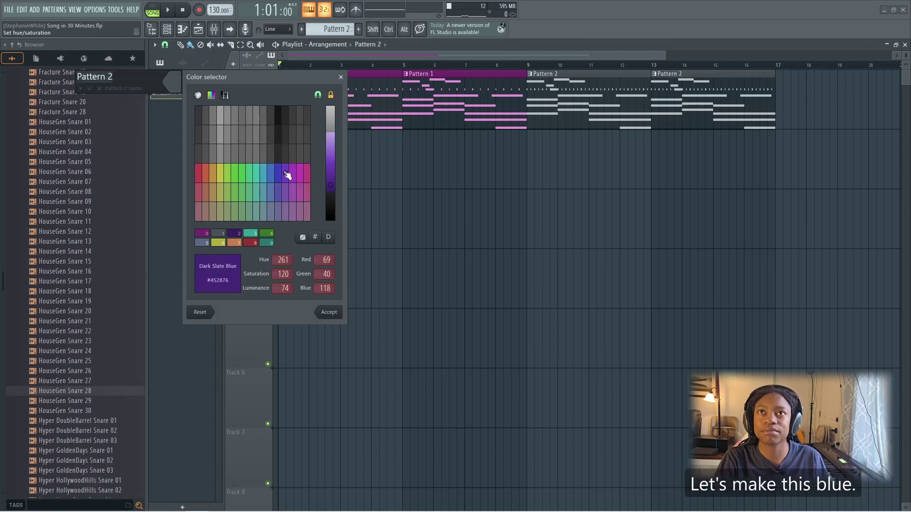
{"action": "left_click", "coordinate": [270, 175]}
{"action": "mouse_move", "coordinate": [331, 184]}
{"action": "left_mouse_down"}
{"action": "mouse_move", "coordinate": [331, 155]}
{"action": "mouse_move", "coordinate": [336, 167]}
{"action": "left_mouse_up"}
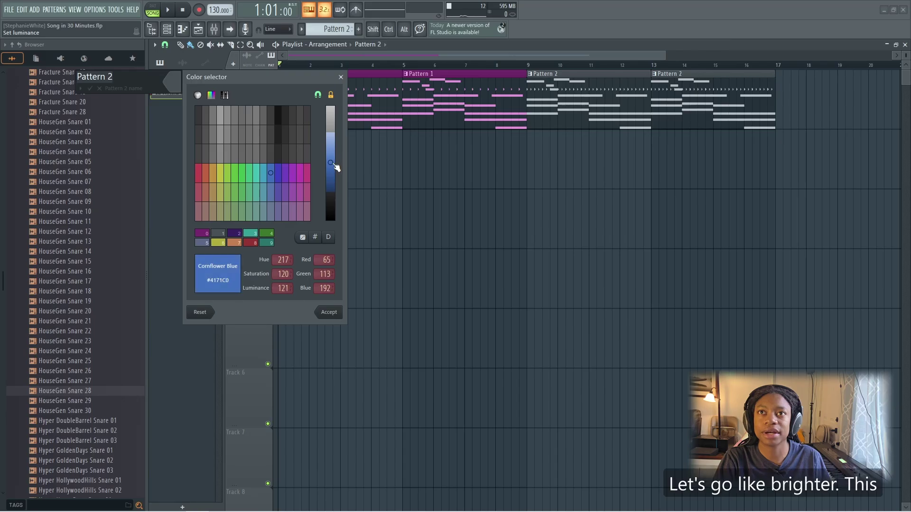
{"action": "left_click", "coordinate": [329, 311]}
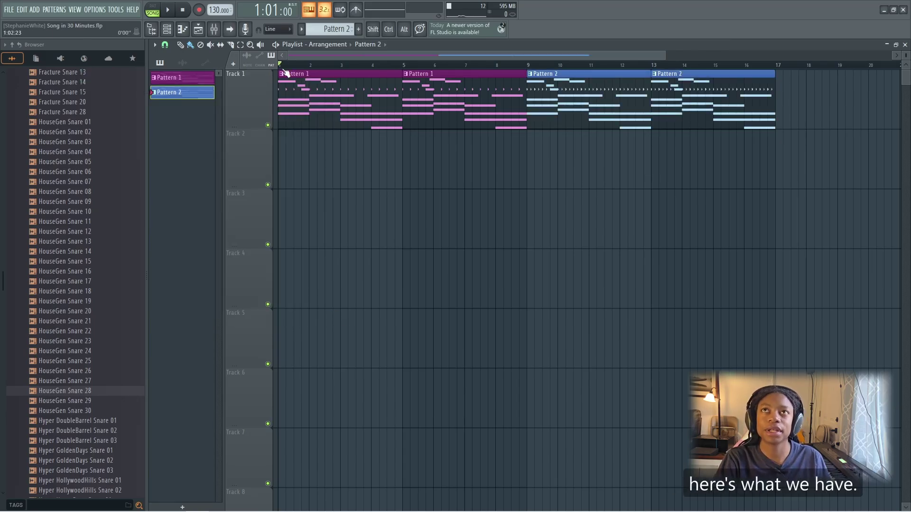
Play the arrangement from bar 1 through the Pattern 2 clips, stop playback, and save the project.
{"action": "key", "text": "space"}
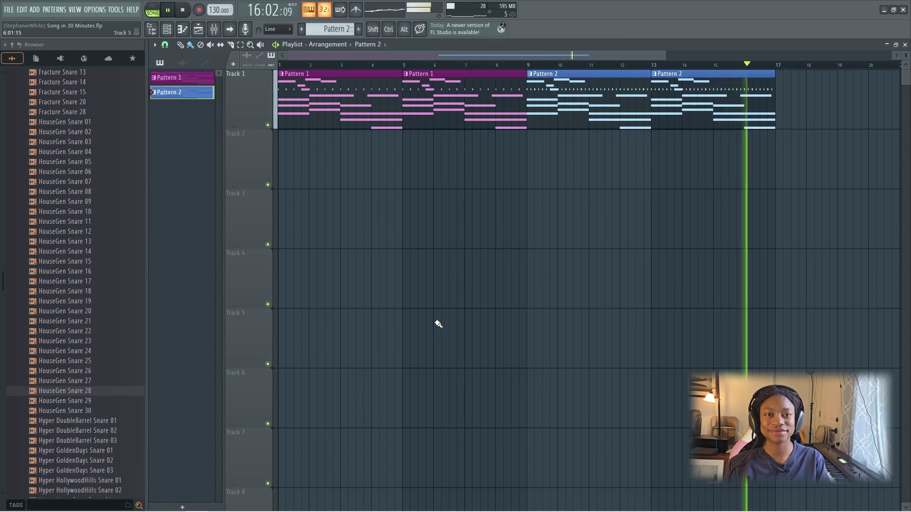
{"action": "key", "text": "space"}
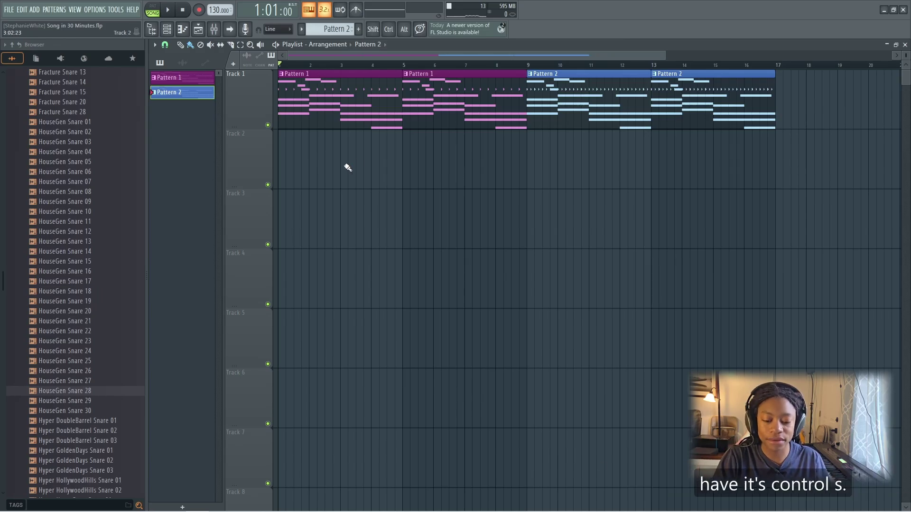
{"action": "key", "text": "ctrl+s"}
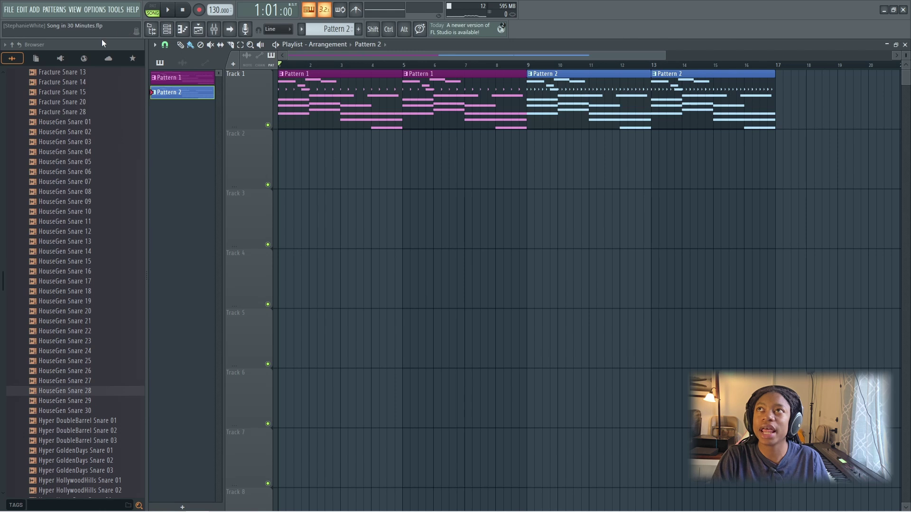
Export the full song as a WAV file named Finders Keepers.wav in the project folder and move the resulting folder window aside.
{"action": "left_click", "coordinate": [9, 10]}
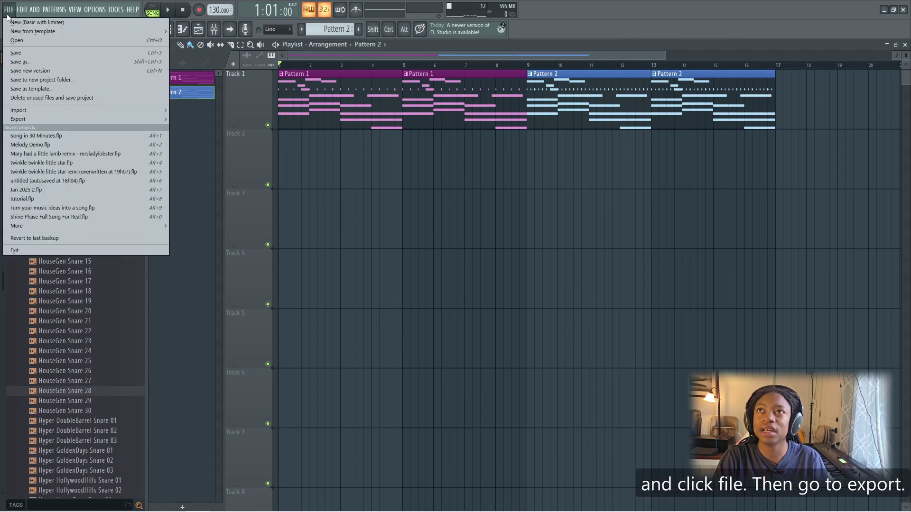
{"action": "mouse_move", "coordinate": [113, 120]}
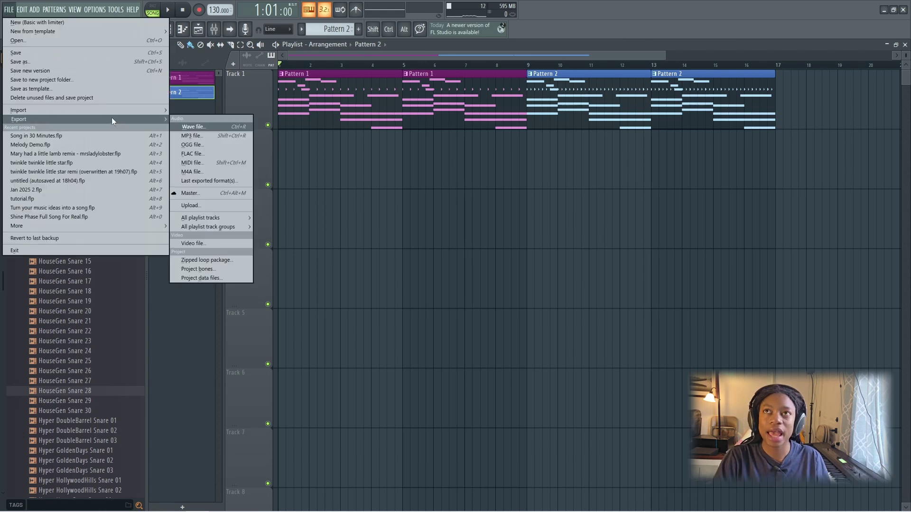
{"action": "left_click", "coordinate": [204, 128]}
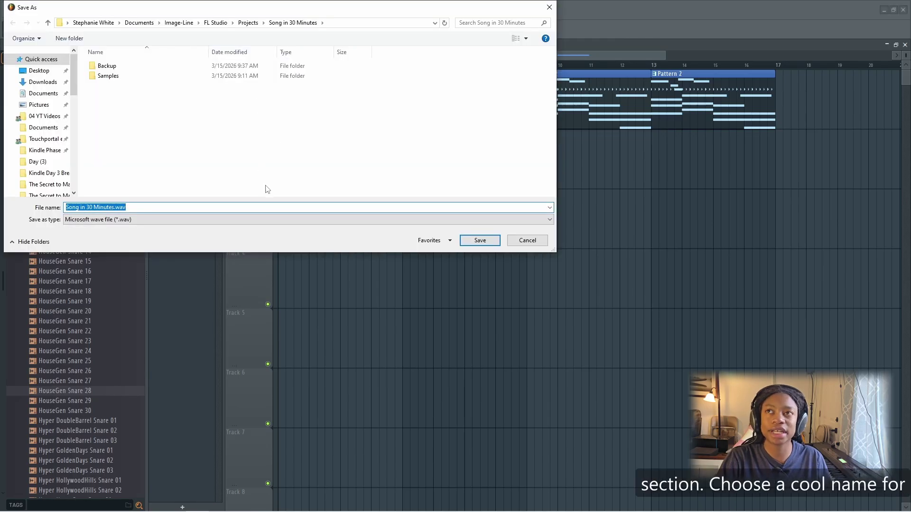
{"action": "left_click_drag", "start_coordinate": [115, 208], "coordinate": [65, 208]}
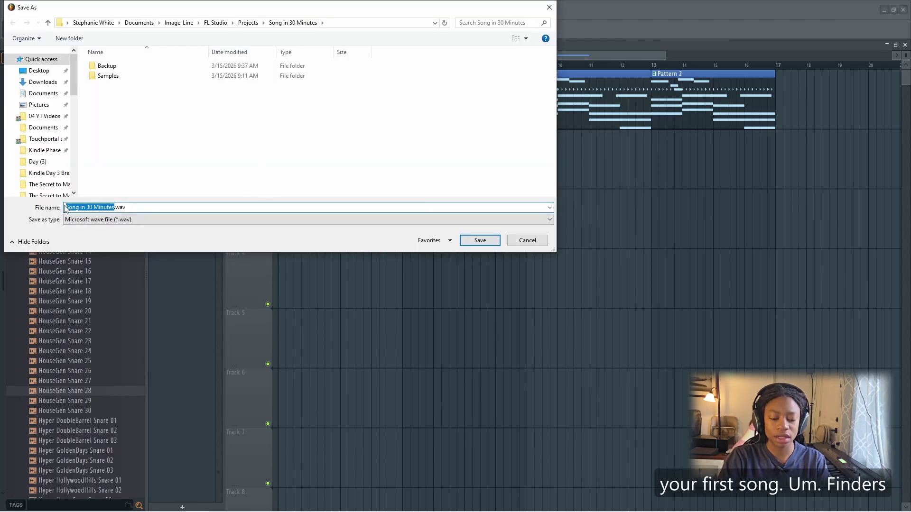
{"action": "type", "text": "F"}
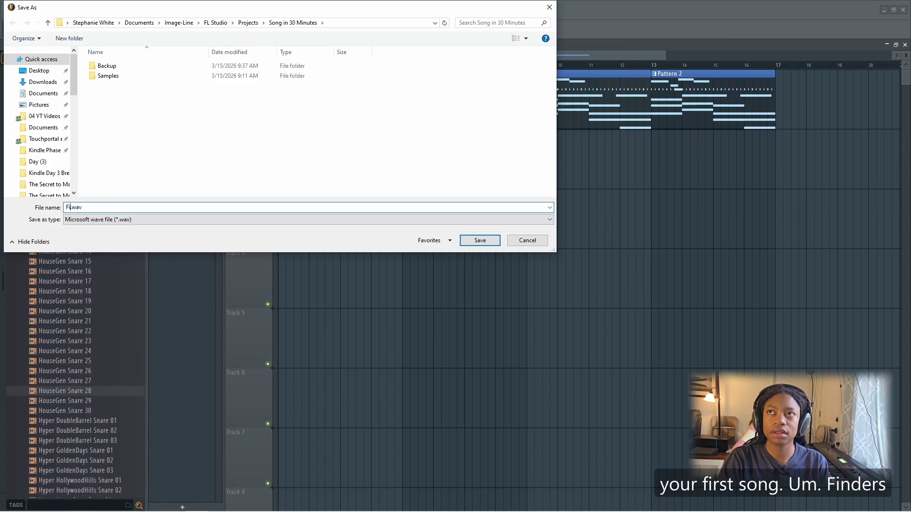
{"action": "type", "text": "inders Keepers"}
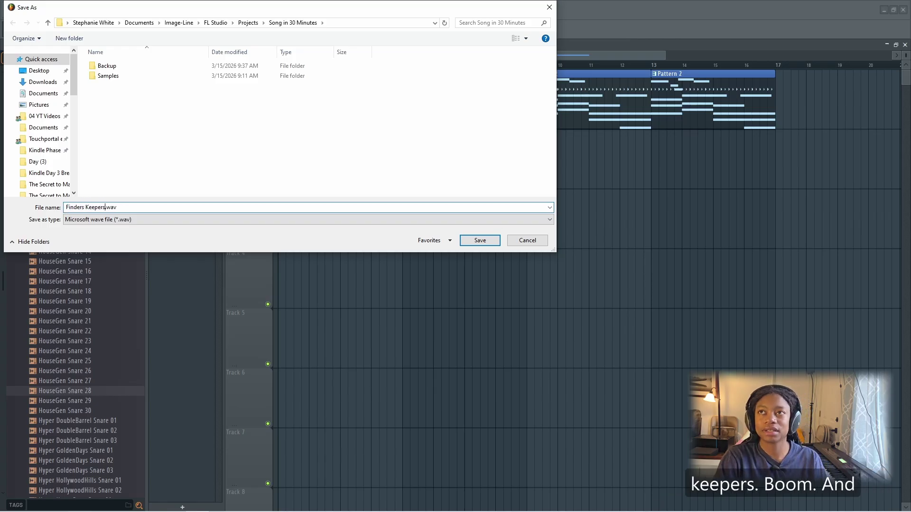
{"action": "key", "text": "Return"}
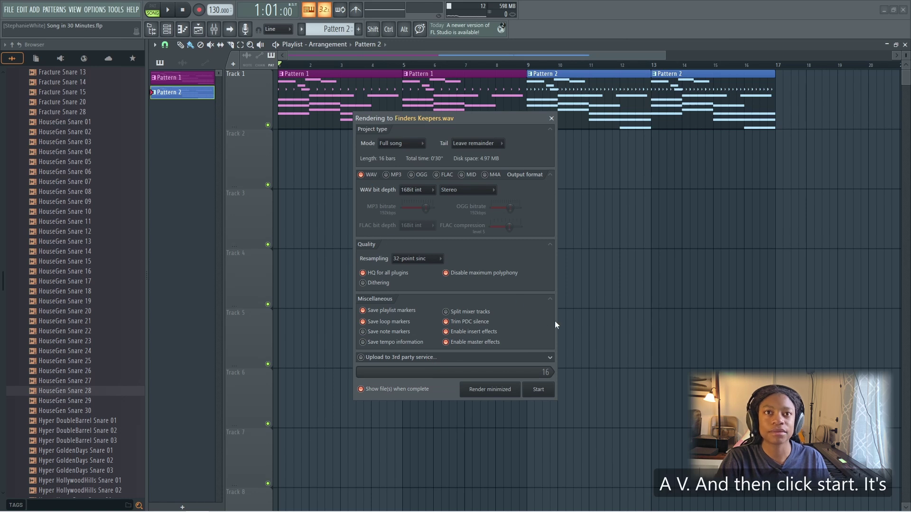
{"action": "left_click", "coordinate": [539, 389]}
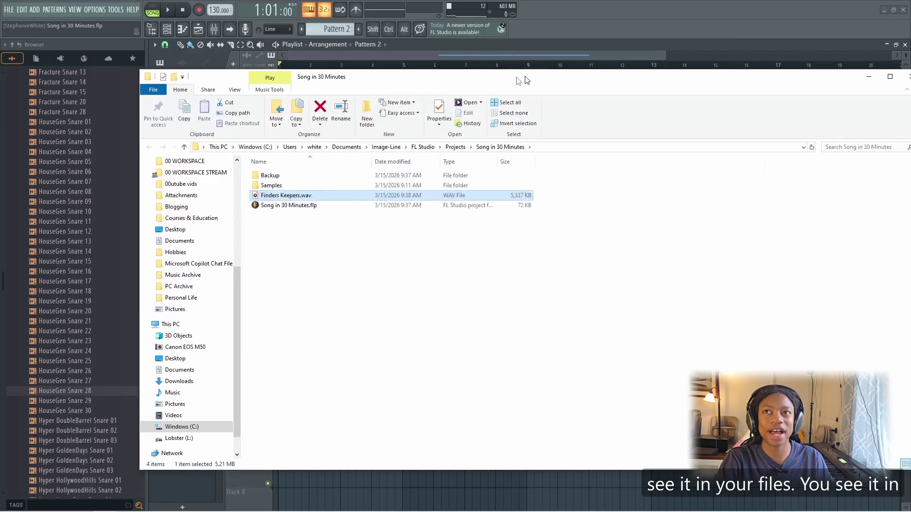
{"action": "left_click_drag", "start_coordinate": [524, 80], "coordinate": [288, 89]}
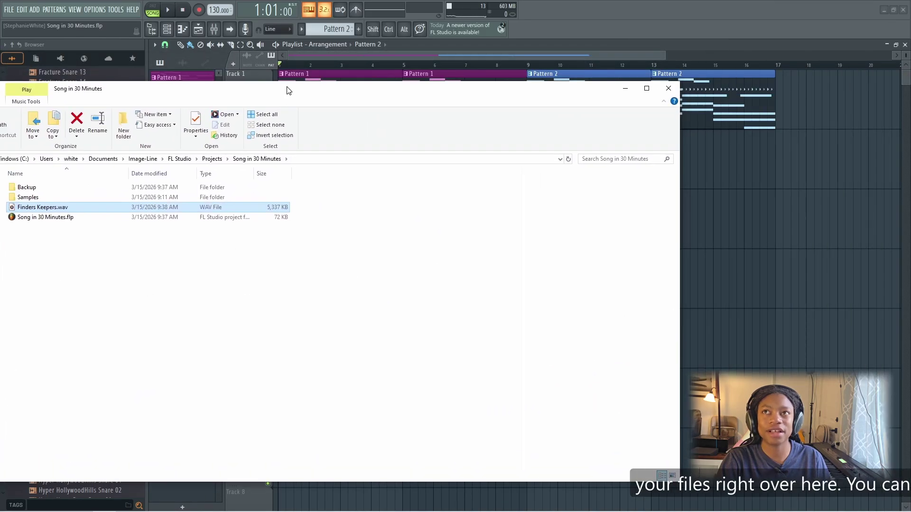